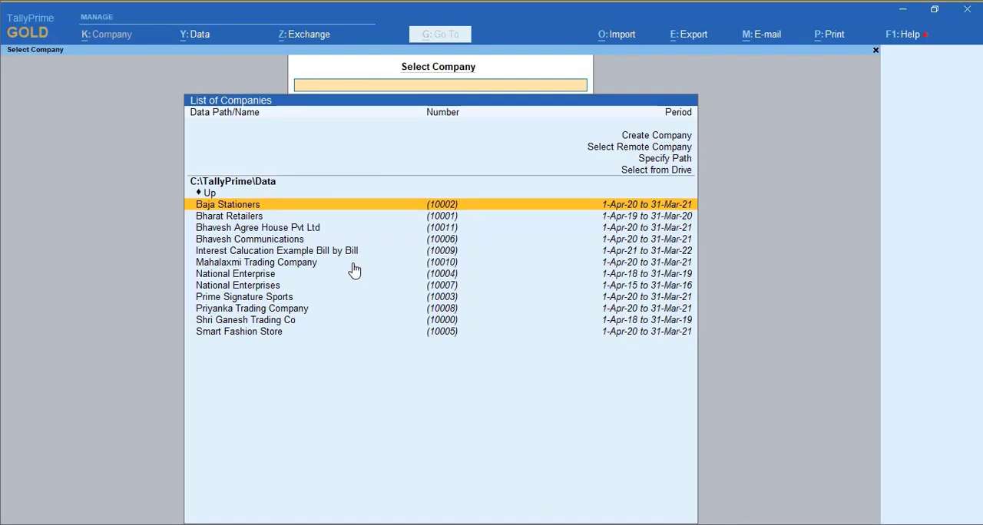
# - Switch to the exercise PDF 006 Tally Prime Ex.pdf and review the company, unit of measure and voucher type requirements
pyautogui.click(384, 524)
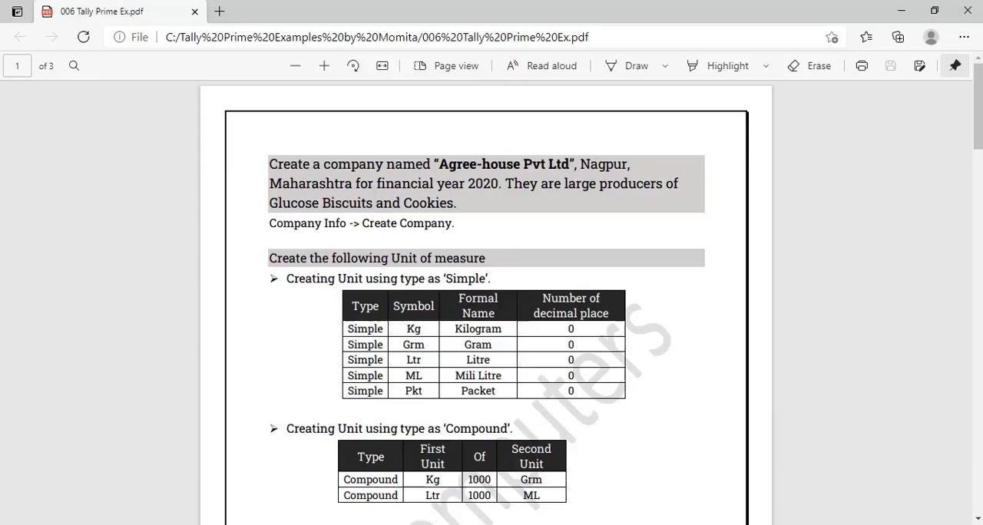
pyautogui.scroll(3, 456, 285)
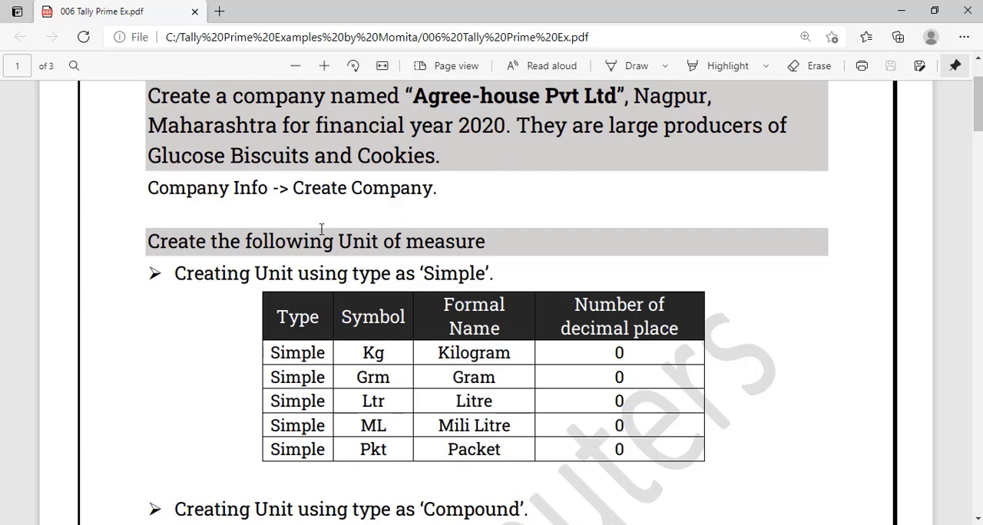
pyautogui.scroll(-1, 324, 230)
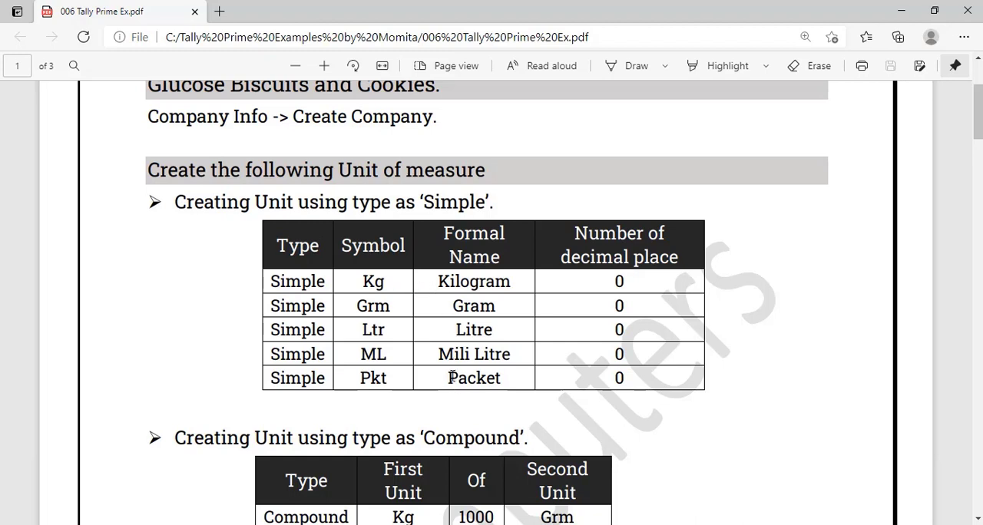
pyautogui.scroll(-3, 470, 224)
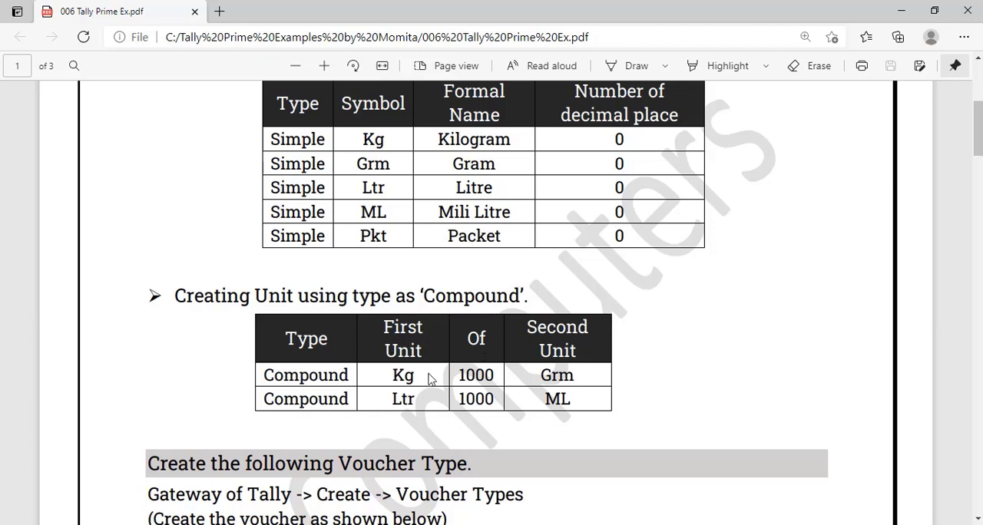
pyautogui.scroll(-5, 393, 395)
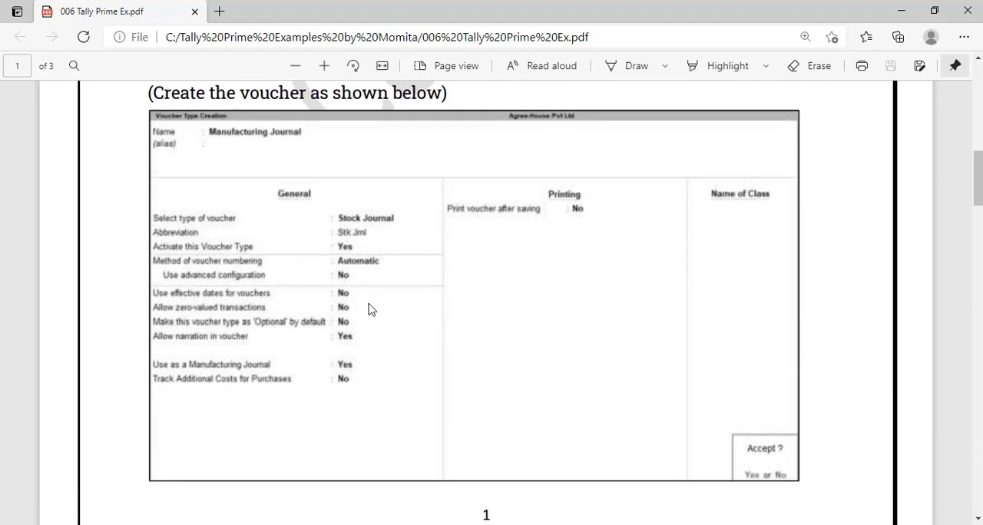
# - Read through the exercise's transactions and Bill of Material tables, and return to the company details on page 1
pyautogui.scroll(-7, 367, 306)
pyautogui.scroll(-1, 365, 295)
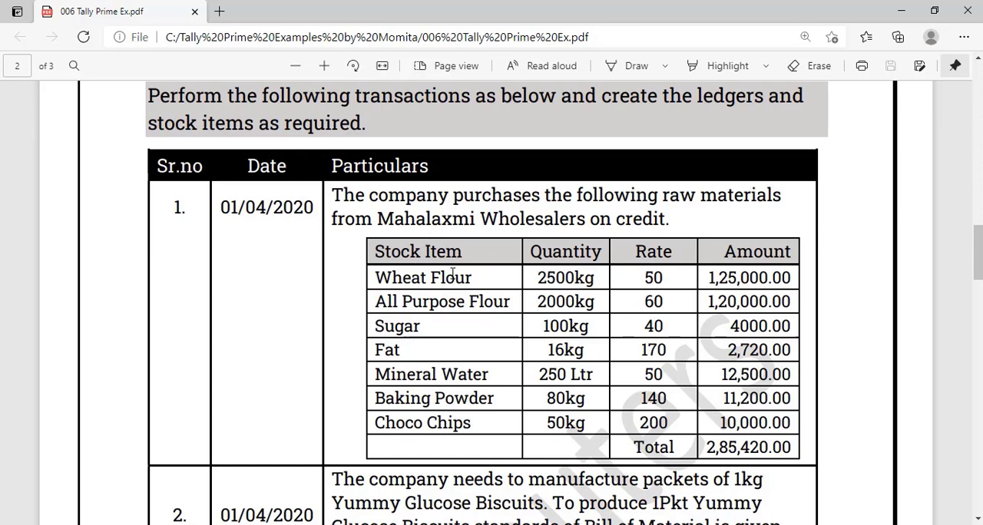
pyautogui.scroll(-1, 527, 286)
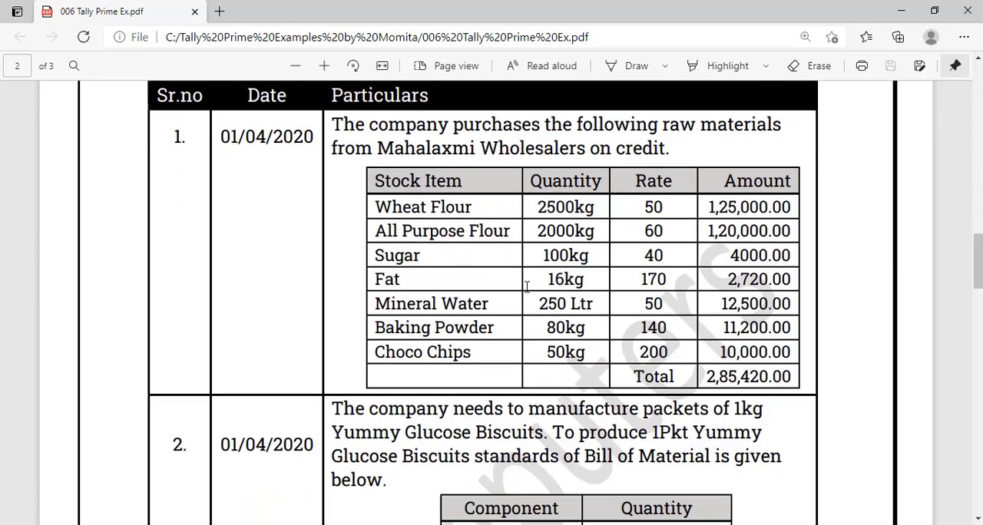
pyautogui.scroll(-2, 527, 286)
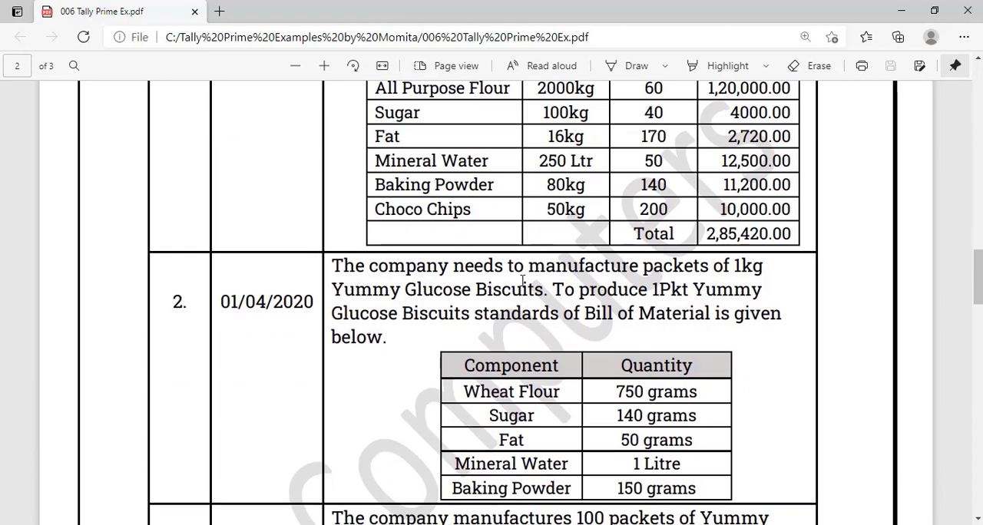
pyautogui.scroll(-2, 701, 361)
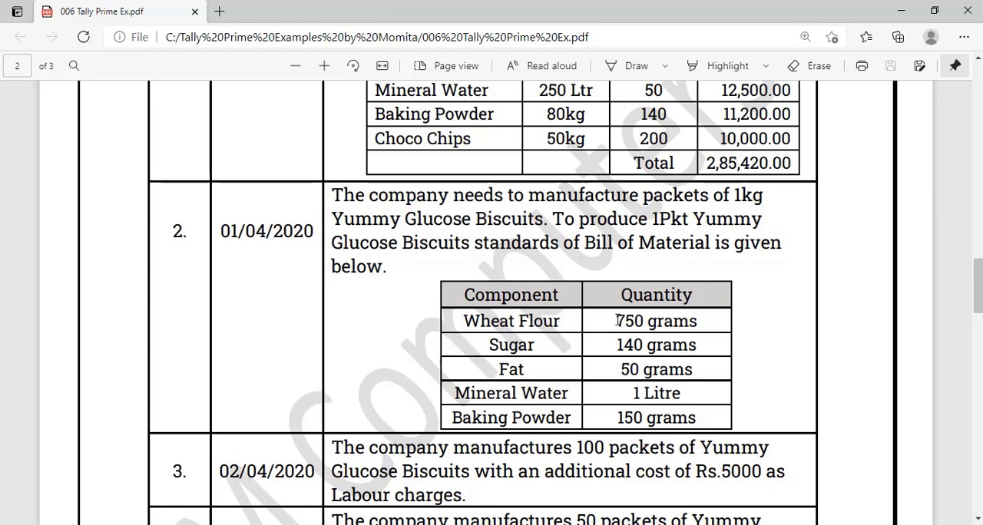
pyautogui.scroll(-1, 617, 321)
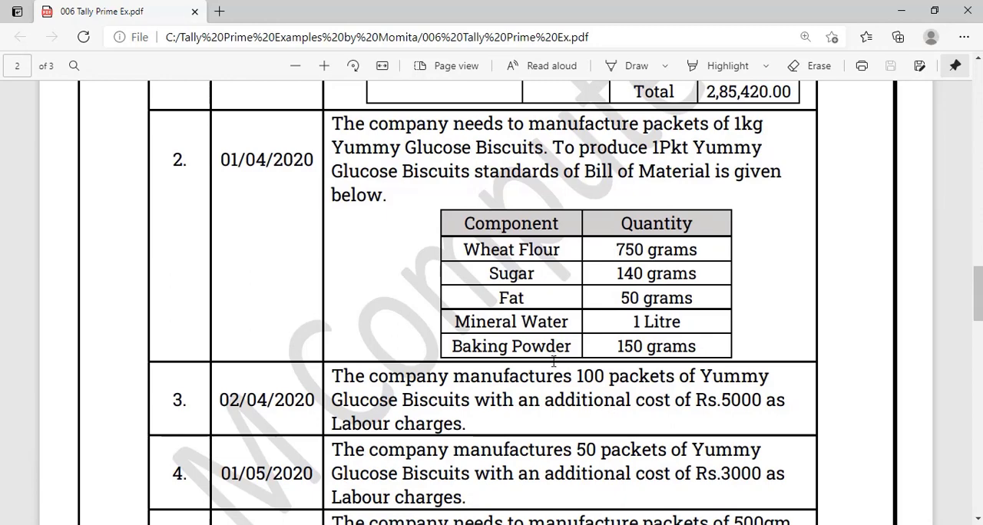
pyautogui.scroll(-6, 450, 331)
pyautogui.scroll(-1, 449, 331)
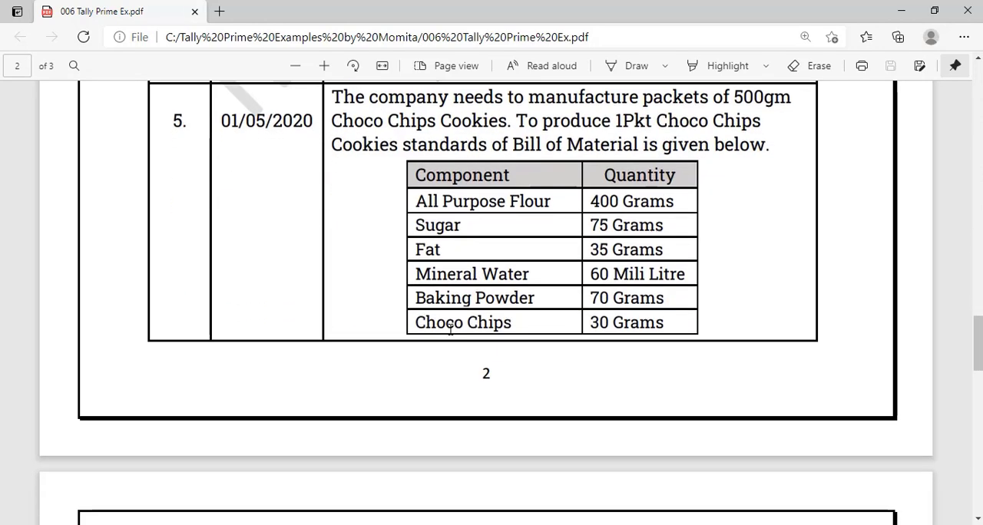
pyautogui.scroll(-5, 450, 331)
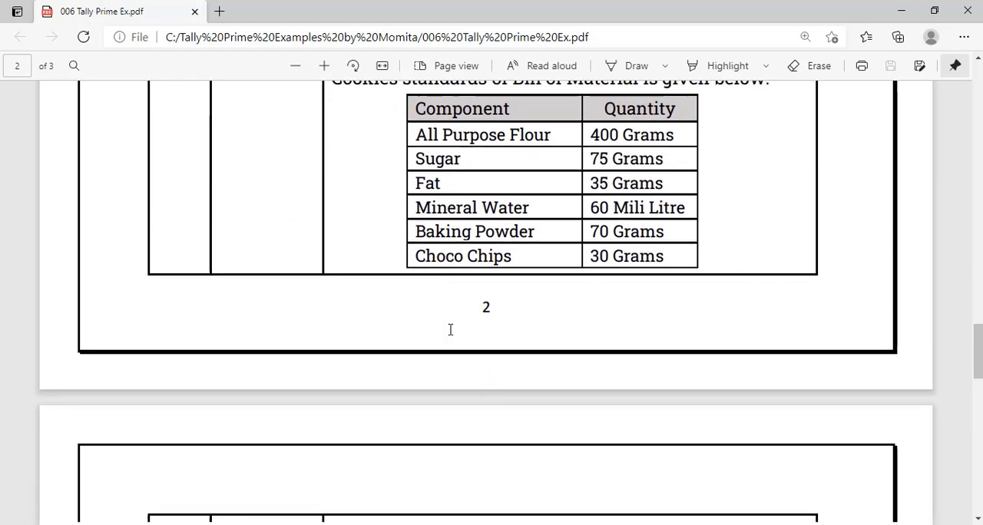
pyautogui.scroll(-2, 450, 331)
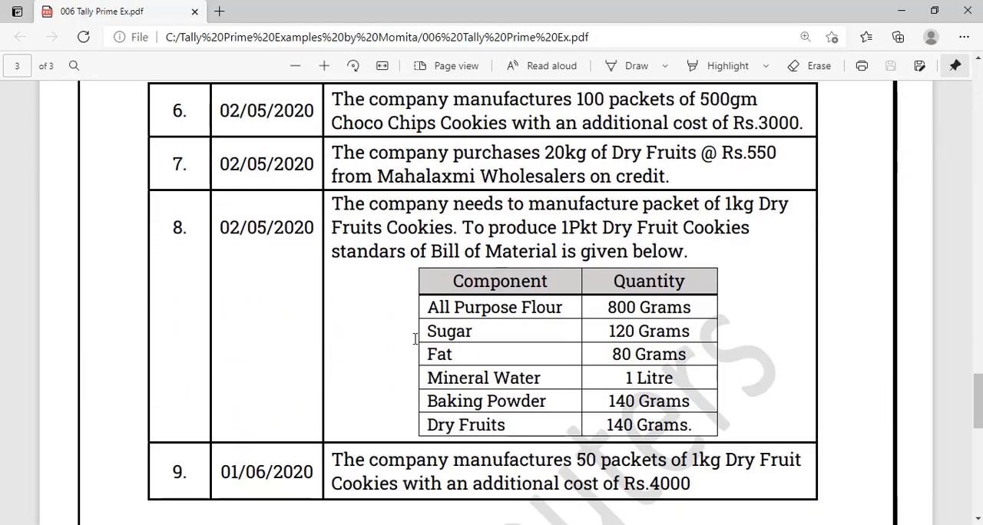
pyautogui.scroll(-7, 472, 292)
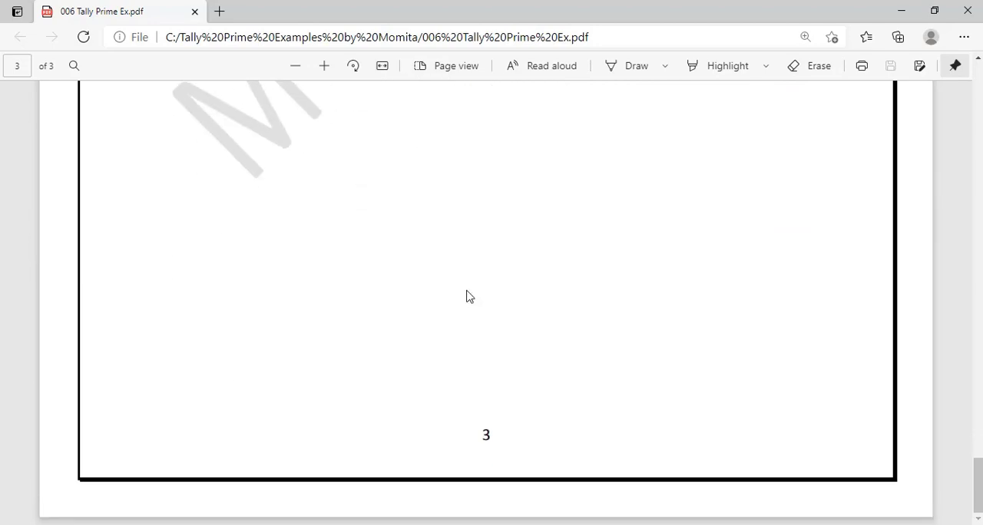
pyautogui.scroll(8, 469, 297)
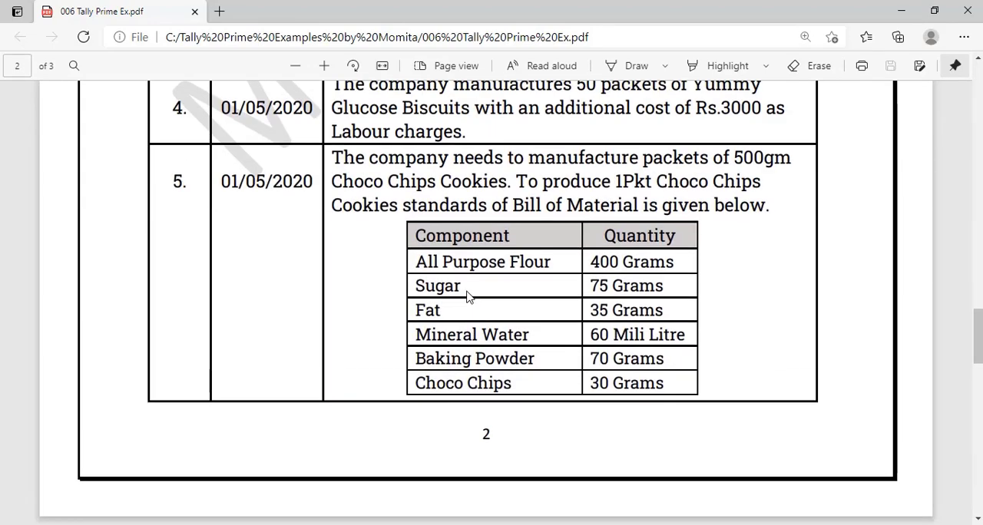
pyautogui.scroll(15, 469, 296)
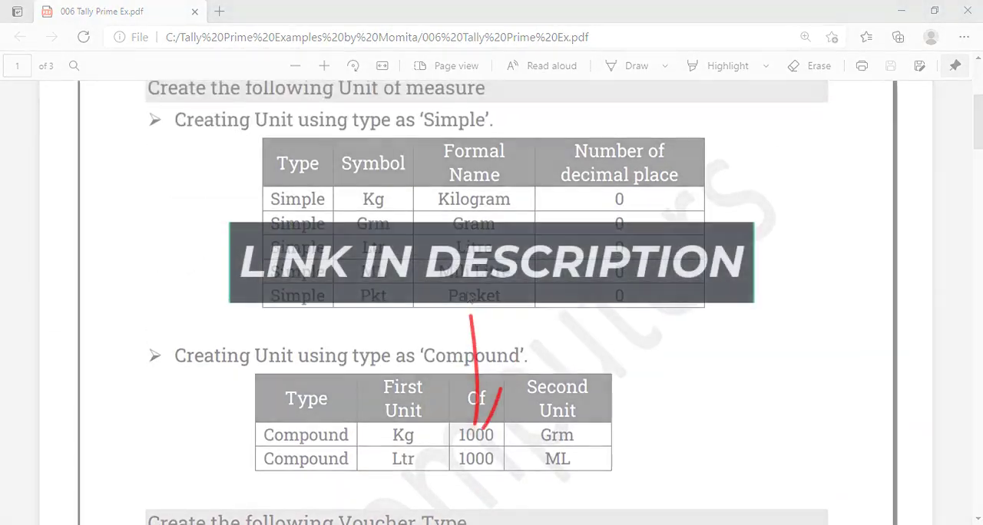
pyautogui.scroll(4, 469, 296)
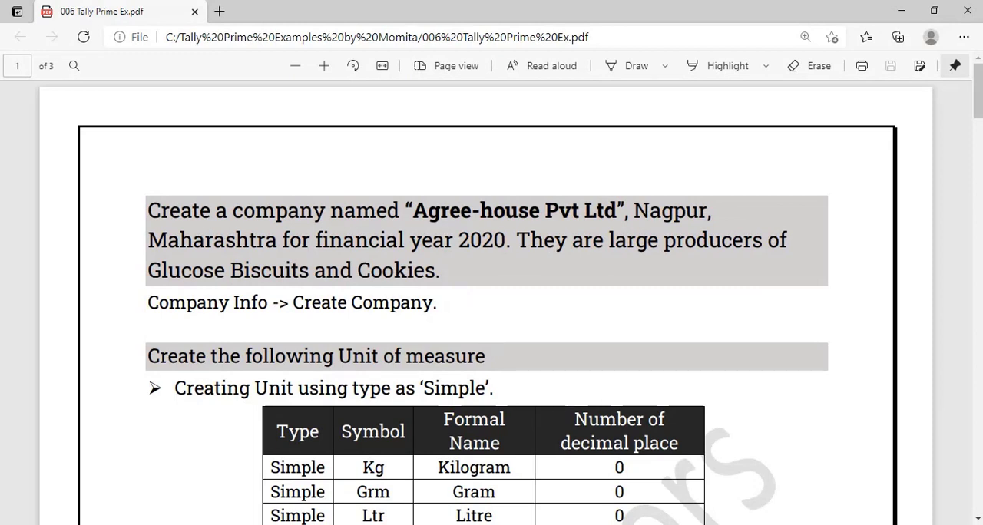
# - Switch back to TallyPrime and start a new company with Agree House Pvt Ltd as company name and mailing name
pyautogui.moveTo(583, 524)
pyautogui.click(582, 482)
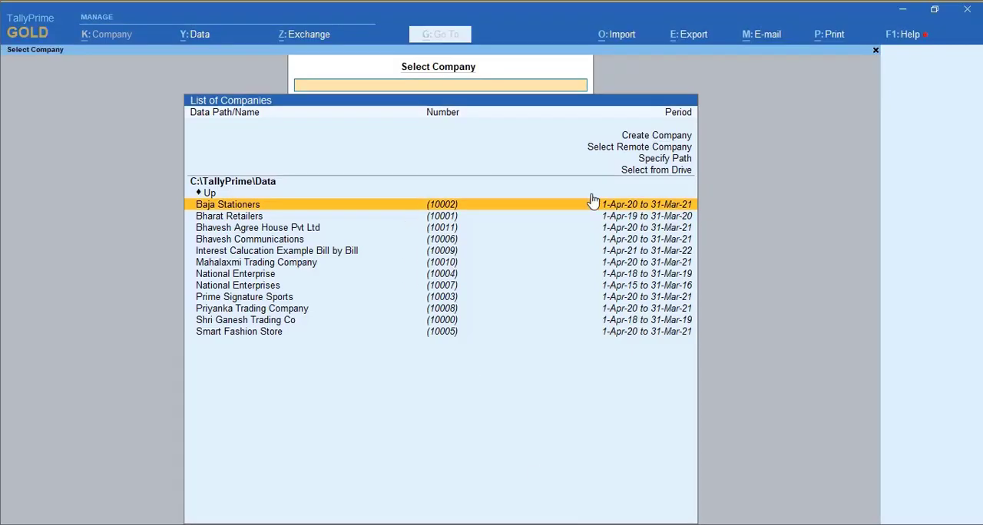
pyautogui.click(673, 138)
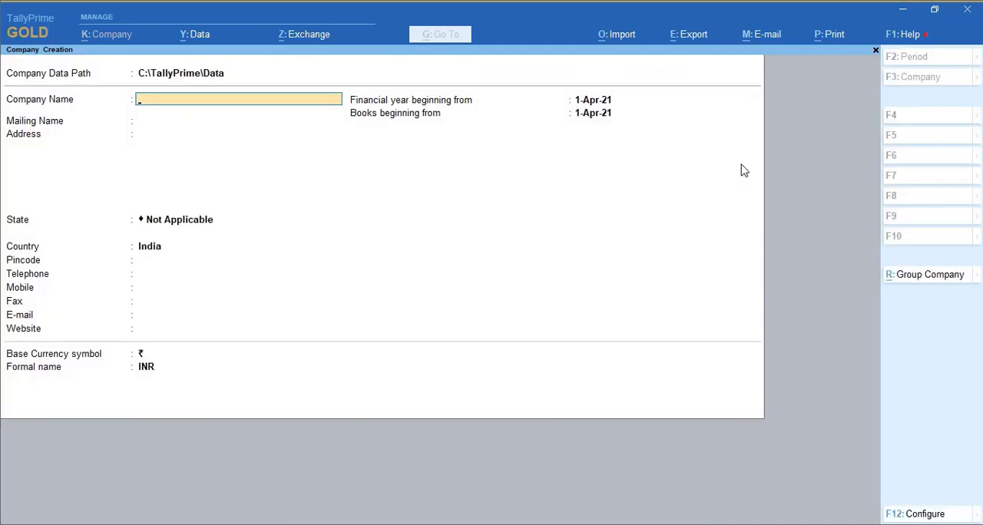
pyautogui.write('Agree House Pvt Ltd')
pyautogui.press('Return')
# - Fill in the company's address as Nagpur and its state as Maharashtra, leaving the remaining contact fields blank
pyautogui.press('Return')
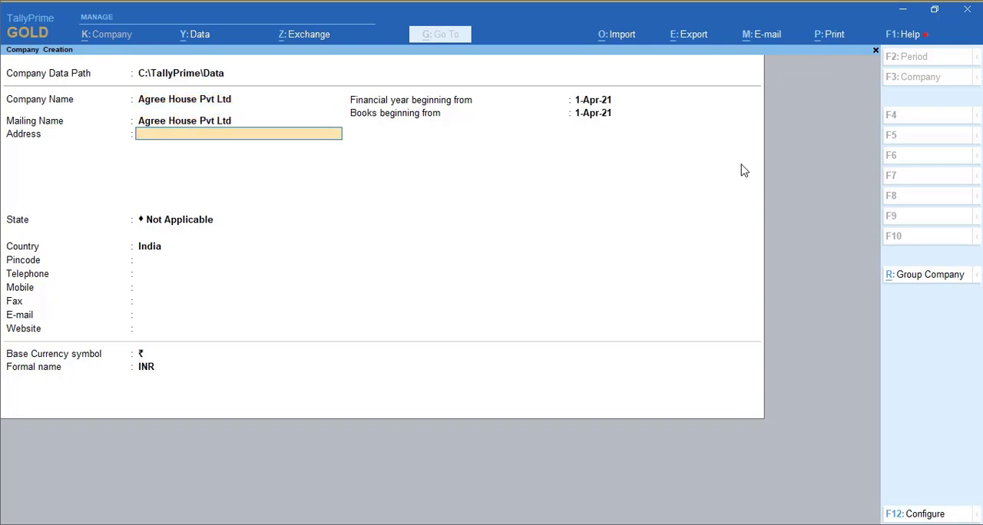
pyautogui.write('Nagpu')
pyautogui.press('Return')
pyautogui.press('Return')
pyautogui.write('mah')
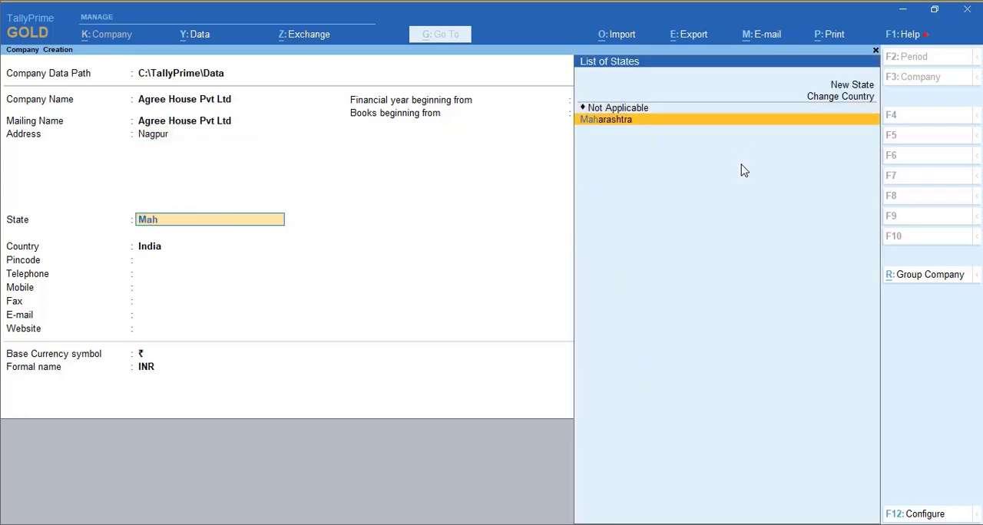
pyautogui.press('Return')
pyautogui.press('Return')
pyautogui.press('Return')
pyautogui.press('Return')
pyautogui.press('Return')
pyautogui.press('Return')
pyautogui.press('Return')
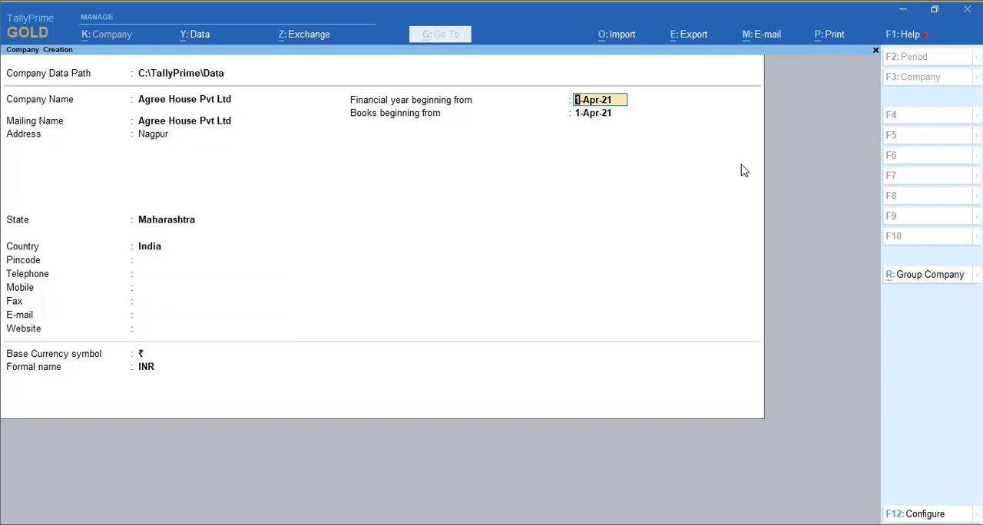
# - Set the financial year and books to begin from 1-Apr-20 and accept the company creation
pyautogui.write('1.4.202')
pyautogui.press('Return')
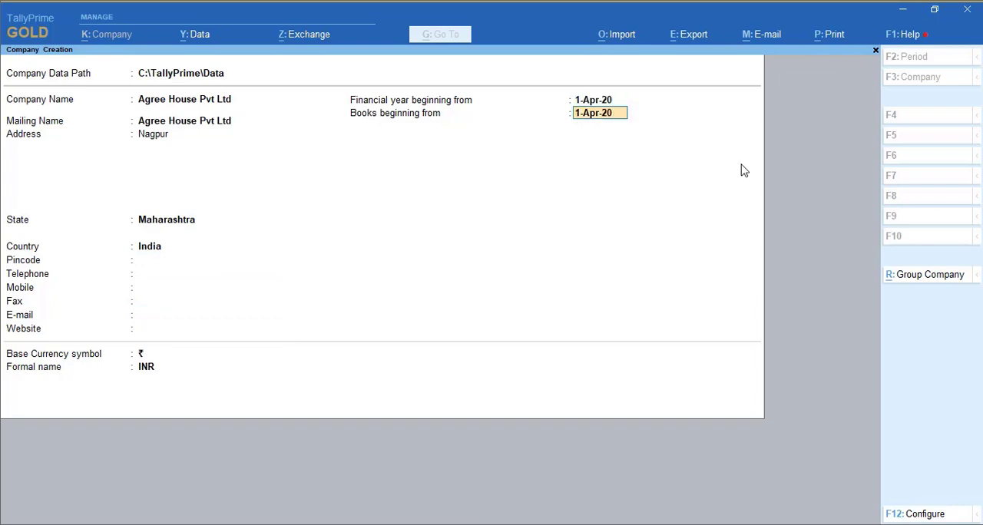
pyautogui.press('Return')
pyautogui.press('Return')
pyautogui.press('Return')
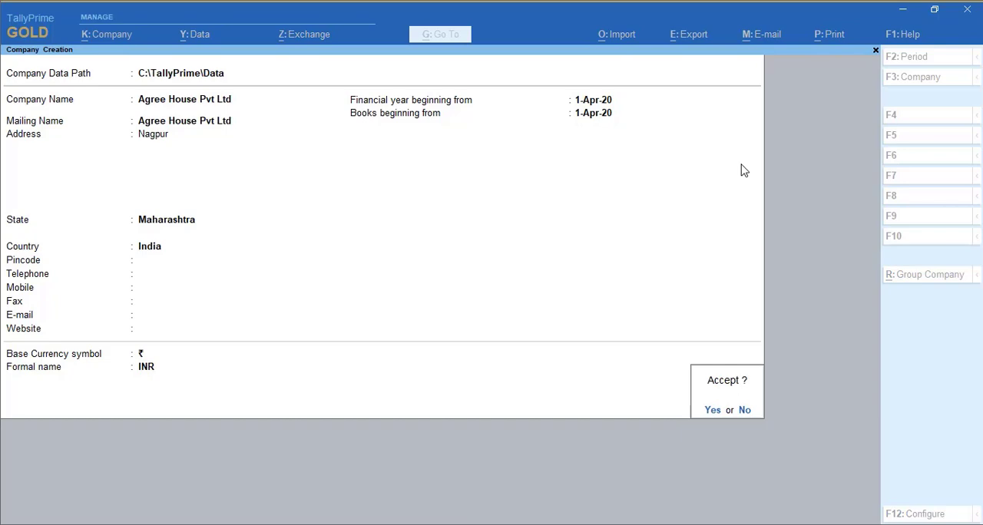
pyautogui.press('Return')
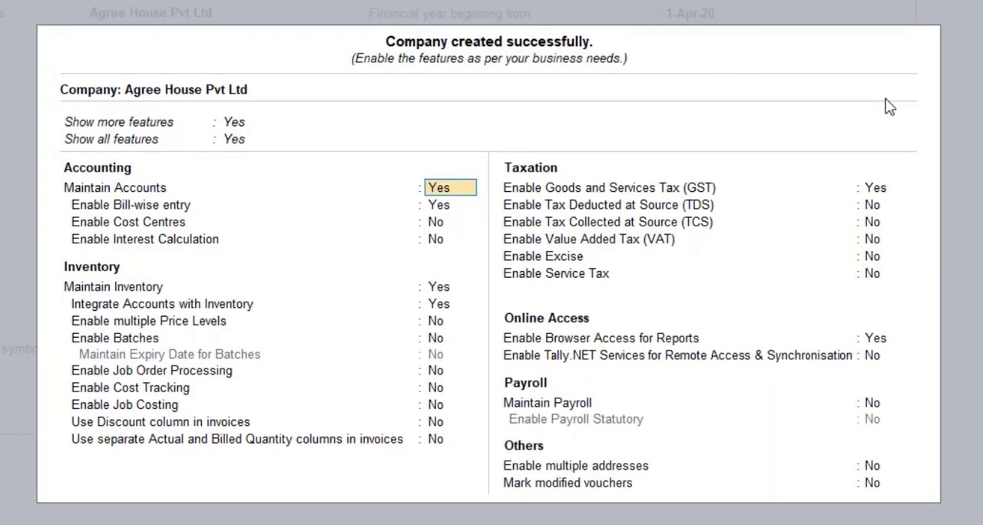
# - Disable bill-wise entry in the new company's accounting features
pyautogui.press('Return')
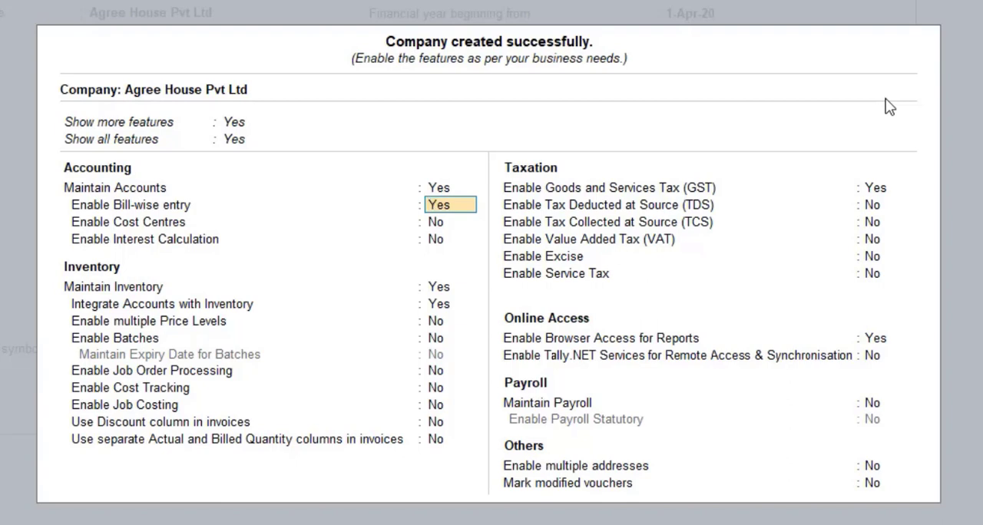
pyautogui.write('n')
pyautogui.press('Return')
pyautogui.press('Return')
pyautogui.press('Return')
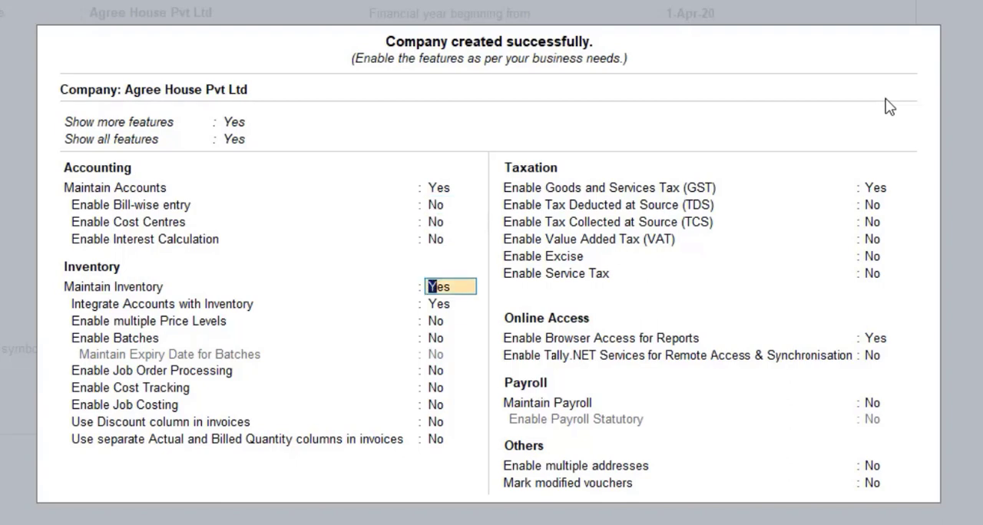
# - Keep the inventory features as they are, disable Goods and Services Tax (GST), and save the company features
pyautogui.press('Return')
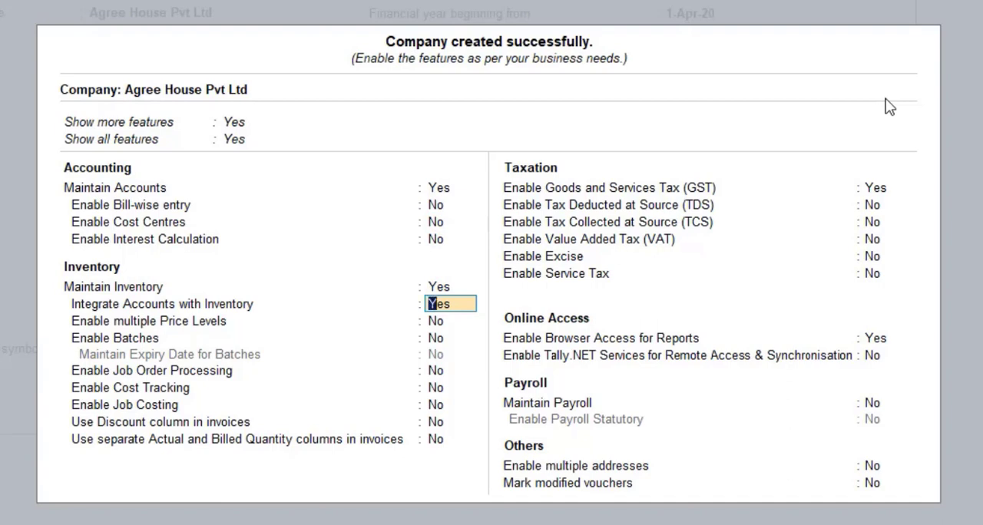
pyautogui.press('Return')
pyautogui.press('Return')
pyautogui.press('Return')
pyautogui.press('Return')
pyautogui.press('Return')
pyautogui.press('Return')
pyautogui.press('Return')
pyautogui.press('Return')
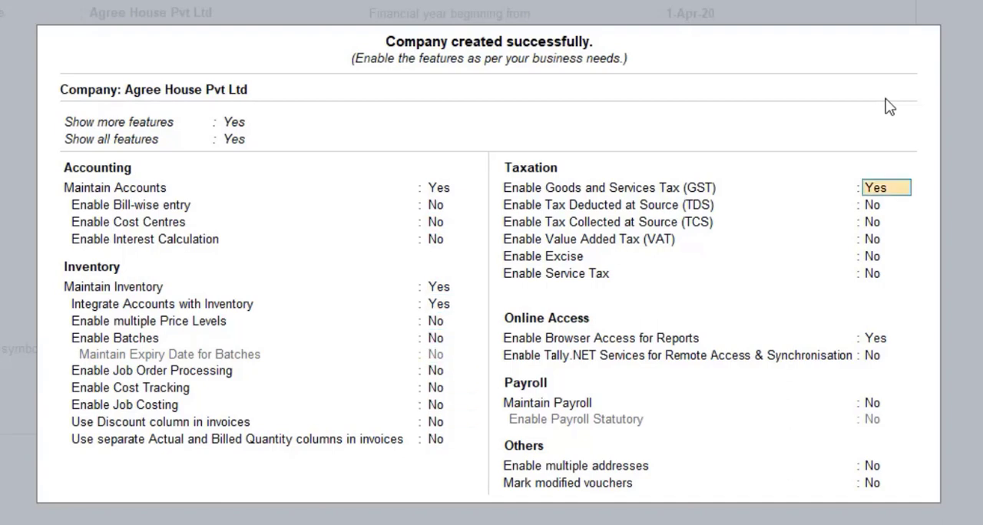
pyautogui.write('n')
pyautogui.press('Return')
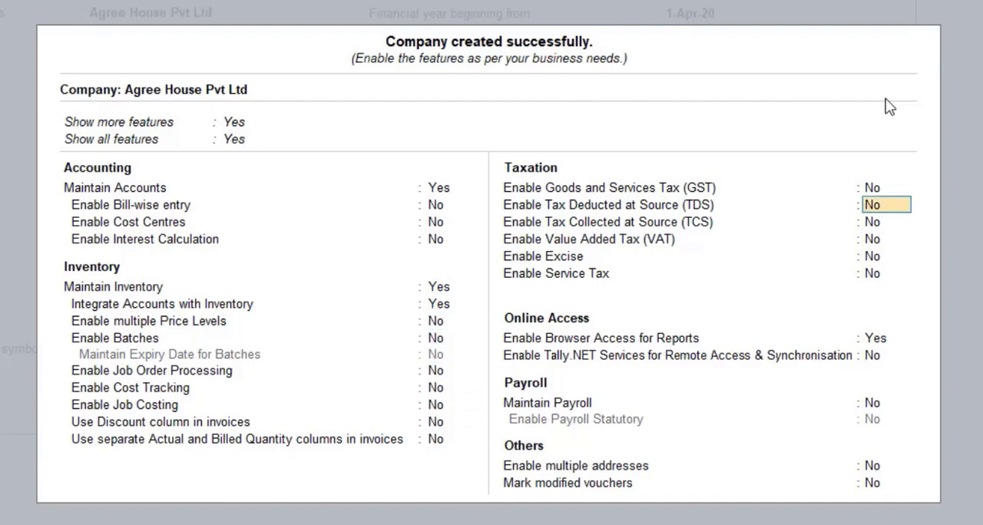
pyautogui.hotkey('ctrl', 'a')
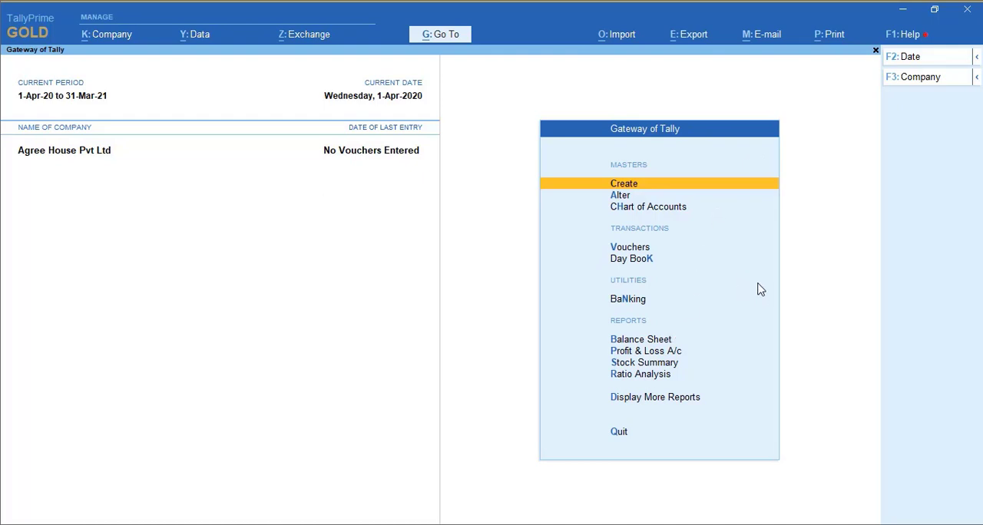
# - Create a simple unit of measure with symbol Kg, formal name Kilogram and 0 decimal places
pyautogui.press('Return')
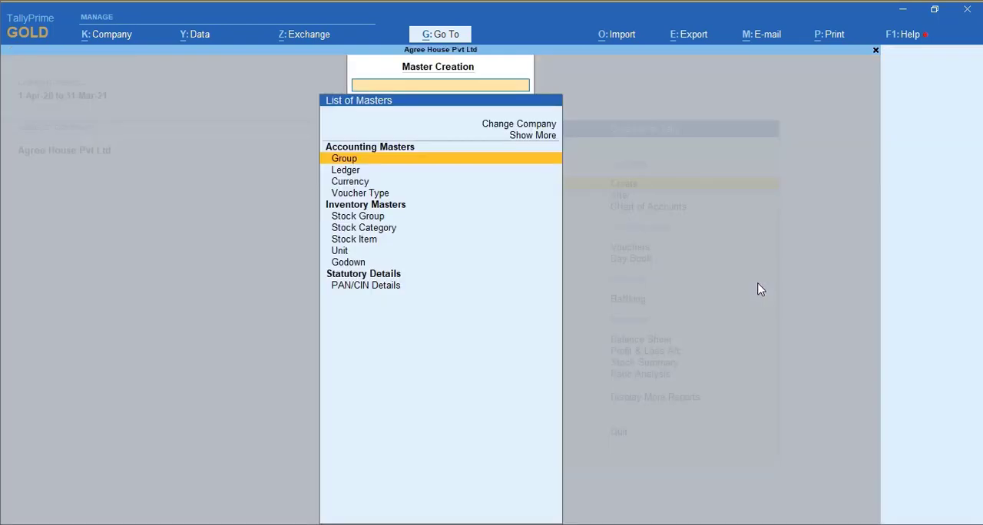
pyautogui.press('Down')
pyautogui.press('Down')
pyautogui.press('Down')
pyautogui.press('Down')
pyautogui.press('Down')
pyautogui.press('Down')
pyautogui.press('Down')
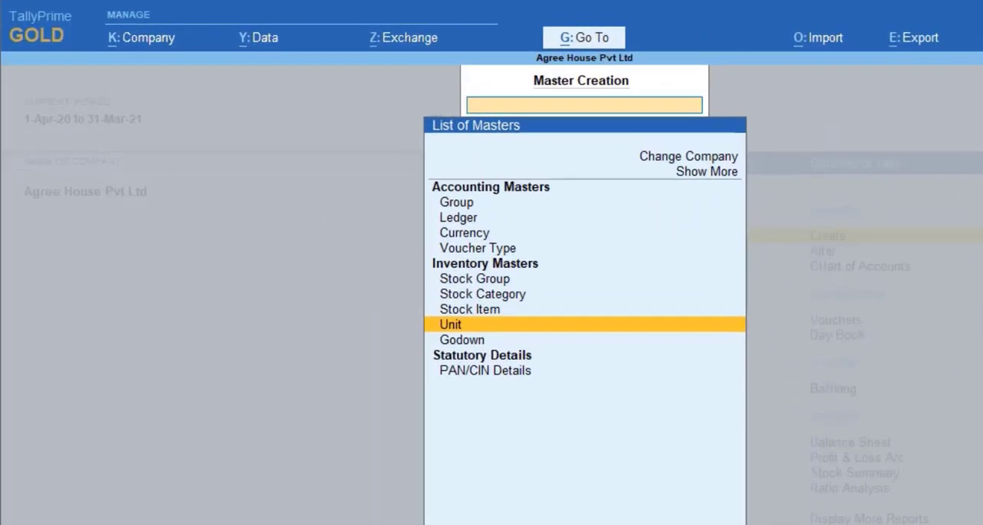
pyautogui.press('Return')
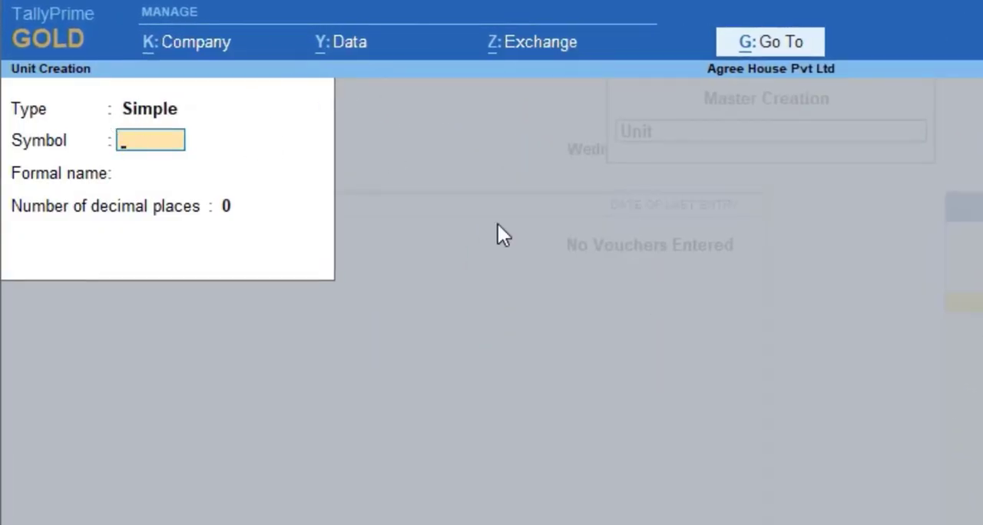
pyautogui.write('Kilogram')
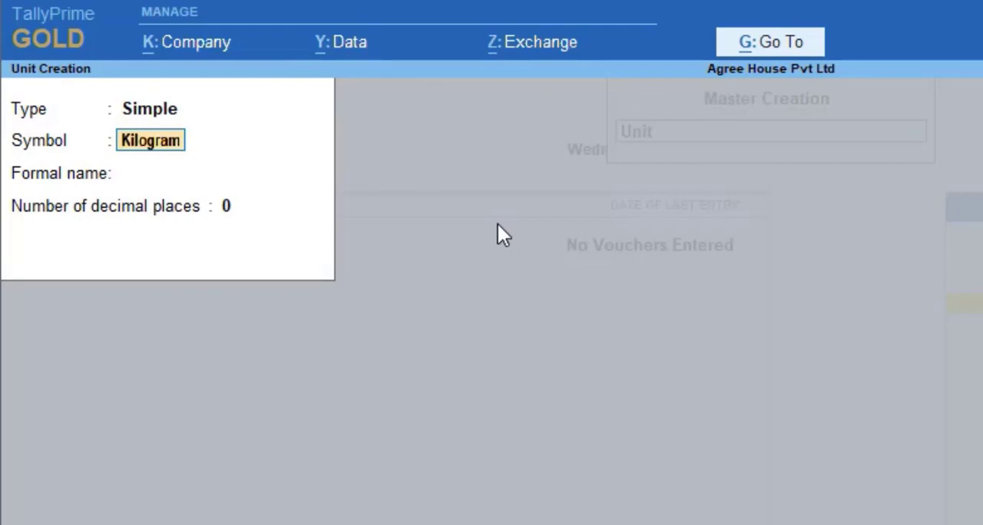
pyautogui.press('Return')
pyautogui.press('BackSpace')
pyautogui.write('Kg')
pyautogui.press('Return')
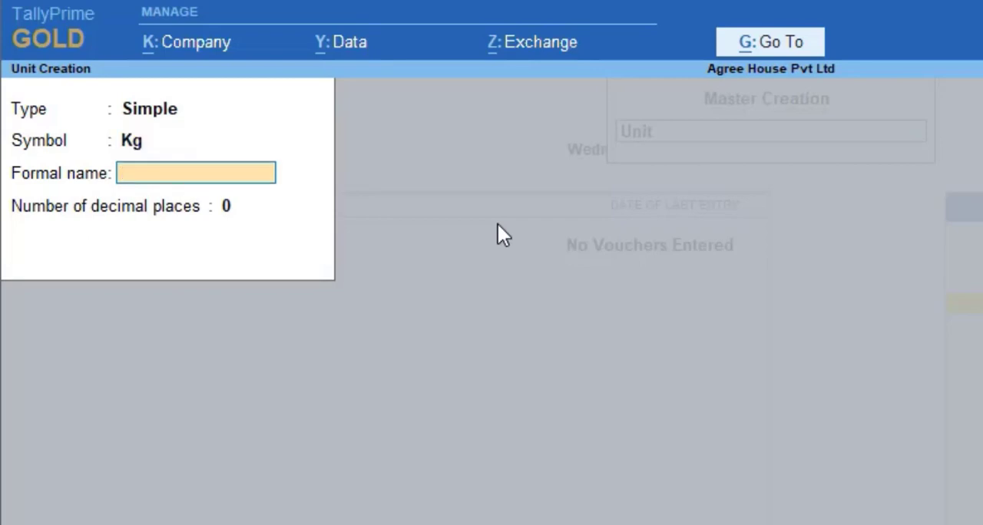
pyautogui.write('Kilogram')
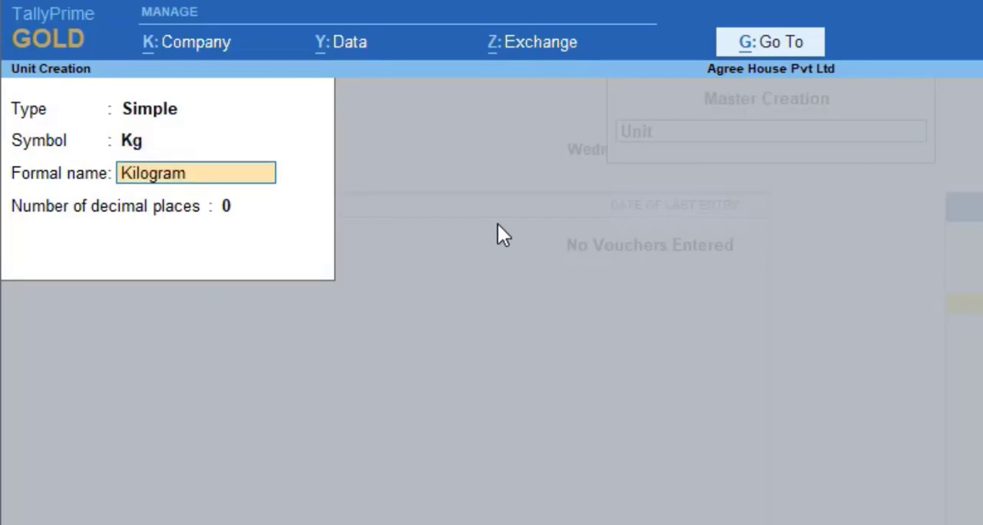
pyautogui.press('Return')
pyautogui.press('Return')
# - Create a simple unit with symbol Grm, formal name Gram and 0 decimal places
pyautogui.press('Return')
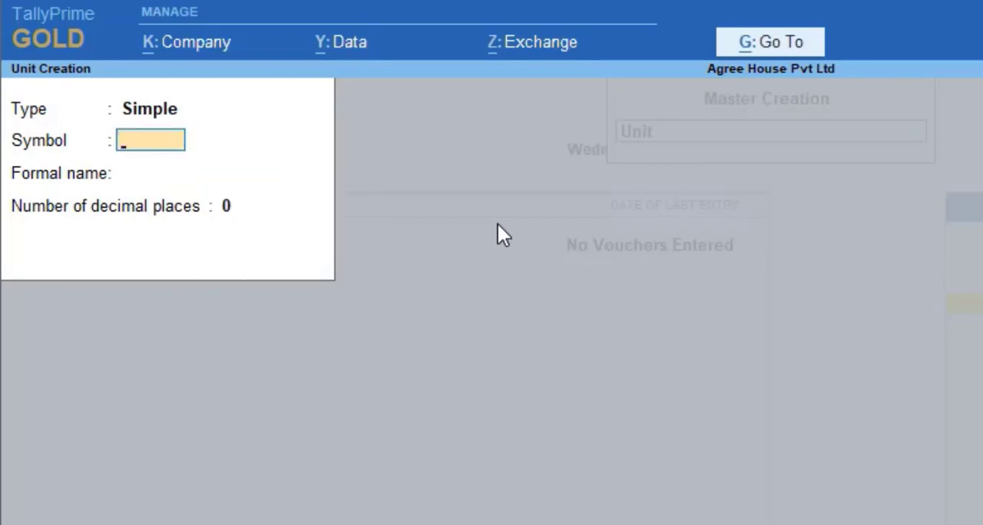
pyautogui.write('Grm')
pyautogui.press('Return')
pyautogui.write('Gram')
pyautogui.press('Return')
# - Create a simple unit with symbol Ltr, formal name Litre and 0 decimal places
pyautogui.press('Return')
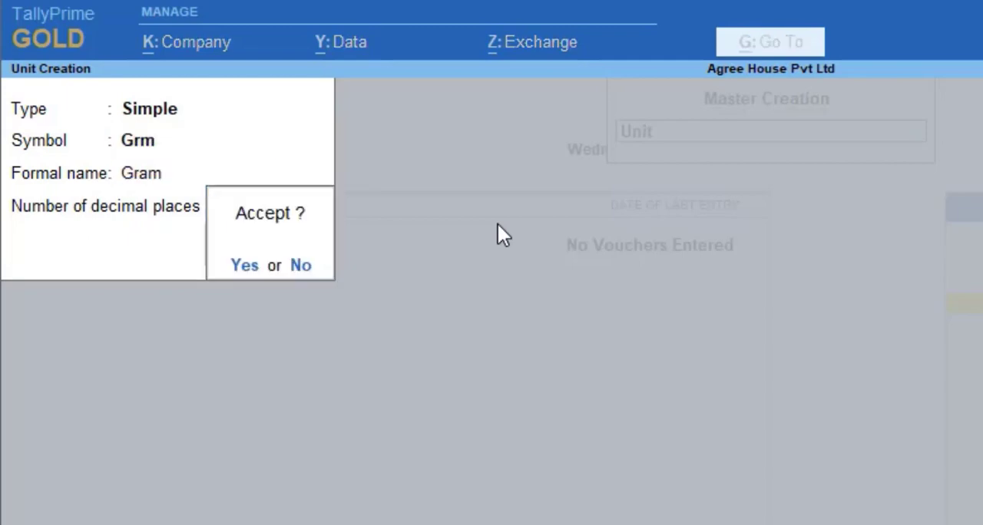
pyautogui.press('Return')
pyautogui.write('Ltr')
pyautogui.press('Return')
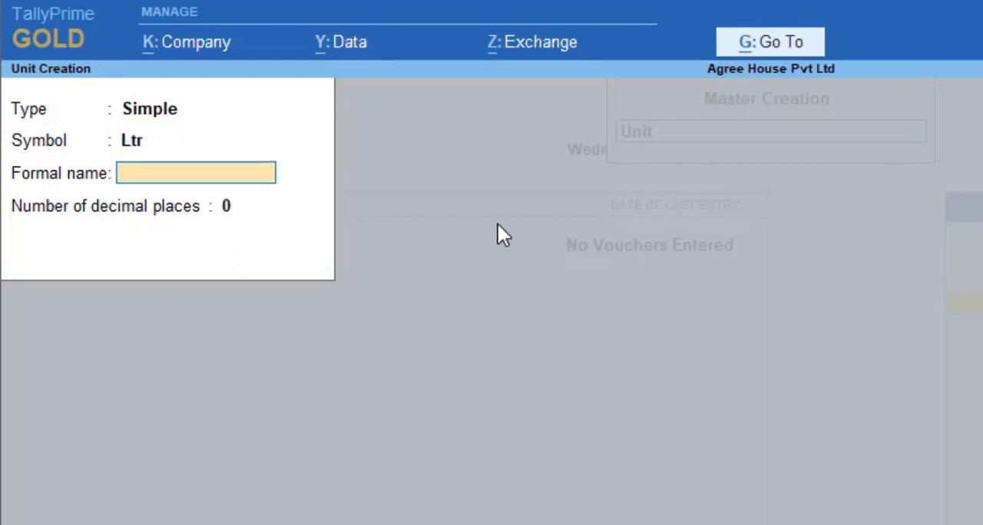
pyautogui.write('Liter')
pyautogui.press('BackSpace')
pyautogui.press('BackSpace')
pyautogui.write('re')
pyautogui.press('Return')
pyautogui.press('Return')
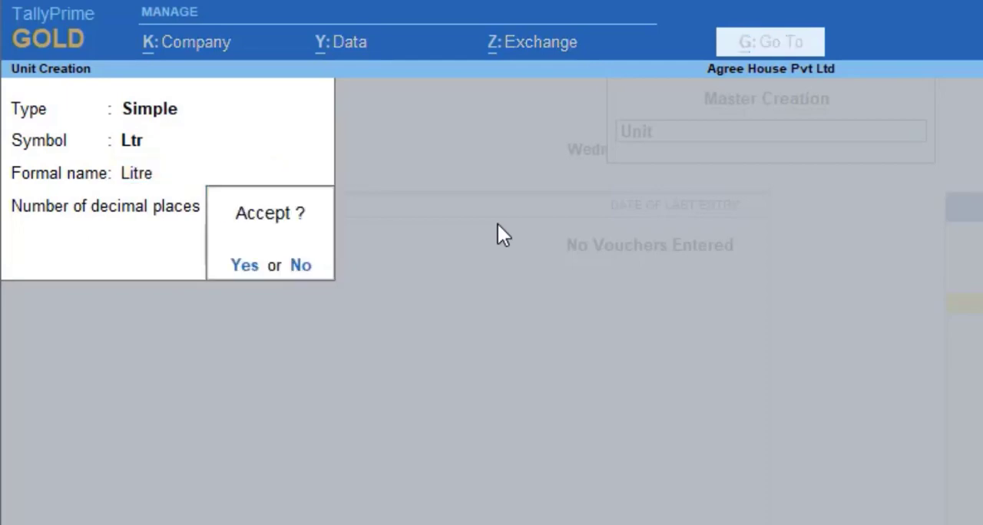
# - Create a simple unit with symbol Ml, formal name Mili Litre and 0 decimal places
pyautogui.press('Return')
pyautogui.write('M')
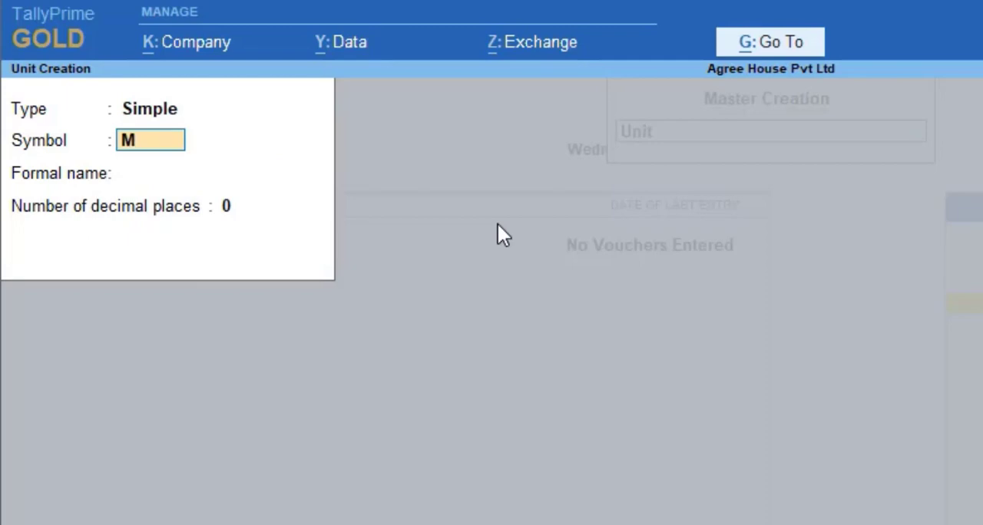
pyautogui.write('l')
pyautogui.press('Return')
pyautogui.write('Mili')
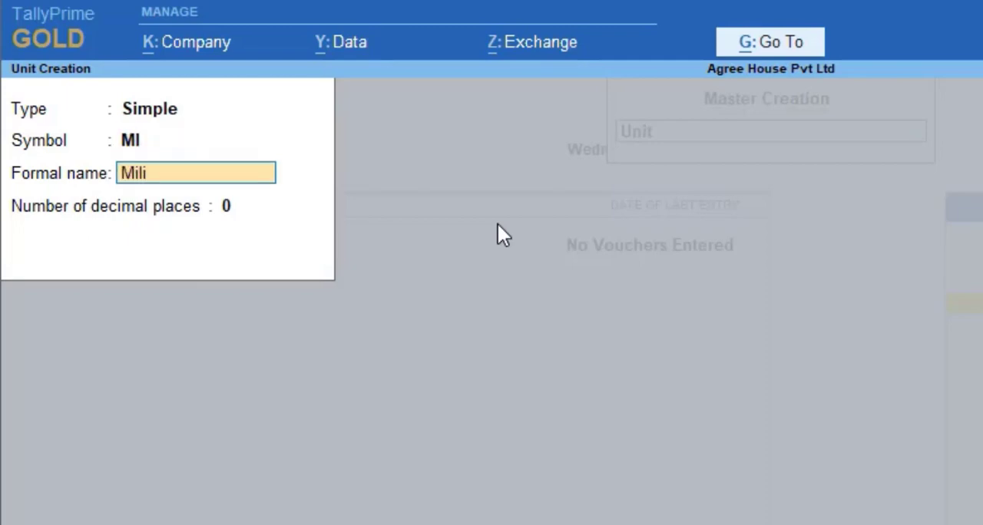
pyautogui.write(' Lite')
pyautogui.press('BackSpace')
pyautogui.write('re')
pyautogui.press('Return')
pyautogui.press('Return')
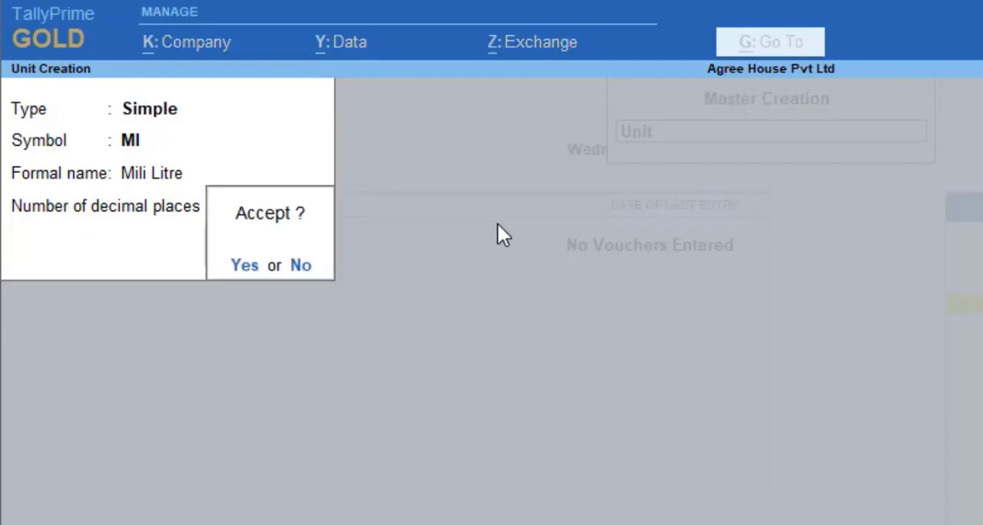
pyautogui.press('Return')
# - Create a simple unit with symbol Pkt, formal name Packet and 0 decimal places
pyautogui.write('Pkt')
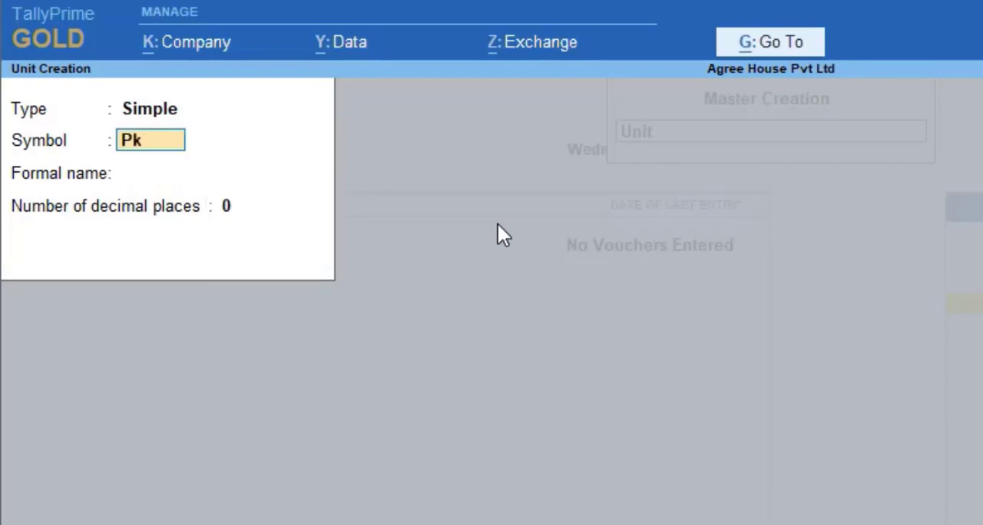
pyautogui.press('Return')
pyautogui.write('Packet')
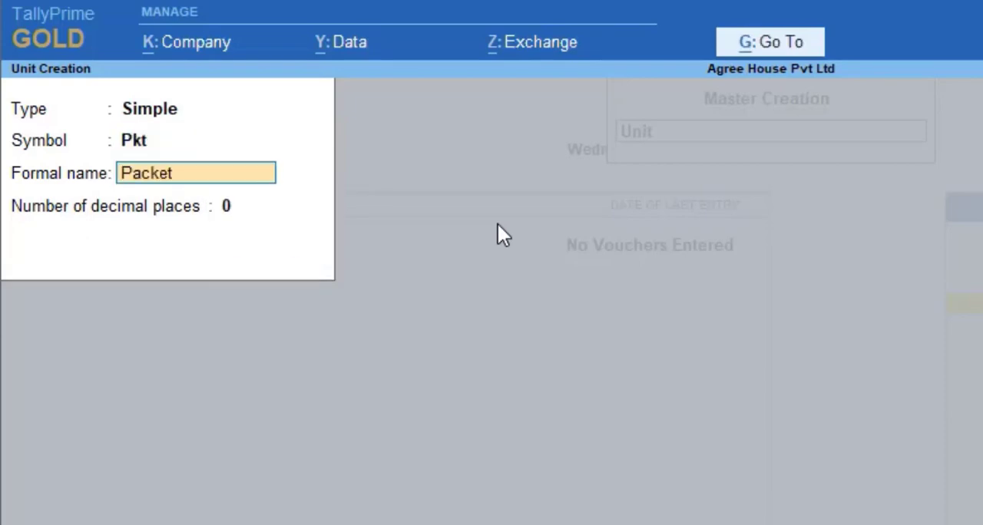
pyautogui.press('Return')
pyautogui.press('Return')
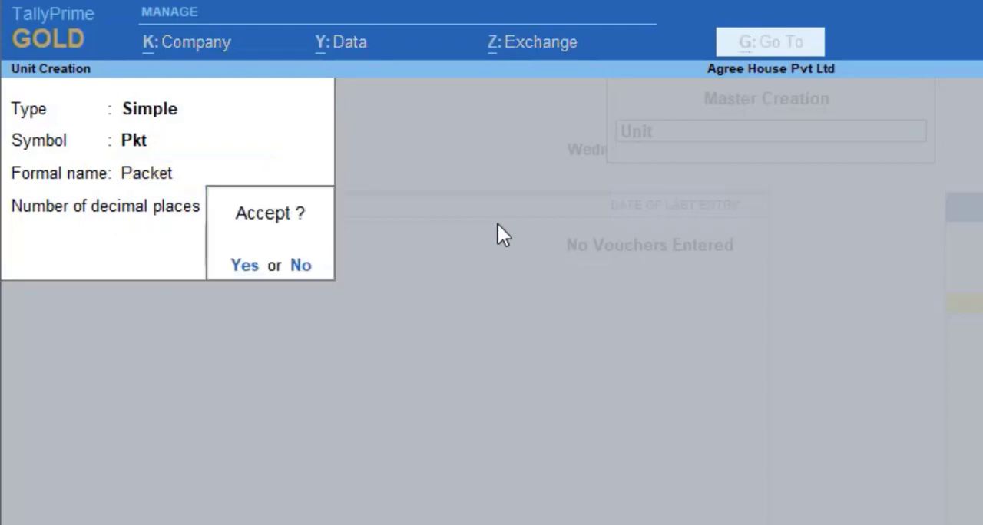
pyautogui.press('Return')
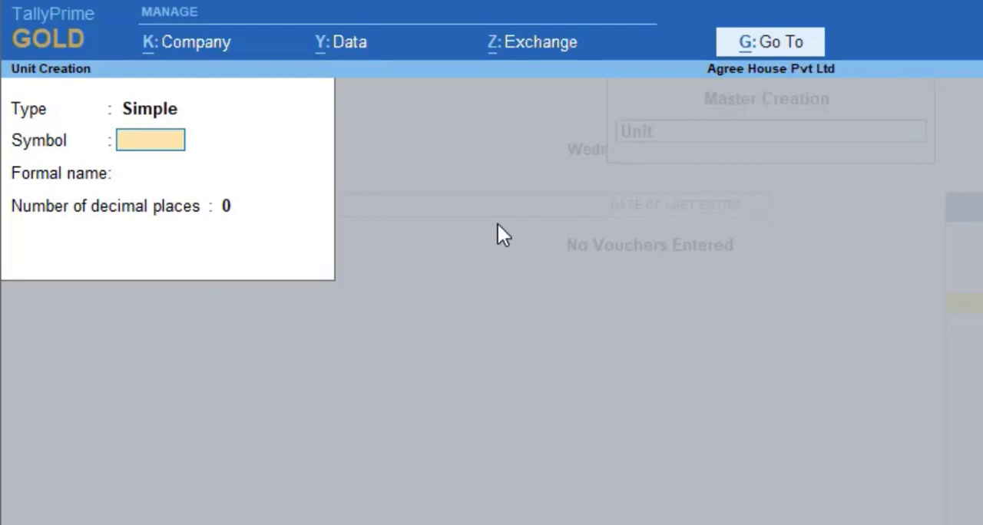
# - Create a compound unit that defines Kg as 1000 Grm
pyautogui.press('BackSpace')
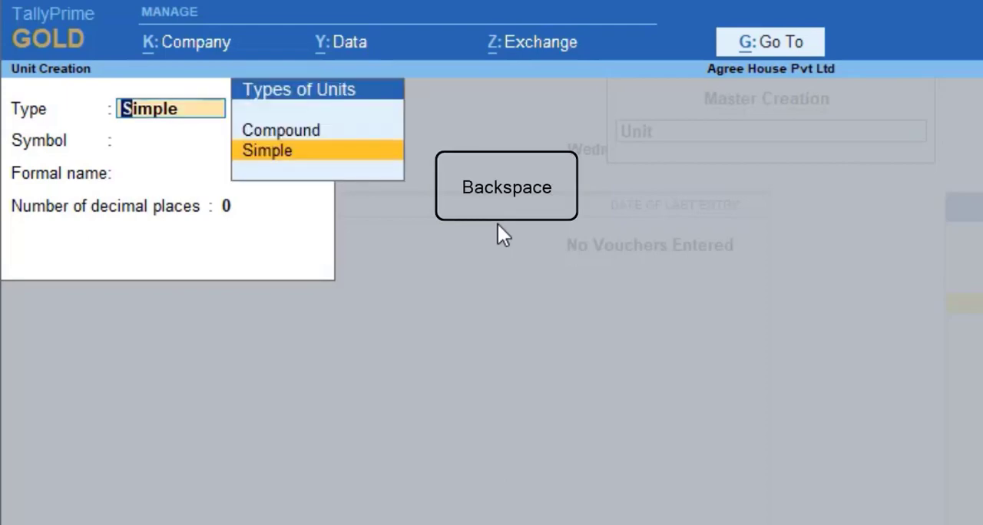
pyautogui.press('Up')
pyautogui.press('Return')
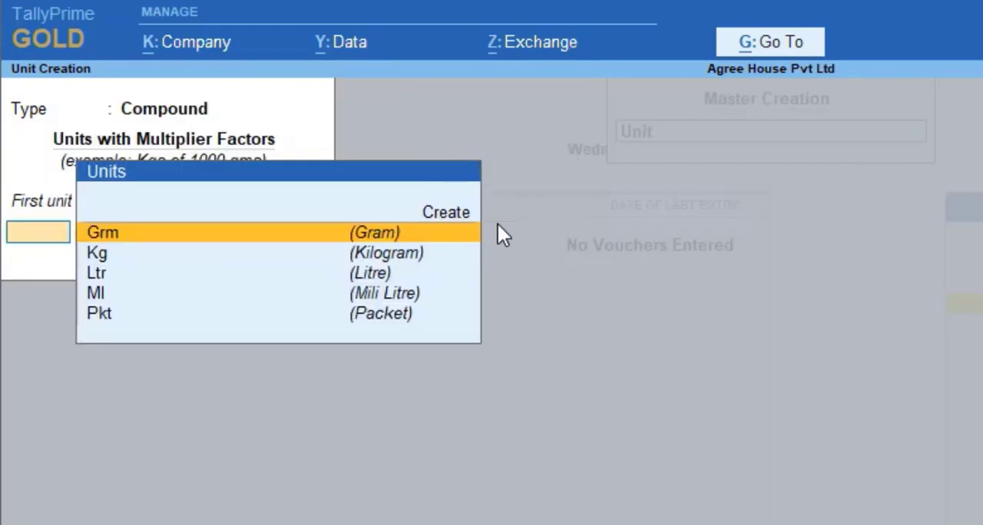
pyautogui.press('Down')
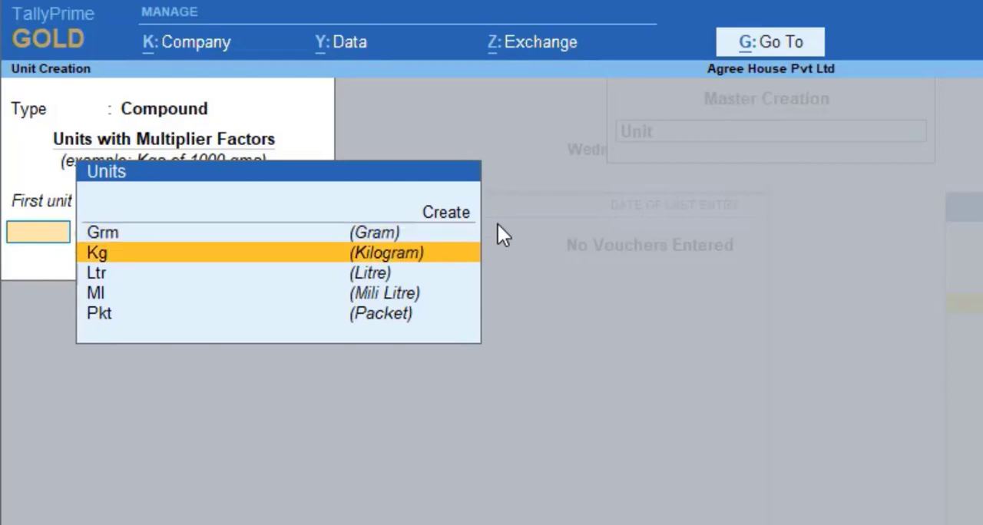
pyautogui.press('Return')
pyautogui.write('1000')
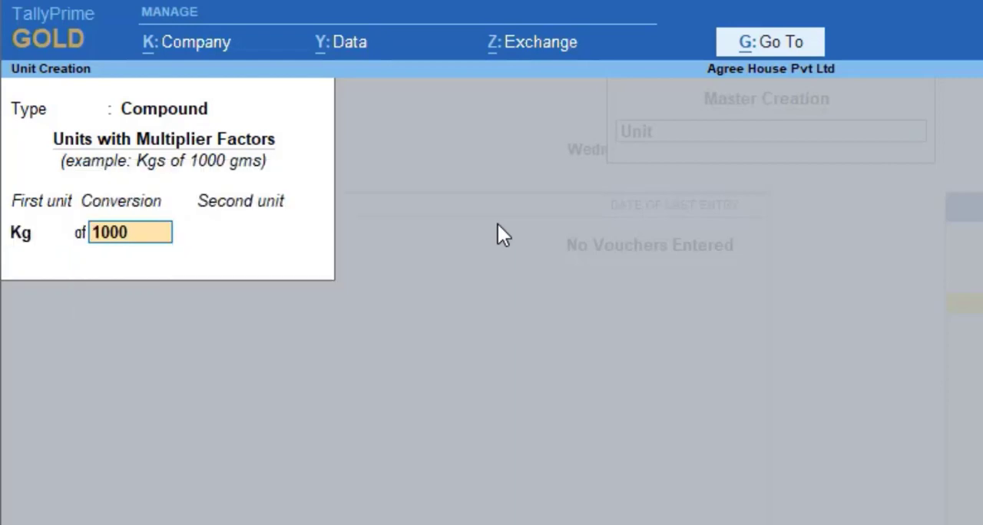
pyautogui.press('Return')
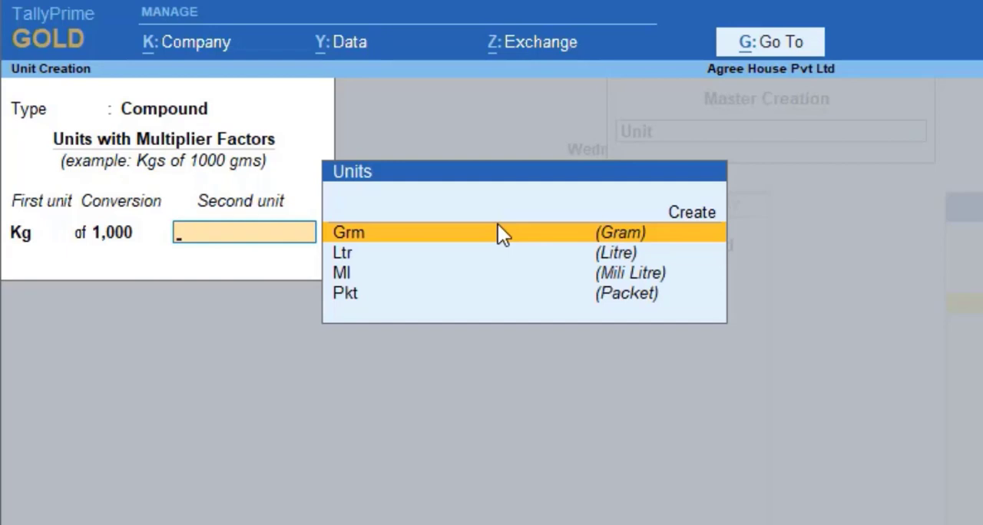
pyautogui.press('Return')
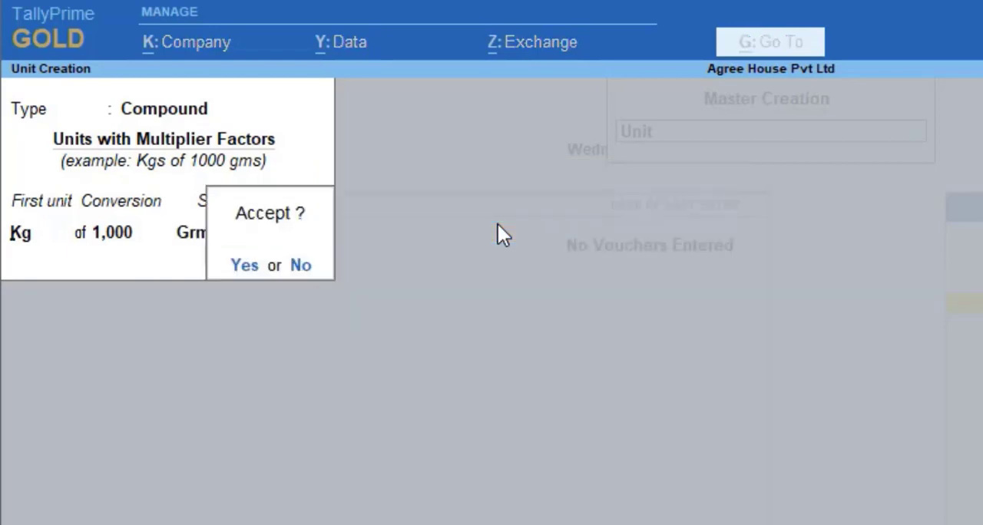
pyautogui.press('Return')
# - Create a compound unit that defines Ltr as 1000 Ml, and leave unit creation for the Gateway of Tally
pyautogui.press('Down')
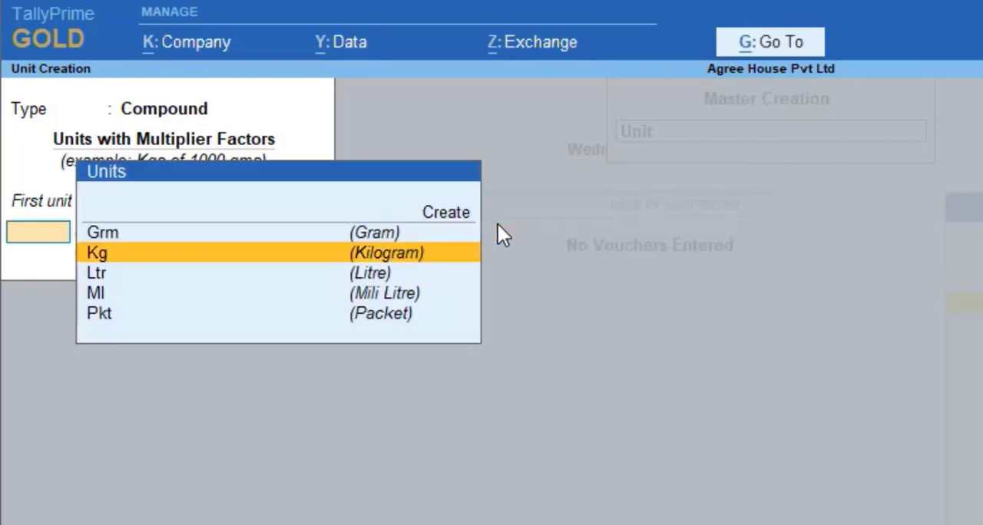
pyautogui.press('Down')
pyautogui.press('Down')
pyautogui.press('Up')
pyautogui.press('Return')
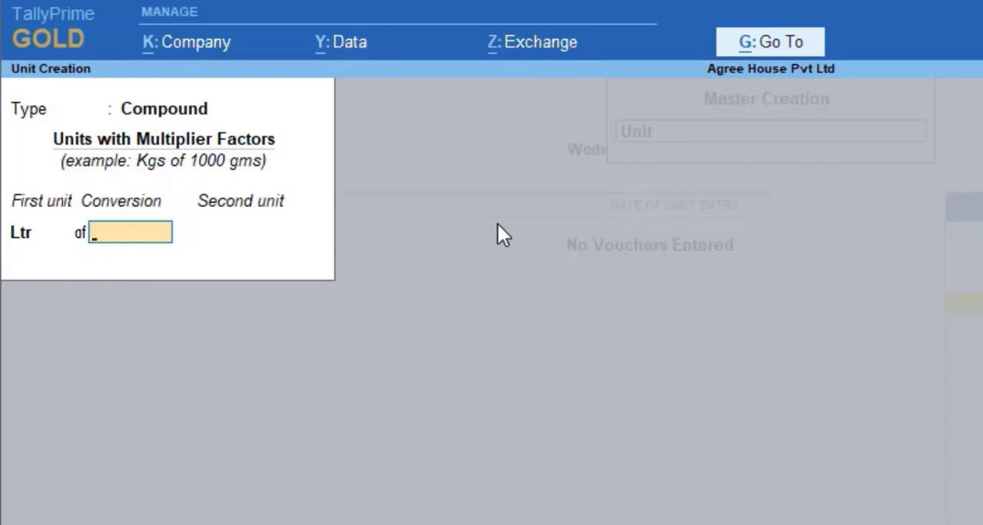
pyautogui.write('1000')
pyautogui.press('Return')
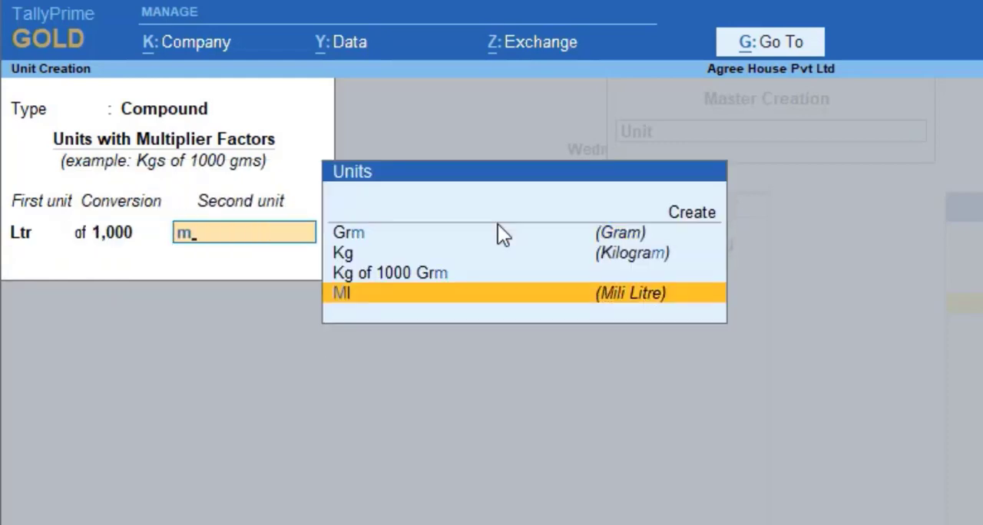
pyautogui.press('Return')
pyautogui.press('n')
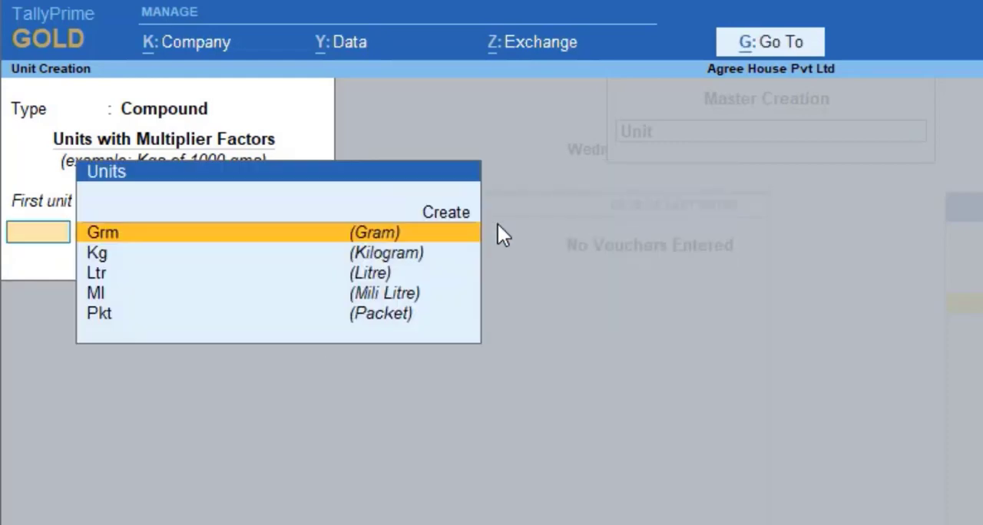
pyautogui.press('Escape')
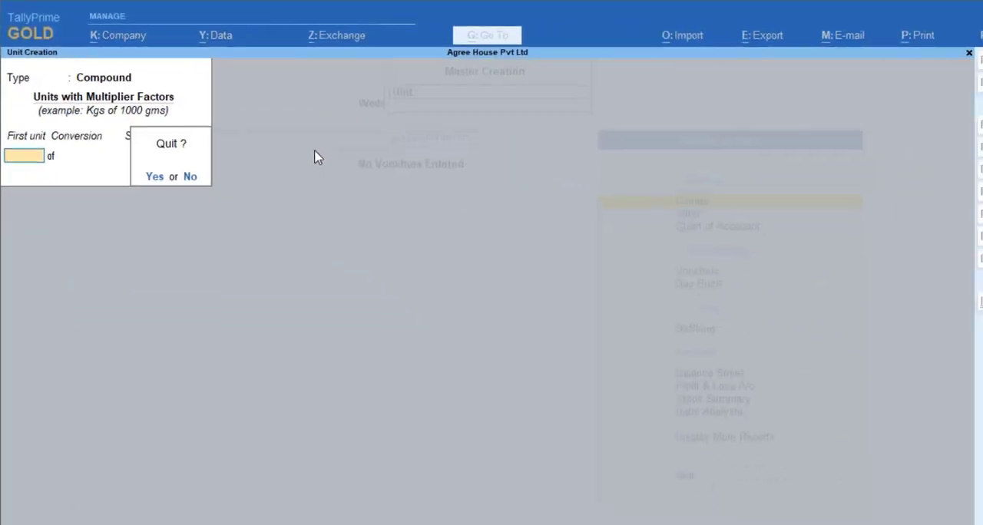
pyautogui.press('y')
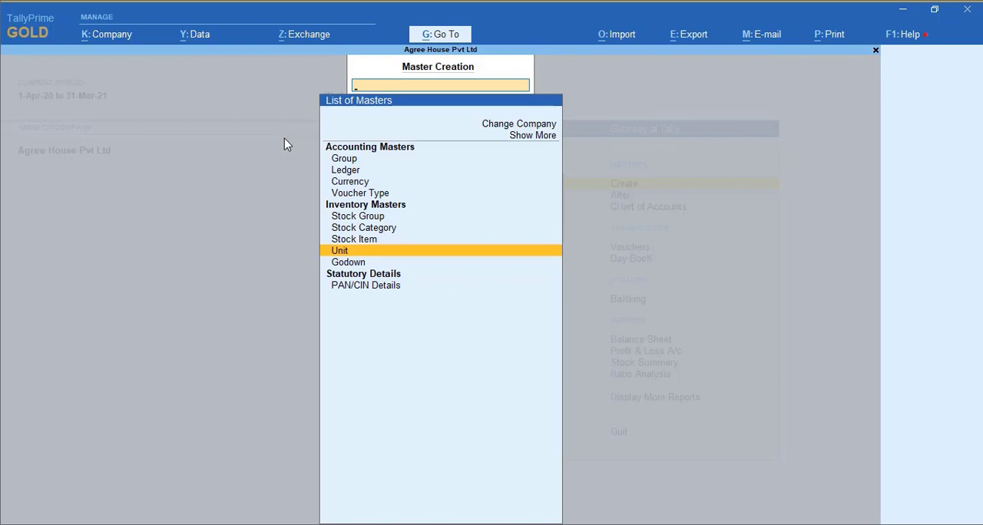
pyautogui.press('Escape')
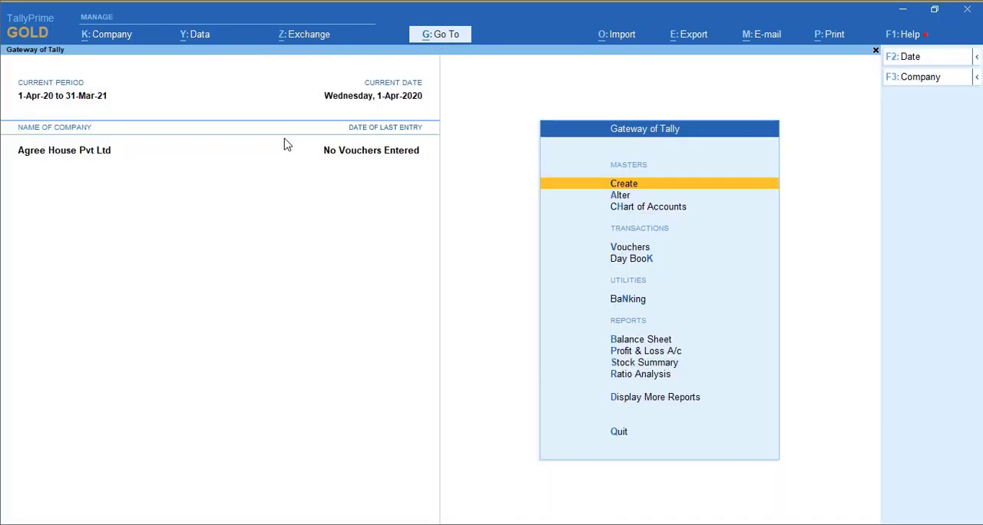
# - Start a new voucher type master and name it Manufactureing Journal
pyautogui.press('Return')
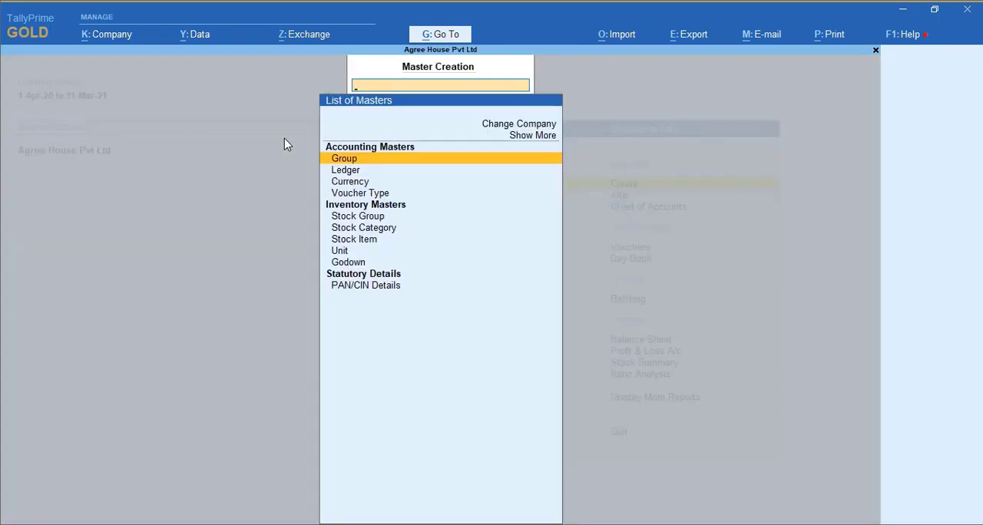
pyautogui.press('Up')
pyautogui.press('Down')
pyautogui.press('Down')
pyautogui.press('Down')
pyautogui.press('Down')
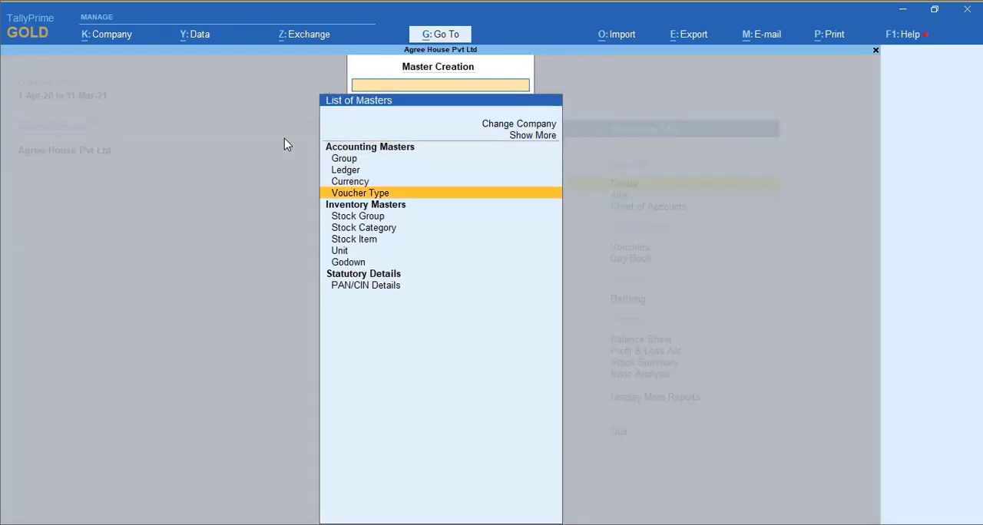
pyautogui.press('Return')
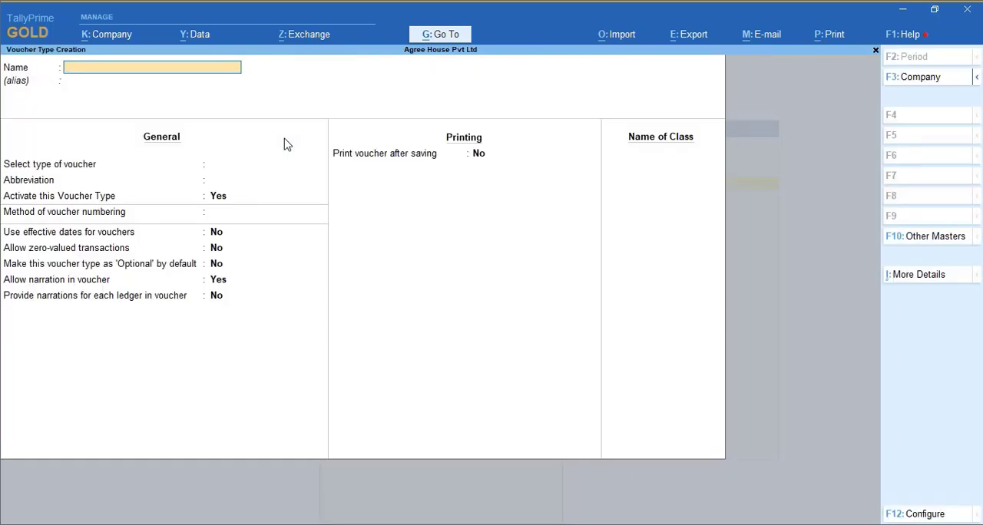
pyautogui.write('Manu')
pyautogui.write('factureing')
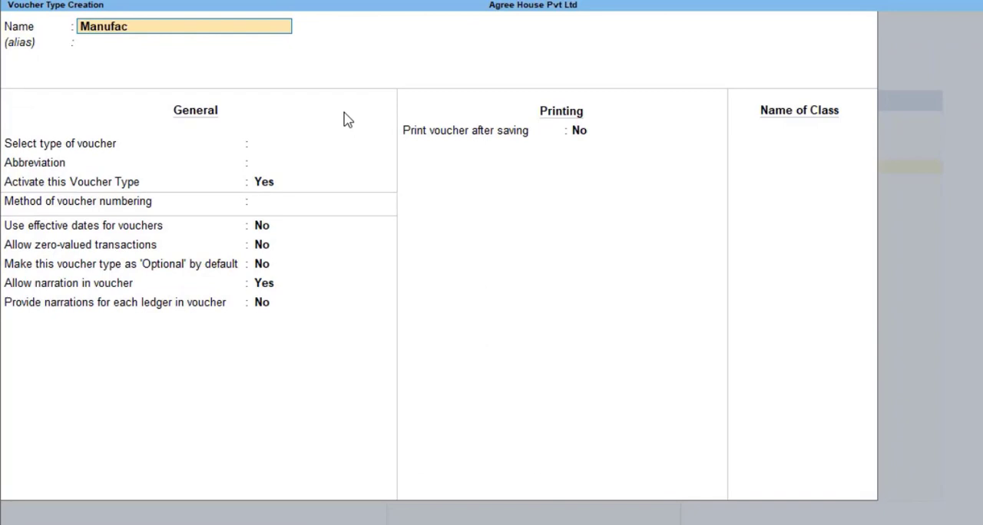
pyautogui.write(' JK')
pyautogui.press('BackSpace')
pyautogui.write('Os')
pyautogui.press('BackSpace')
pyautogui.press('BackSpace')
pyautogui.write('ournal')
pyautogui.press('Return')
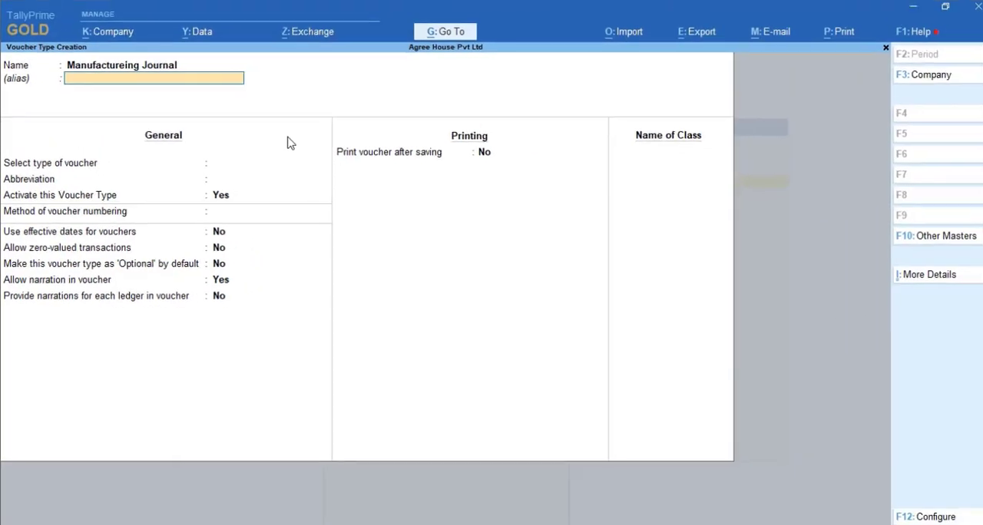
# - Base the new voucher type on Stock Journal, keeping it active with Automatic voucher numbering
pyautogui.press('Return')
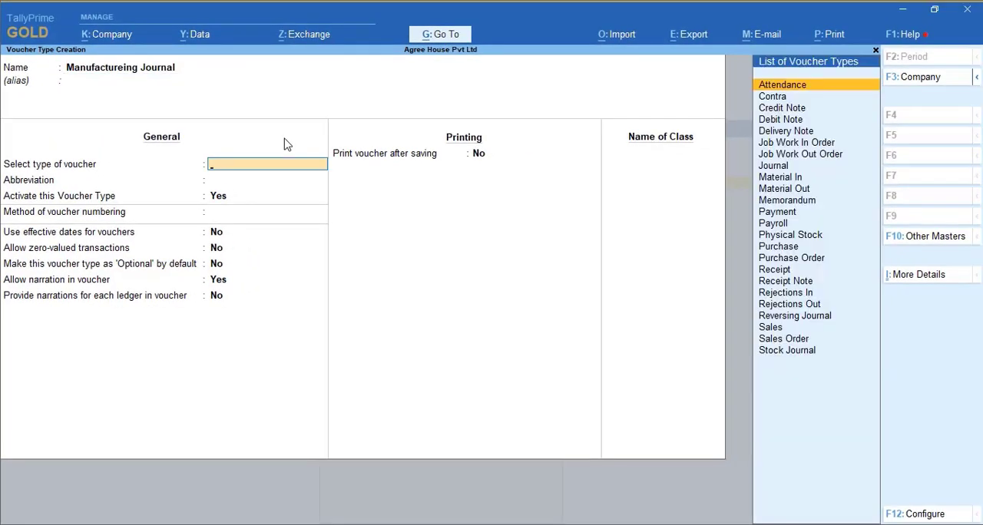
pyautogui.write('S')
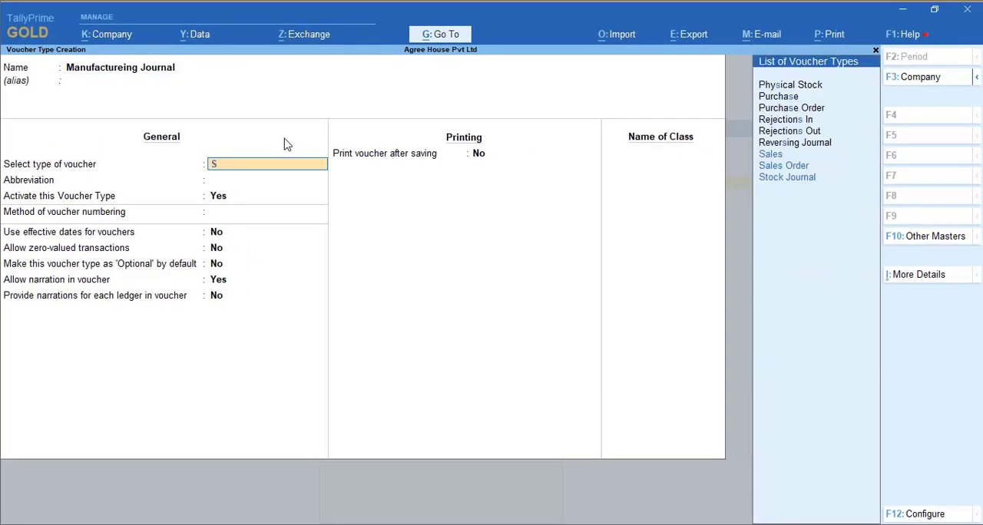
pyautogui.write('t')
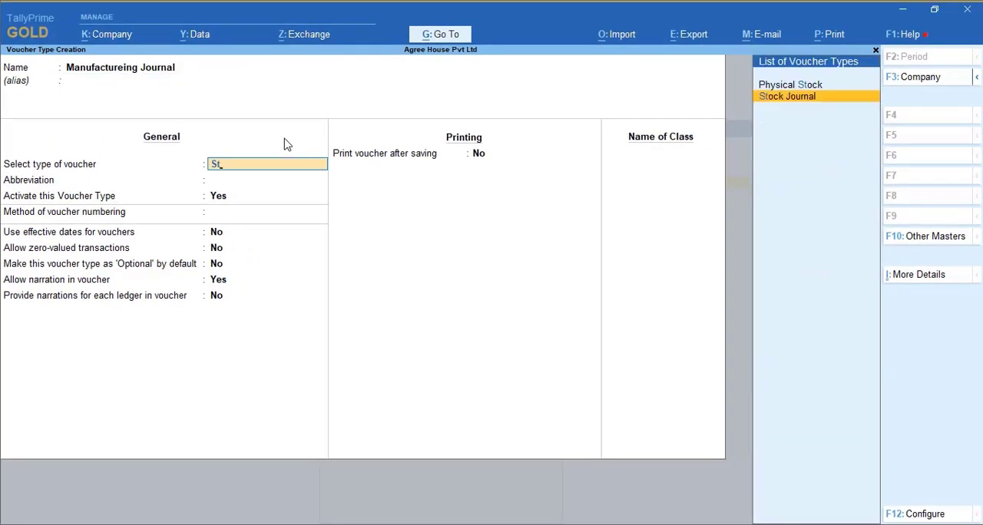
pyautogui.press('Return')
pyautogui.press('Return')
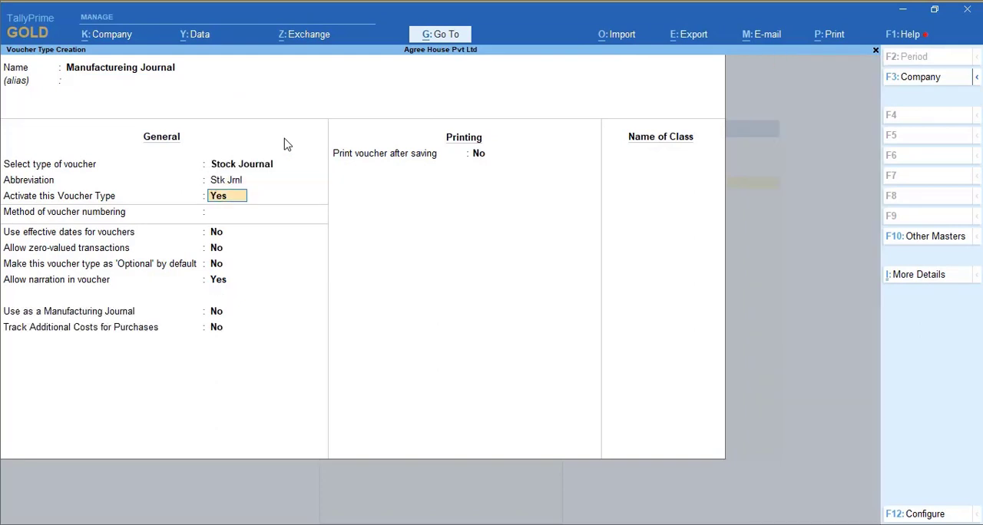
pyautogui.press('Return')
pyautogui.press('Return')
pyautogui.press('Return')
pyautogui.press('Return')
pyautogui.press('Return')
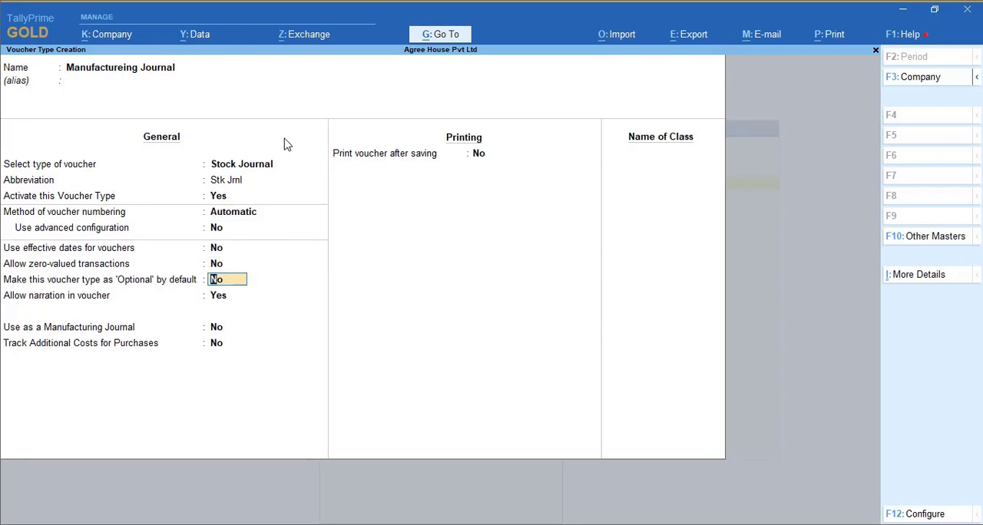
# - Enable the voucher type's use as a manufacturing journal, save it, and return to the Gateway of Tally
pyautogui.press('Return')
pyautogui.press('Return')
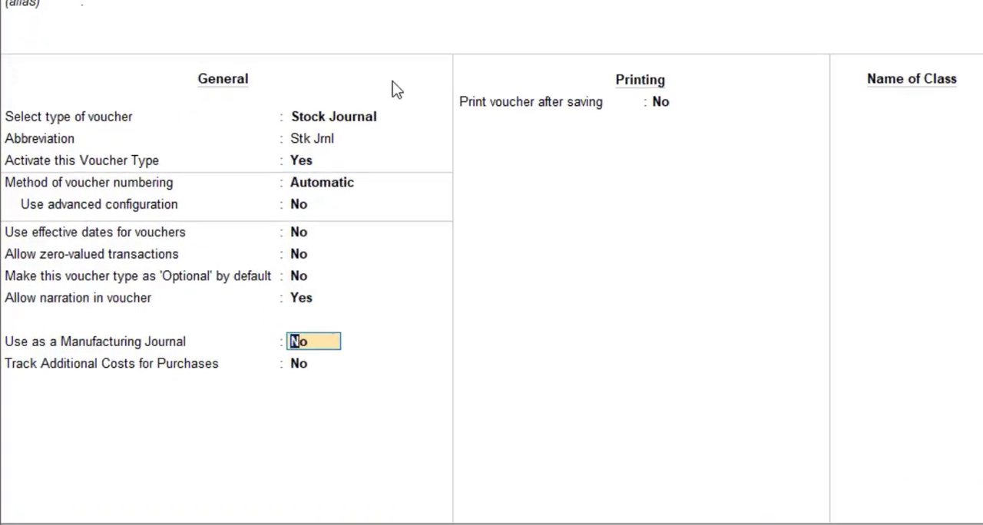
pyautogui.write('y')
pyautogui.press('Return')
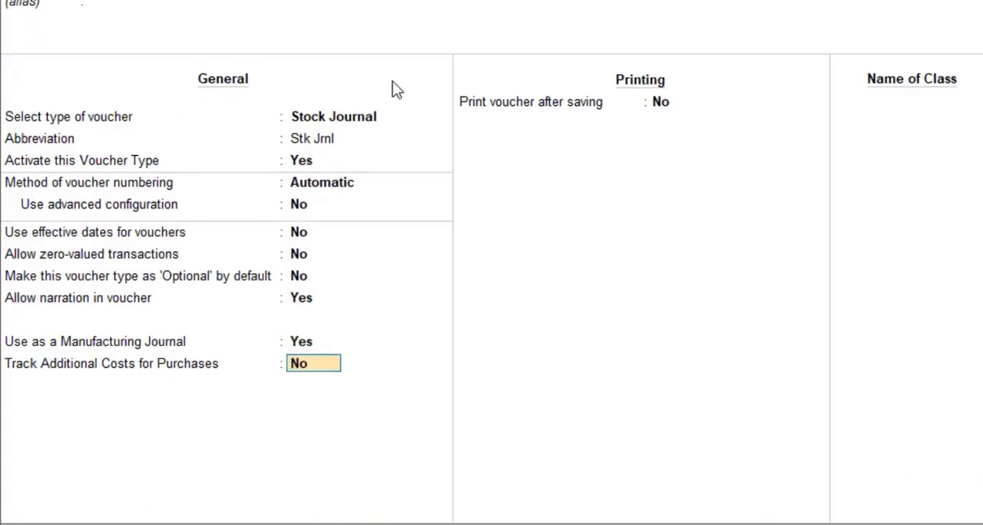
pyautogui.press('Return')
pyautogui.press('Return')
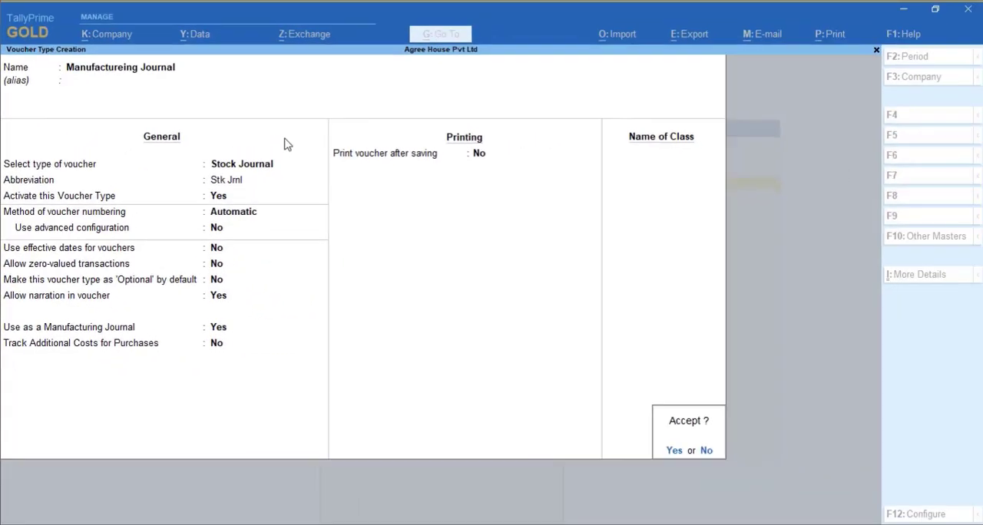
pyautogui.press('y')
pyautogui.press('Escape')
pyautogui.press('y')
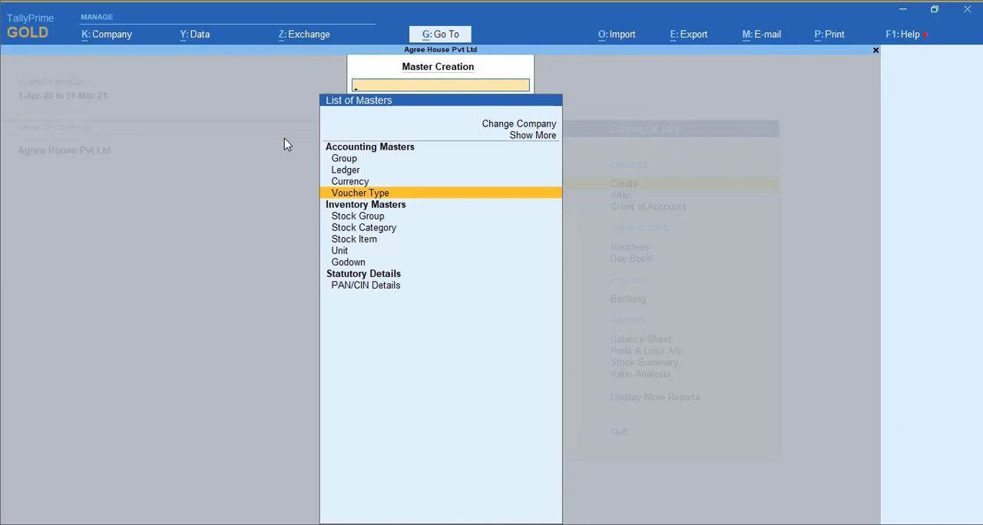
pyautogui.press('Escape')
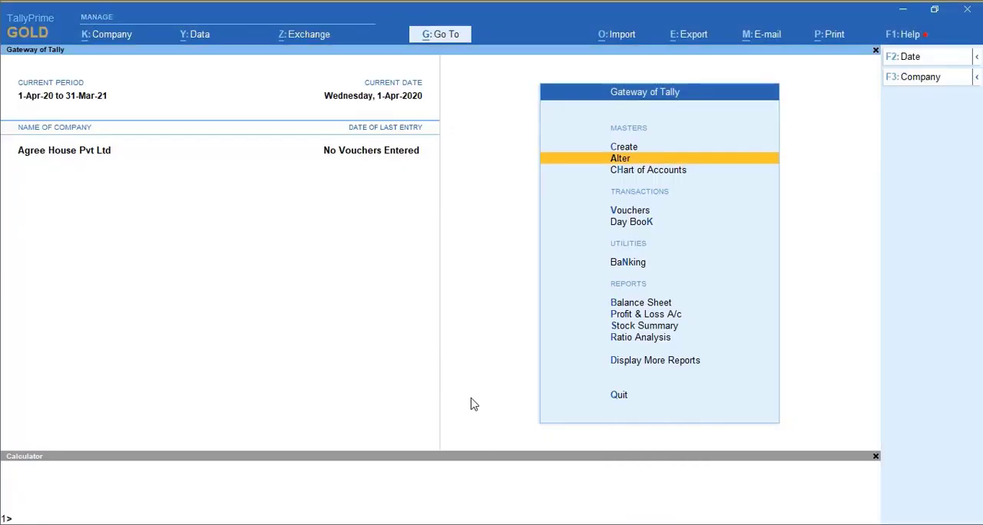
# - Create a stock group named Raw Material under Primary, without adding the quantities of its items
pyautogui.press('c')
pyautogui.press('Down')
pyautogui.press('Down')
pyautogui.press('Down')
pyautogui.press('Down')
pyautogui.press('Return')
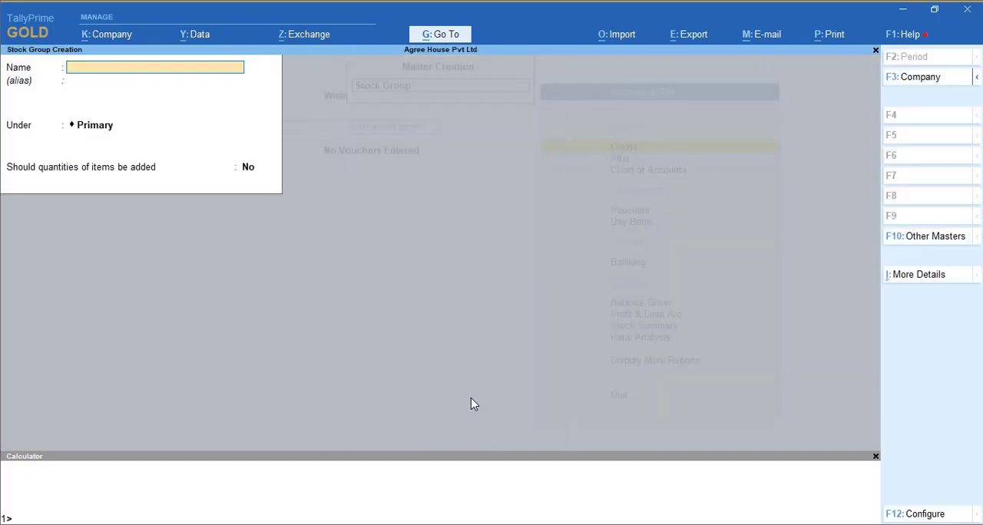
pyautogui.write('Raw M')
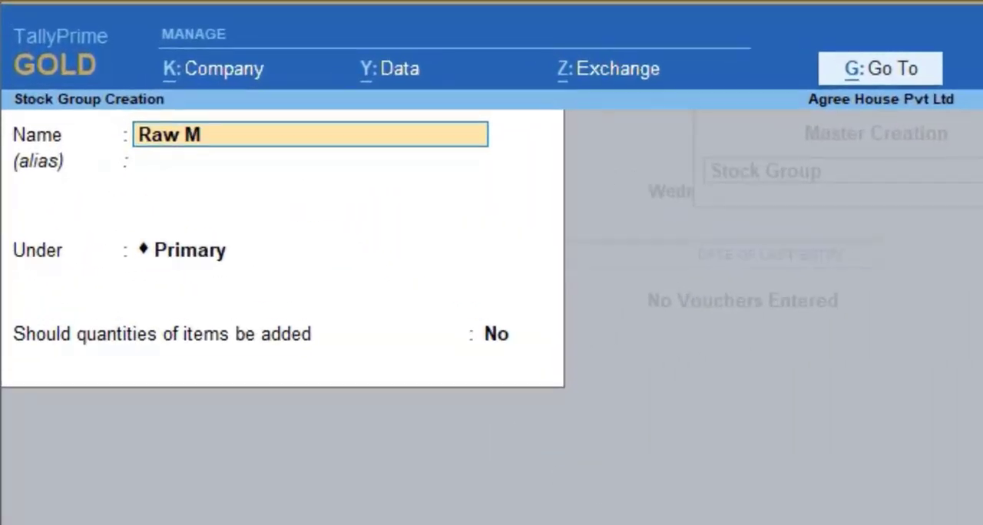
pyautogui.write('aterila')
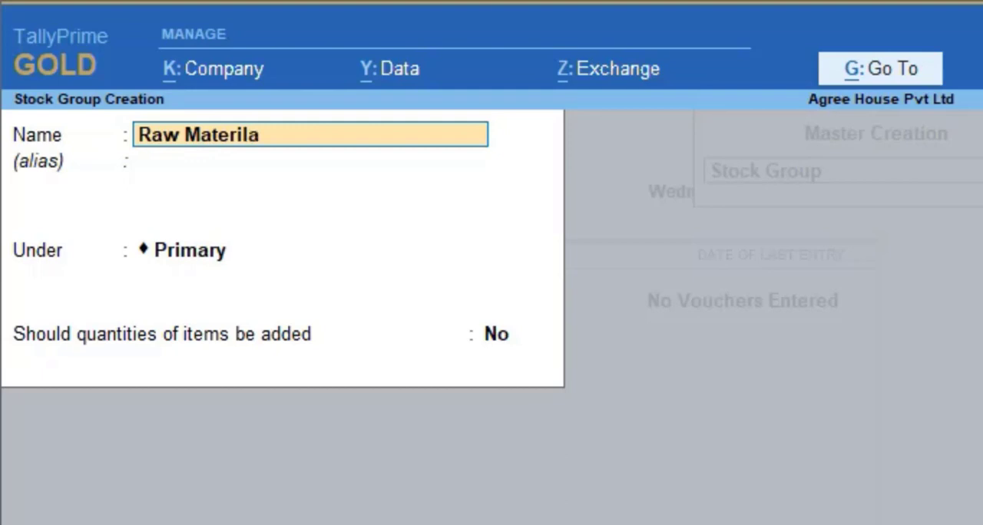
pyautogui.press('BackSpace')
pyautogui.press('BackSpace')
pyautogui.write('al')
pyautogui.press('Return')
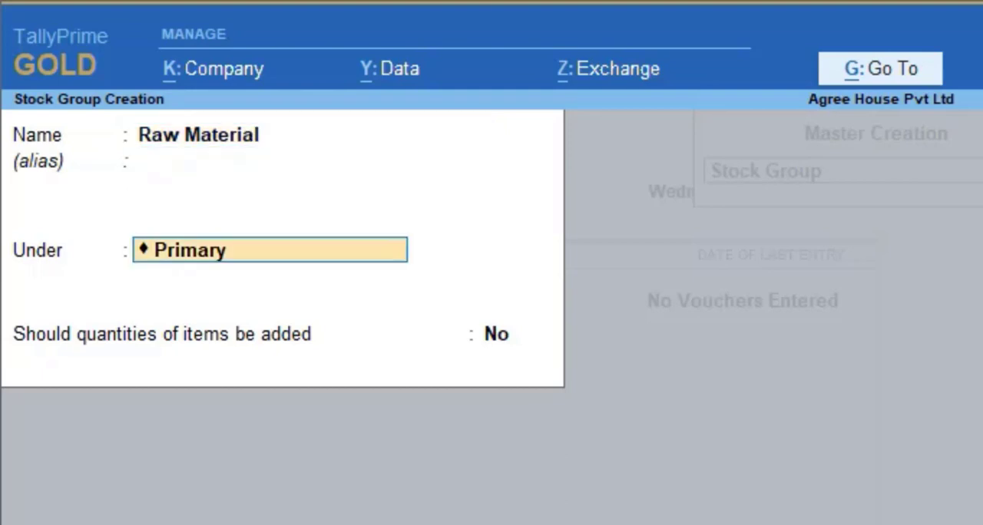
pyautogui.press('Return')
pyautogui.press('Return')
pyautogui.press('Return')
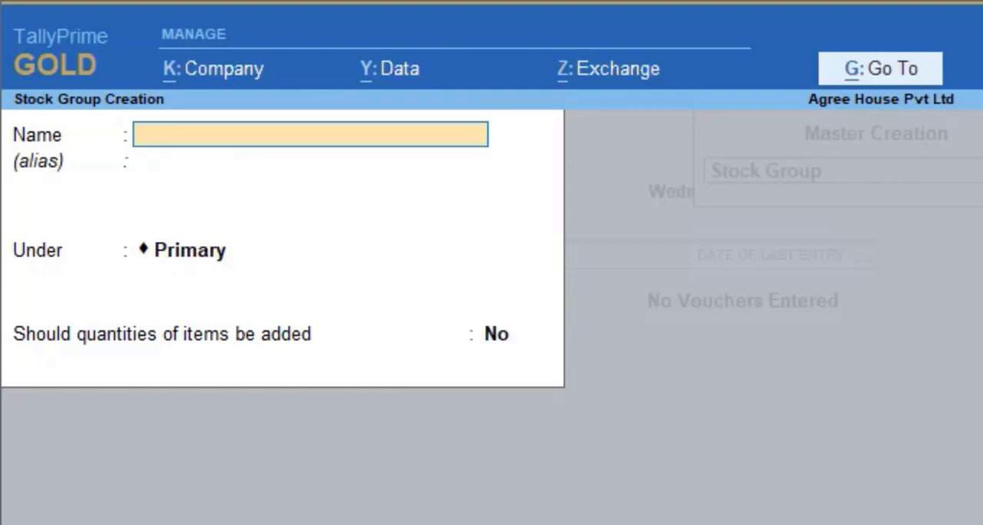
# - Create a stock group named Finished Goods under Primary and leave stock group creation
pyautogui.write('Finished G')
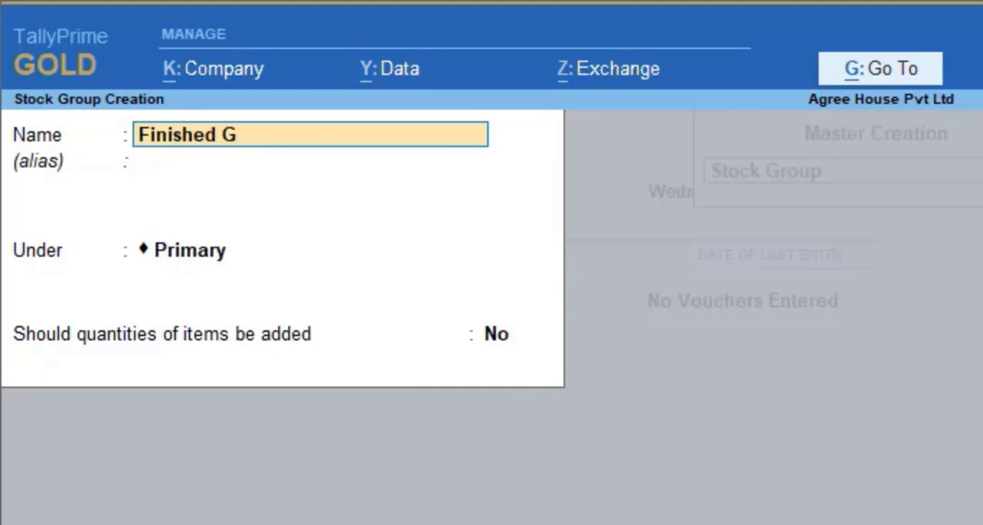
pyautogui.write('oods')
pyautogui.press('Return')
pyautogui.press('Return')
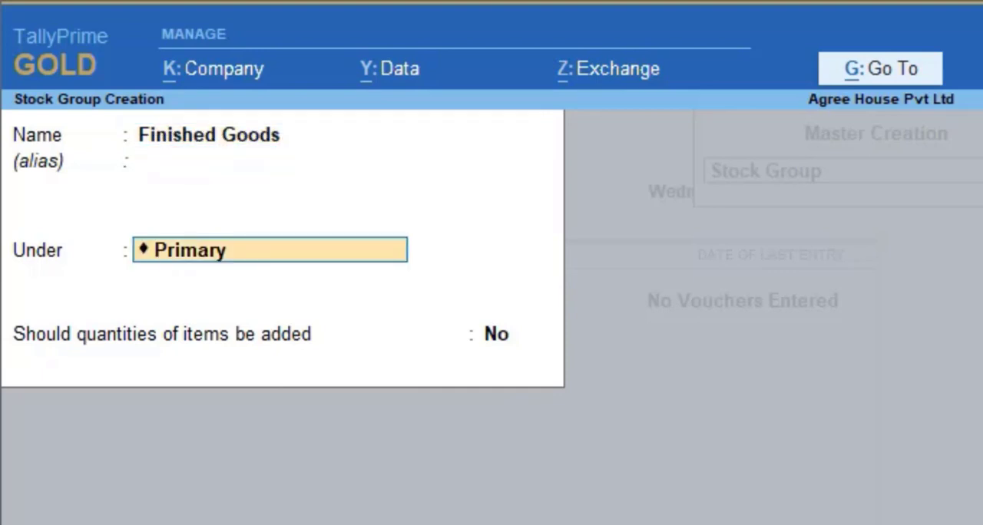
pyautogui.press('Return')
pyautogui.press('Return')
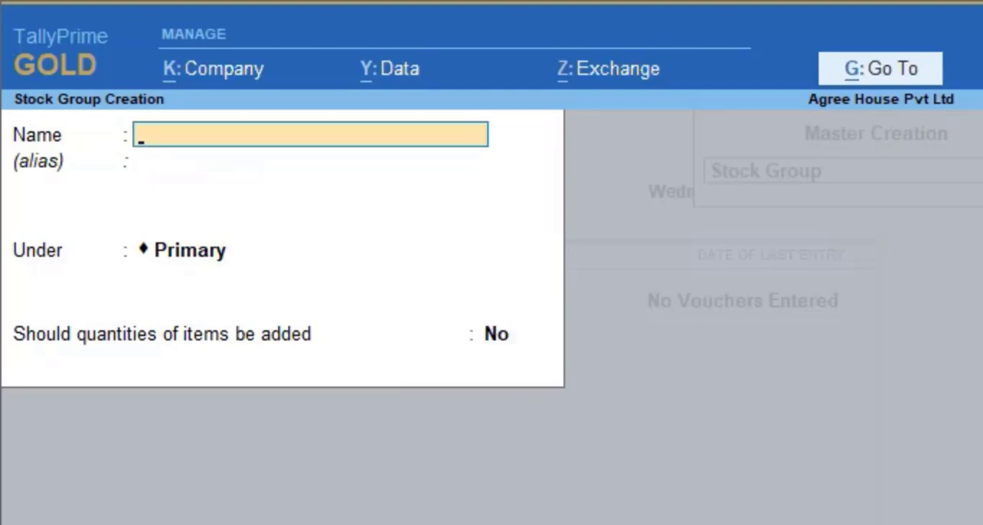
pyautogui.press('Escape')
pyautogui.press('y')
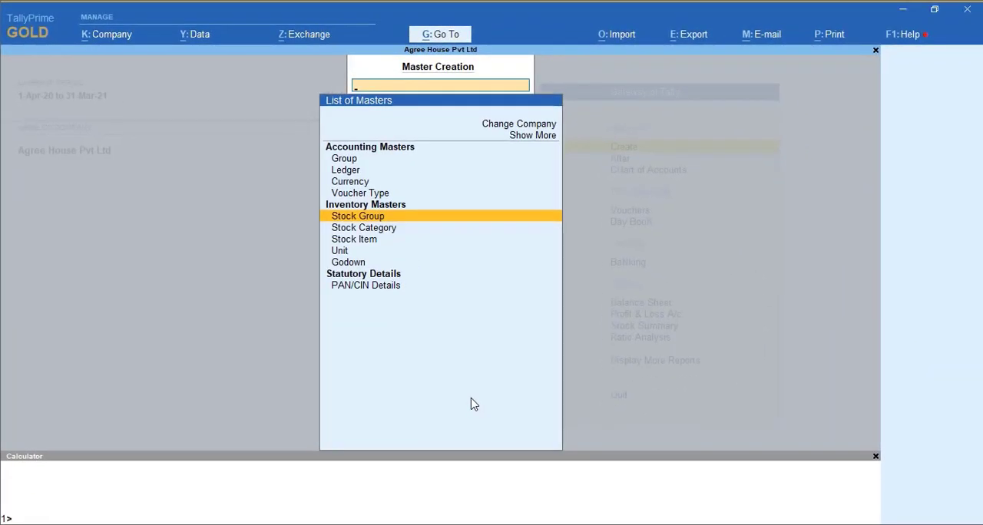
# - Start a new stock item named Wjheat Flour under the Raw Material group, with no category
pyautogui.press('Down')
pyautogui.press('Down')
pyautogui.press('Return')
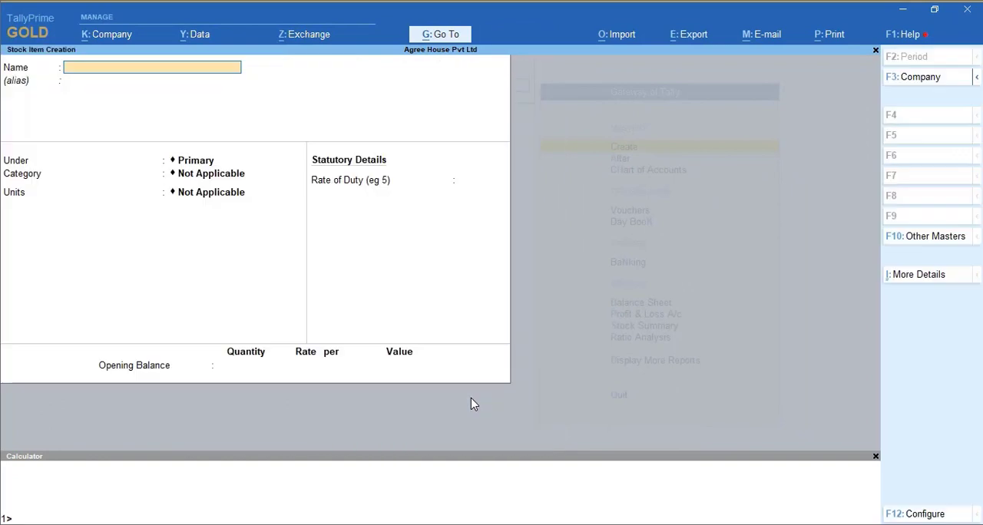
pyautogui.write('Wjheat Flour')
pyautogui.press('Return')
pyautogui.press('Down')
pyautogui.press('Down')
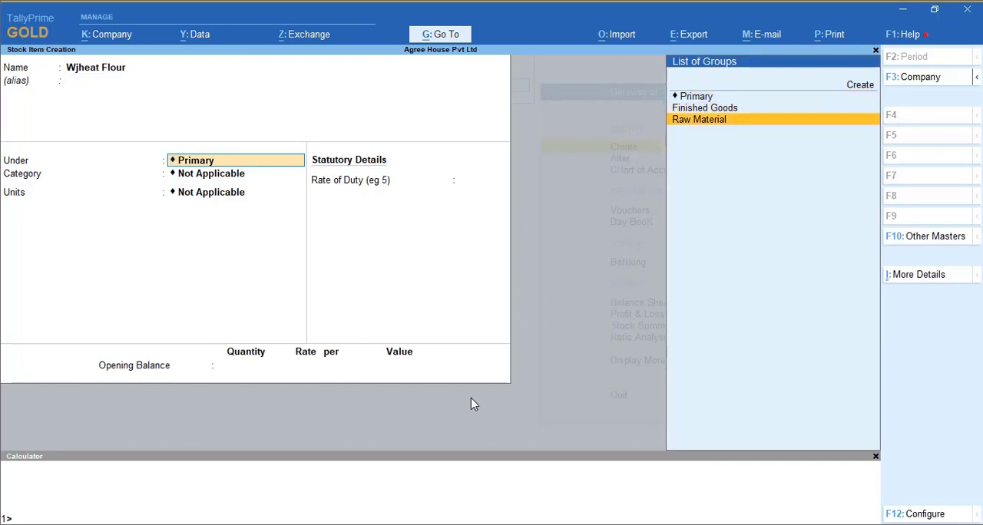
pyautogui.press('Return')
pyautogui.press('Return')
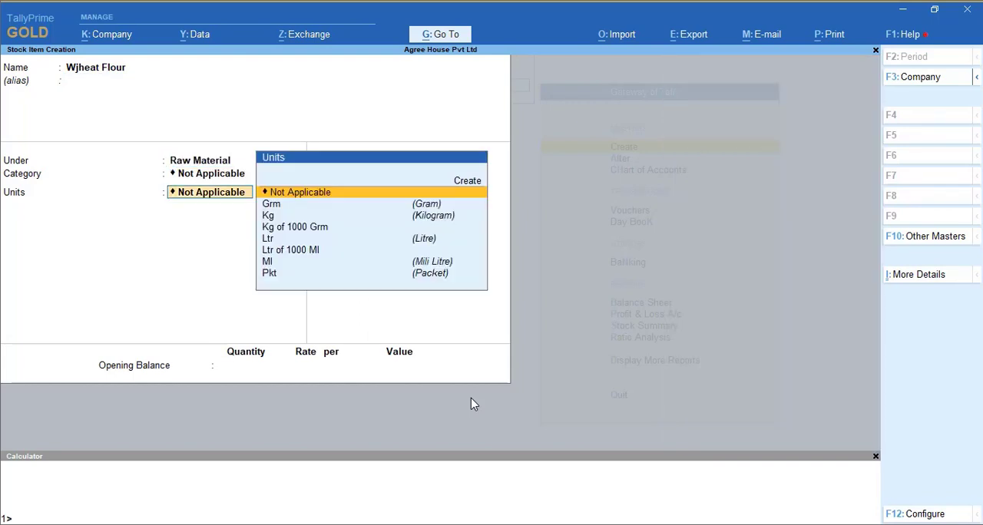
# - Set the flour item's units to Kg of 1000 Grm, with standard rates off and a duty rate of 0
pyautogui.press('Down')
pyautogui.press('Down')
pyautogui.press('Down')
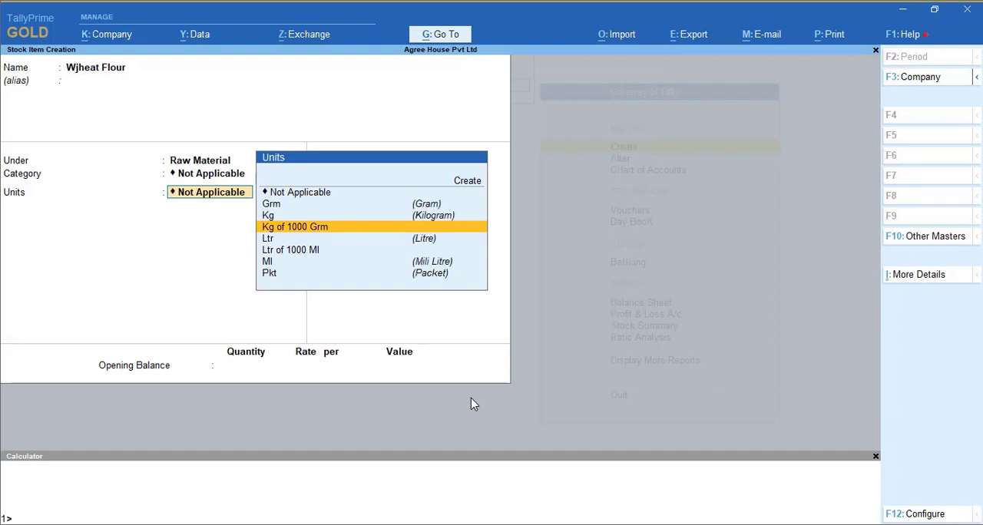
pyautogui.press('Return')
pyautogui.press('Return')
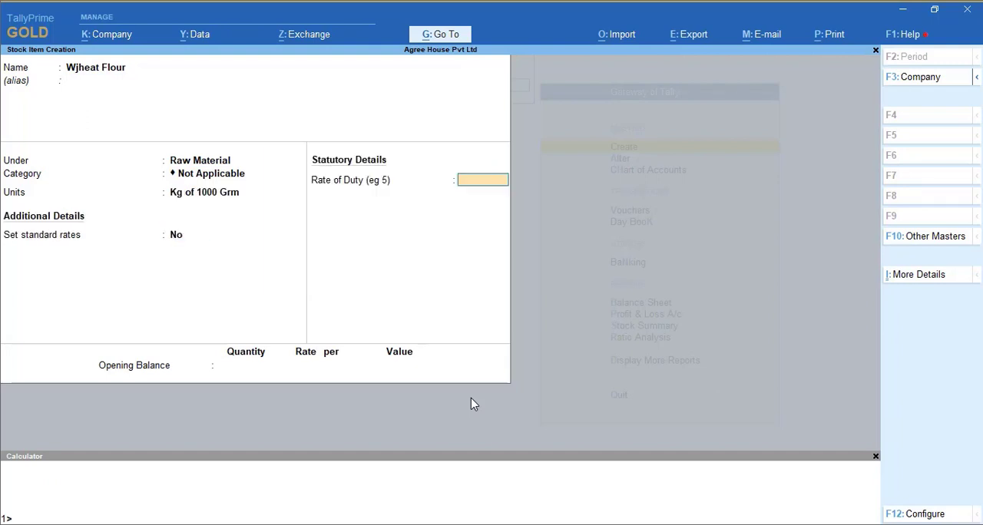
pyautogui.press('Return')
pyautogui.press('Return')
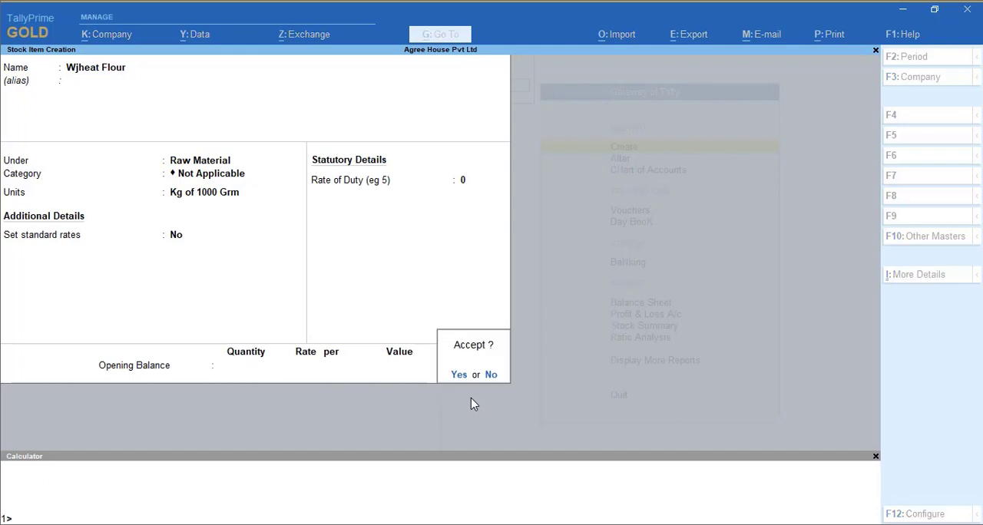
# - Correct the stock item's name to Wheat Flour and save the item
pyautogui.press('BackSpace')
pyautogui.press('BackSpace')
pyautogui.press('BackSpace')
pyautogui.press('BackSpace')
pyautogui.press('BackSpace')
pyautogui.press('BackSpace')
pyautogui.press('BackSpace')
pyautogui.press('BackSpace')
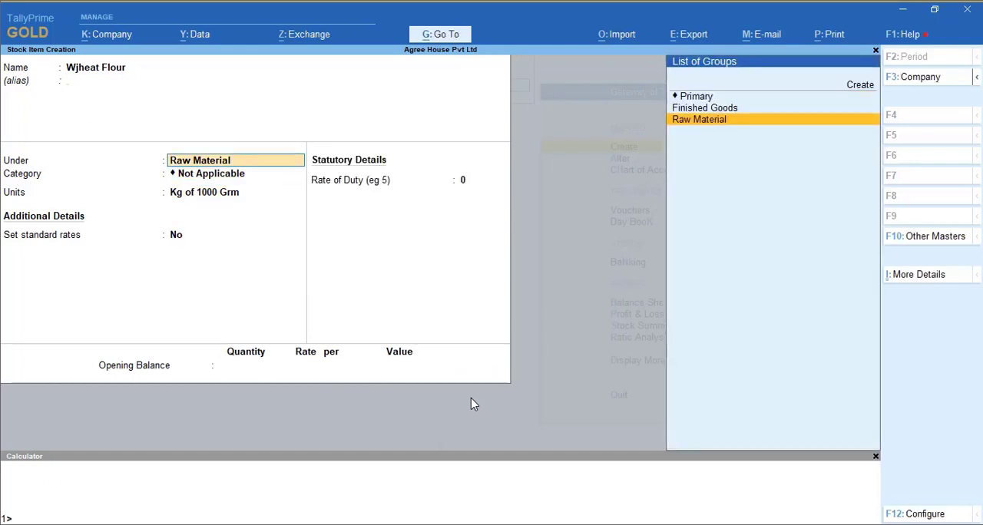
pyautogui.write('Whe')
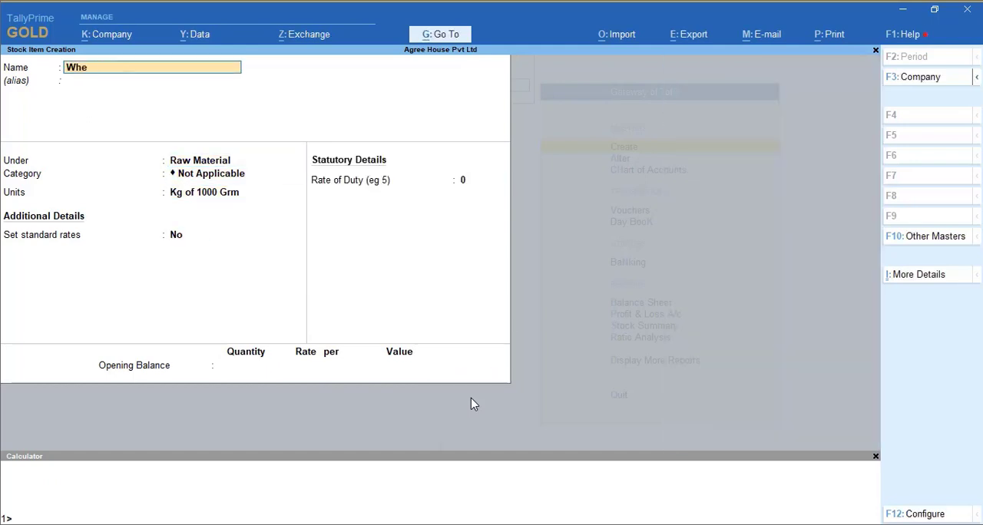
pyautogui.write('at Flour')
pyautogui.press('Return')
pyautogui.hotkey('ctrl', 'a')
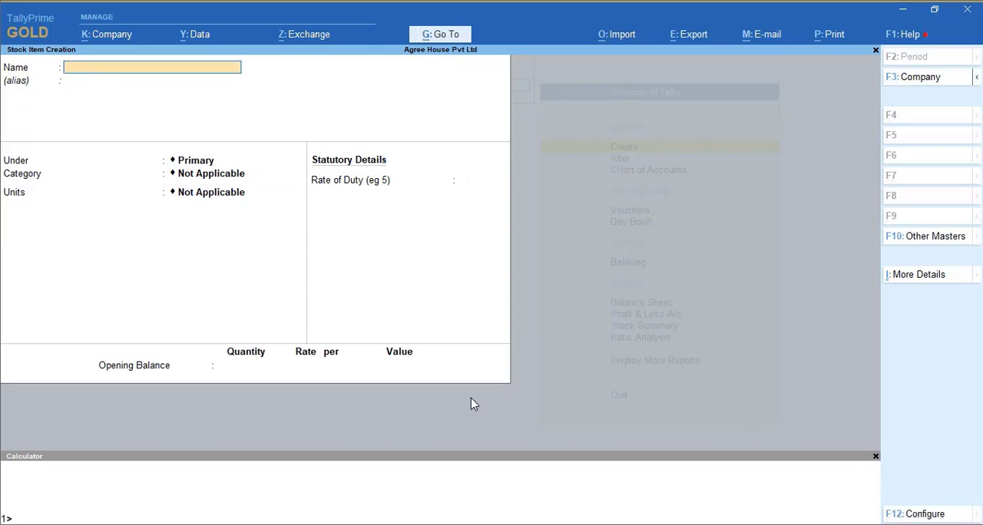
# - Create a stock item named All Purpose Flour under Raw Material, measured in Kg of 1000 Grm
pyautogui.write('All Purpose Flour')
pyautogui.press('Return')
pyautogui.press('Return')
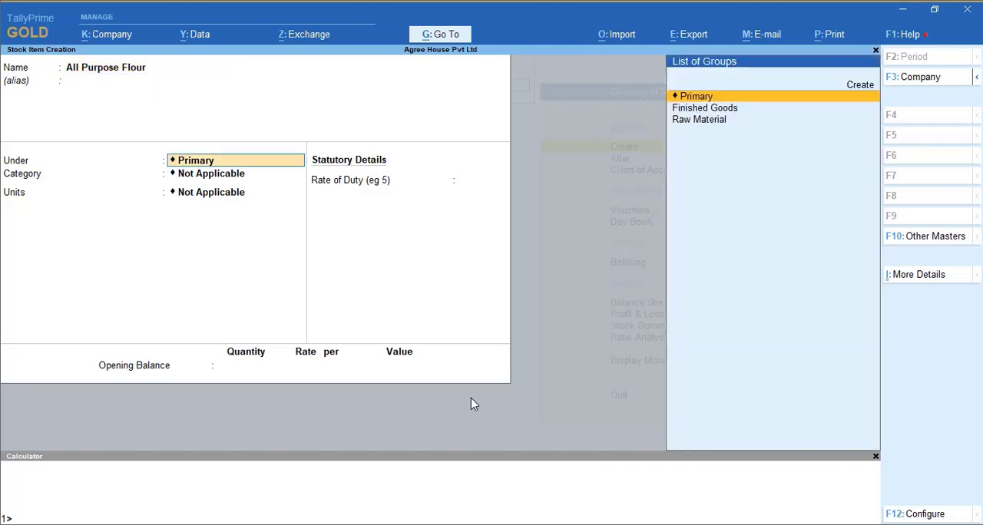
pyautogui.press('Down')
pyautogui.press('Down')
pyautogui.press('Return')
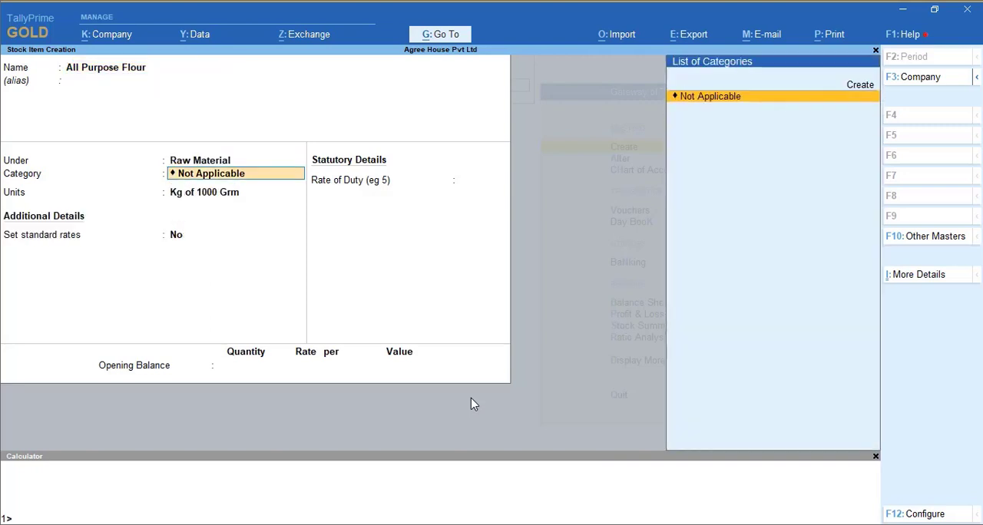
pyautogui.press('Return')
pyautogui.press('Return')
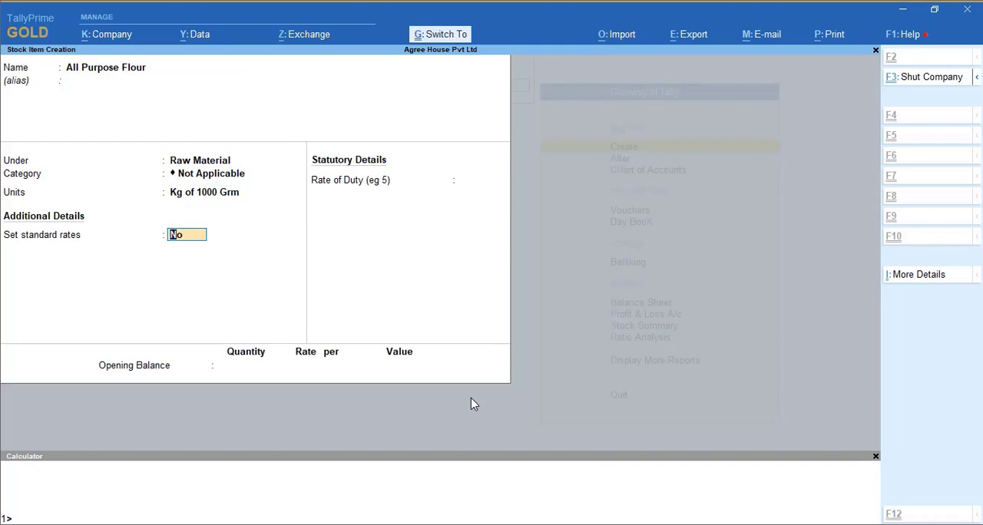
pyautogui.press('Return')
# - Create a stock item named Sugar under Raw Material, measured in Kg of 1000 Grm
pyautogui.write('Sugar')
pyautogui.press('Return')
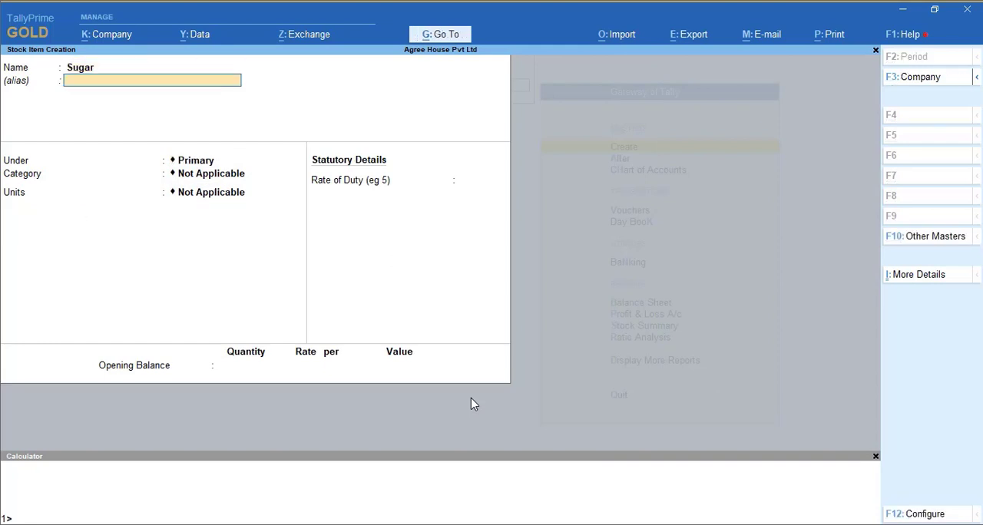
pyautogui.press('Return')
pyautogui.press('Down')
pyautogui.press('Down')
pyautogui.press('Return')
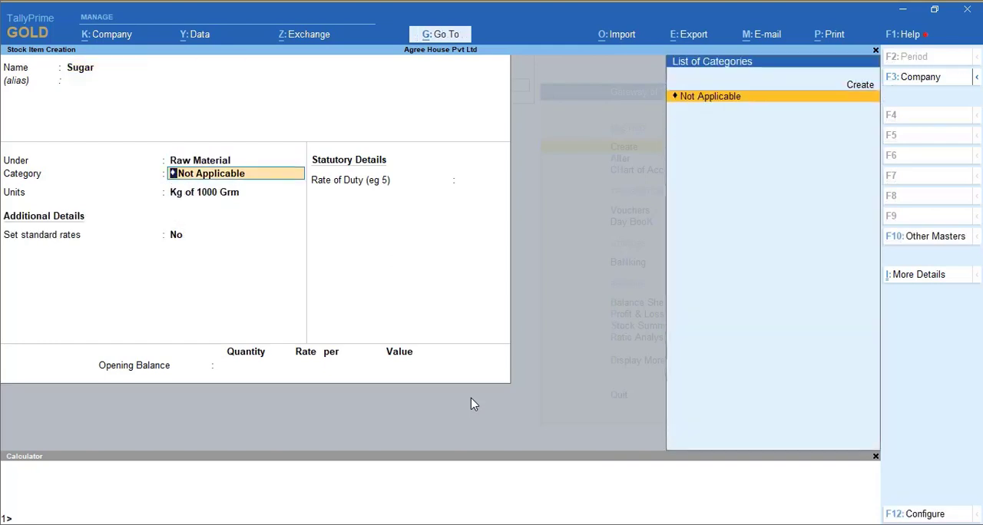
pyautogui.press('Return')
pyautogui.hotkey('ctrl', 'a')
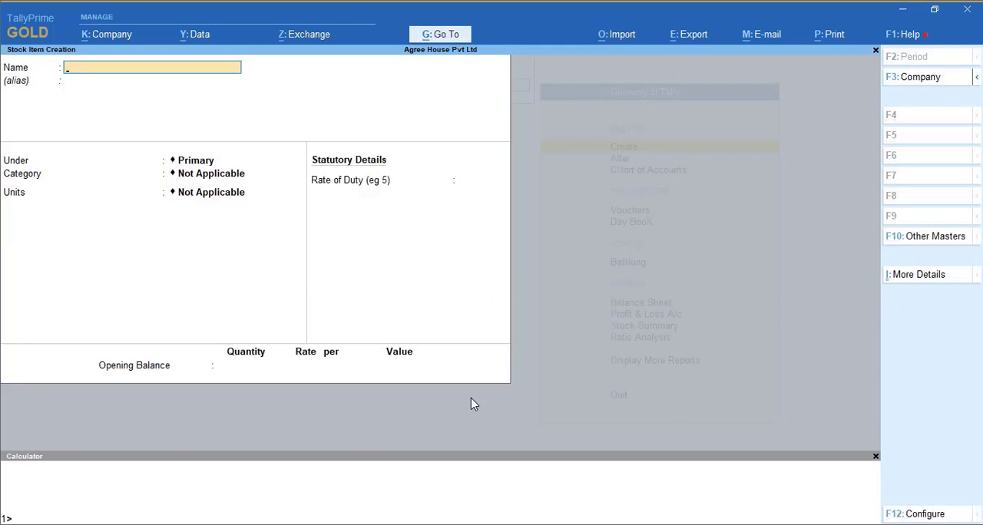
# - Create a stock item named Fat under Raw Material, measured in Kg of 1000 Grm
pyautogui.write('Fat')
pyautogui.press('Return')
pyautogui.press('Return')
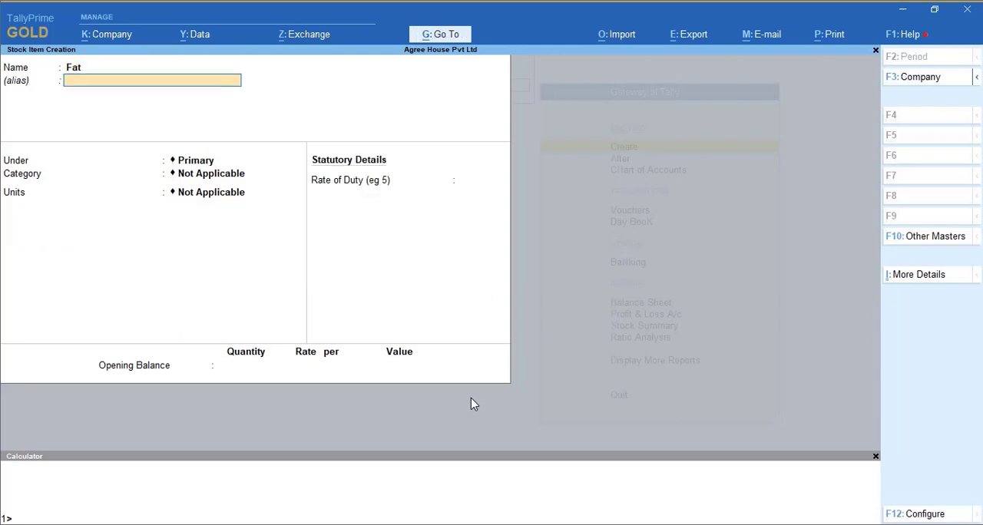
pyautogui.press('Down')
pyautogui.press('Down')
pyautogui.press('Return')
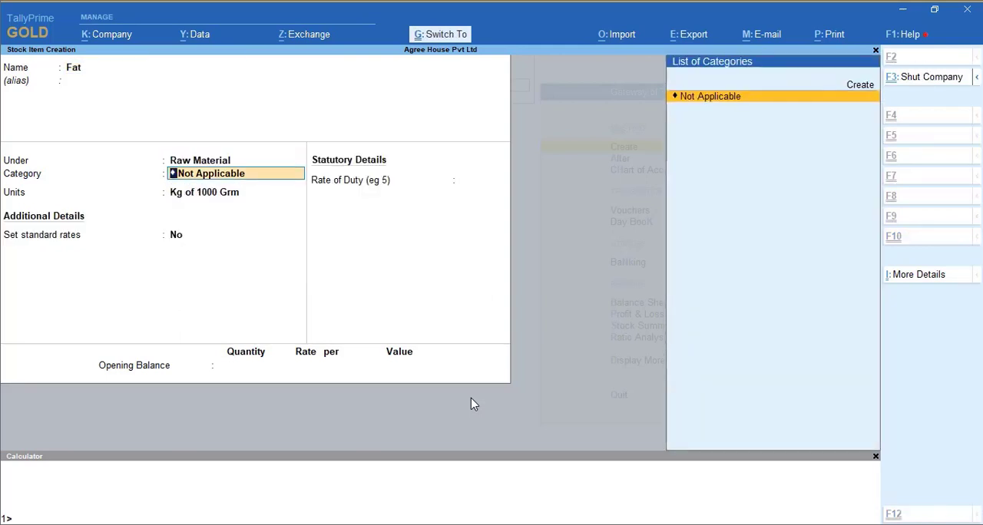
pyautogui.hotkey('ctrl', 'a')
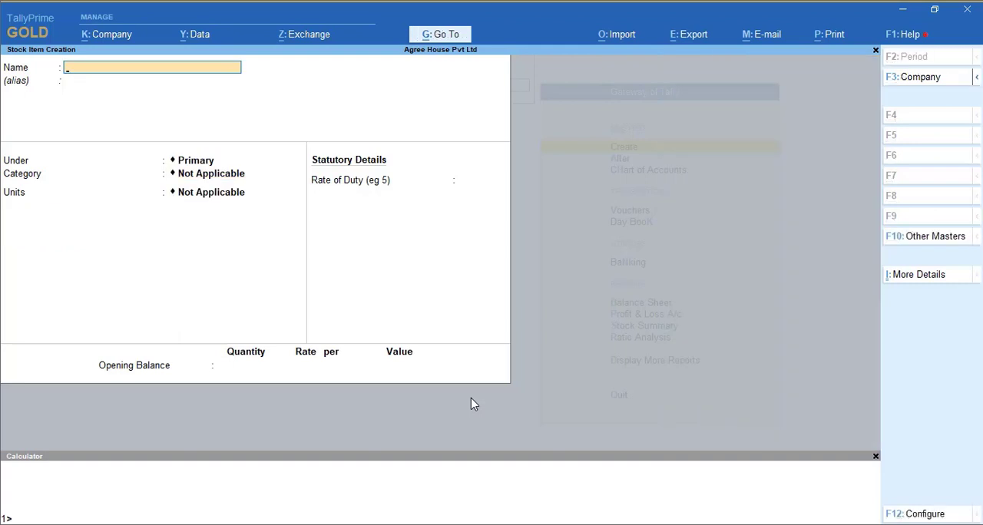
# - Name the new stock item Mineral Water and place it under the Raw Material group
pyautogui.write('Mineral Water')
pyautogui.press('Return')
pyautogui.press('Return')
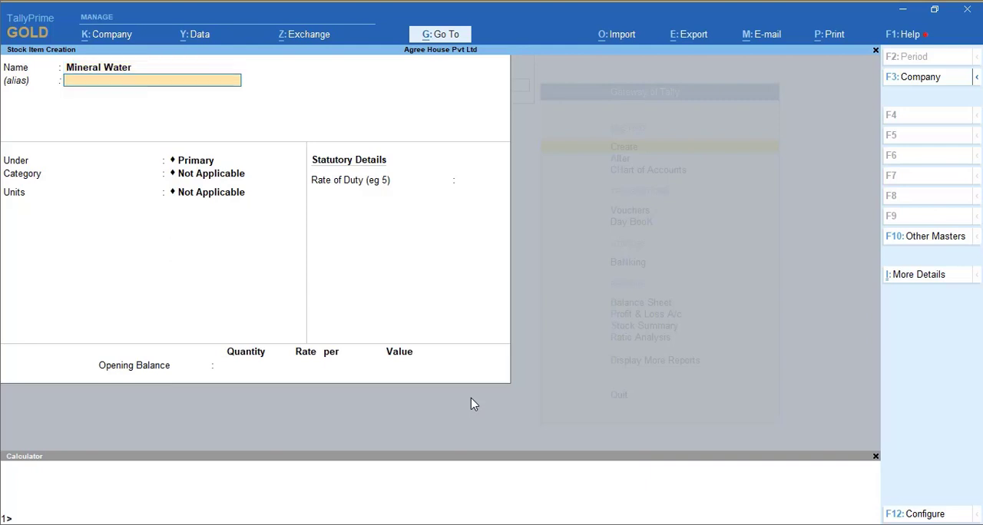
pyautogui.press('Down')
pyautogui.press('Down')
pyautogui.press('Return')
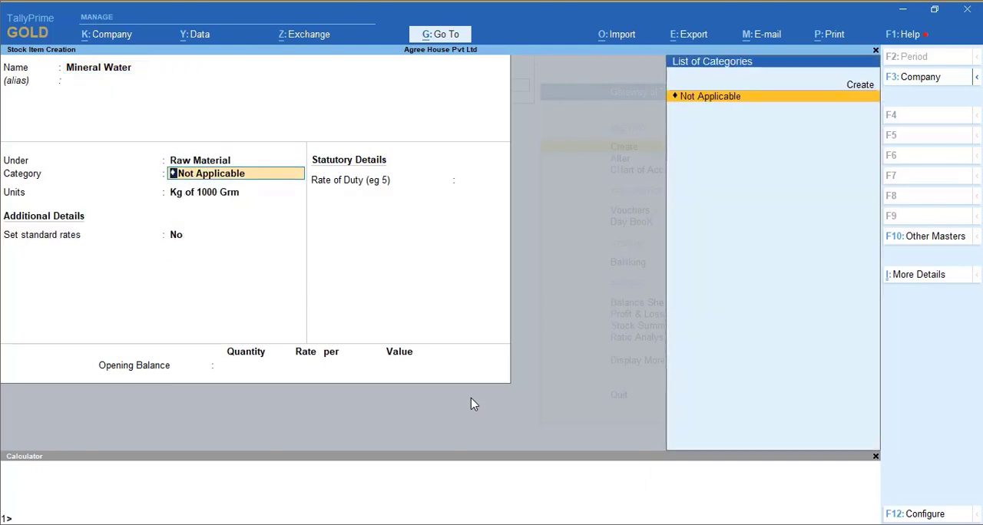
# - Set Mineral Water's units to Ltr of 1000 Ml, with standard rates off and a duty rate of 0, and save the item
pyautogui.press('Return')
pyautogui.press('Down')
pyautogui.press('Down')
pyautogui.press('Down')
pyautogui.press('Up')
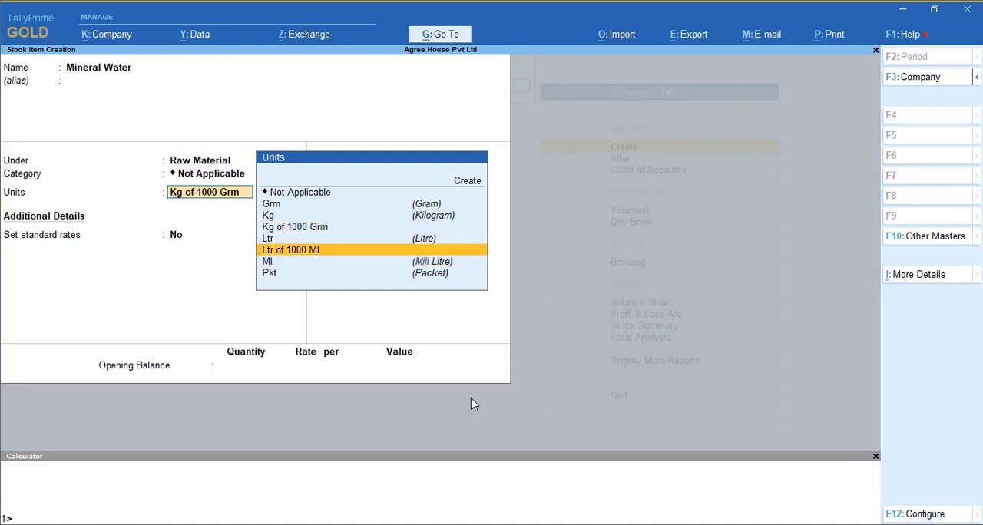
pyautogui.press('Return')
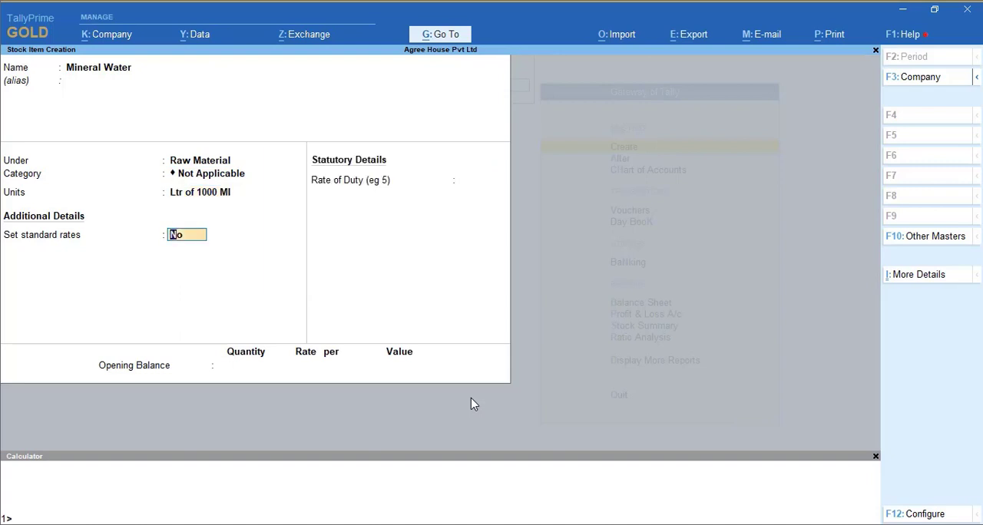
pyautogui.press('Return')
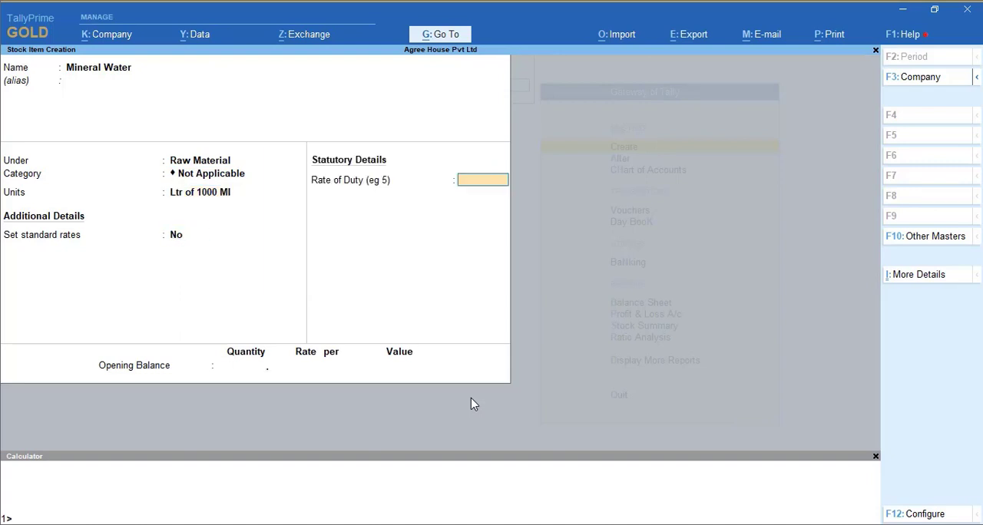
pyautogui.press('Return')
pyautogui.write('Baking P')
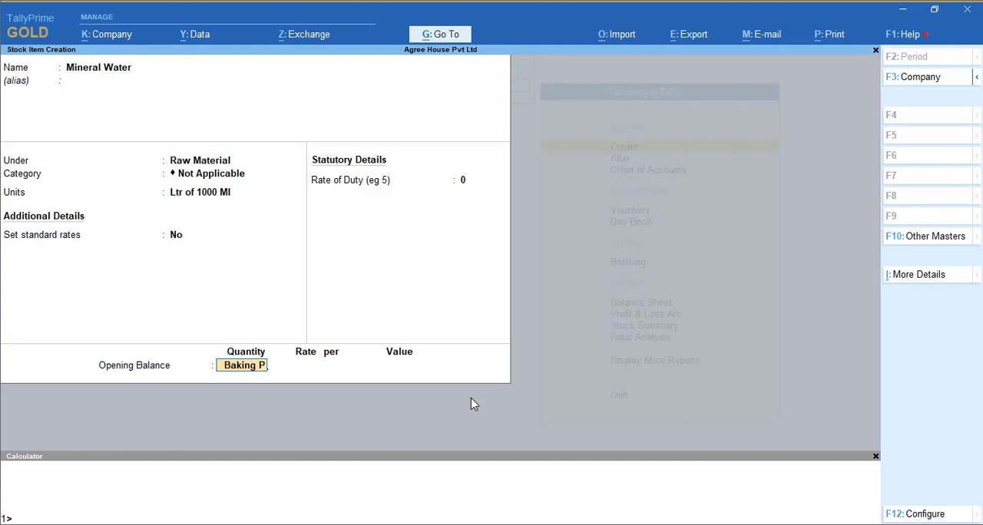
pyautogui.press('BackSpace')
pyautogui.press('BackSpace')
pyautogui.press('BackSpace')
pyautogui.press('BackSpace')
pyautogui.press('BackSpace')
pyautogui.press('BackSpace')
pyautogui.press('BackSpace')
pyautogui.press('BackSpace')
pyautogui.press('BackSpace')
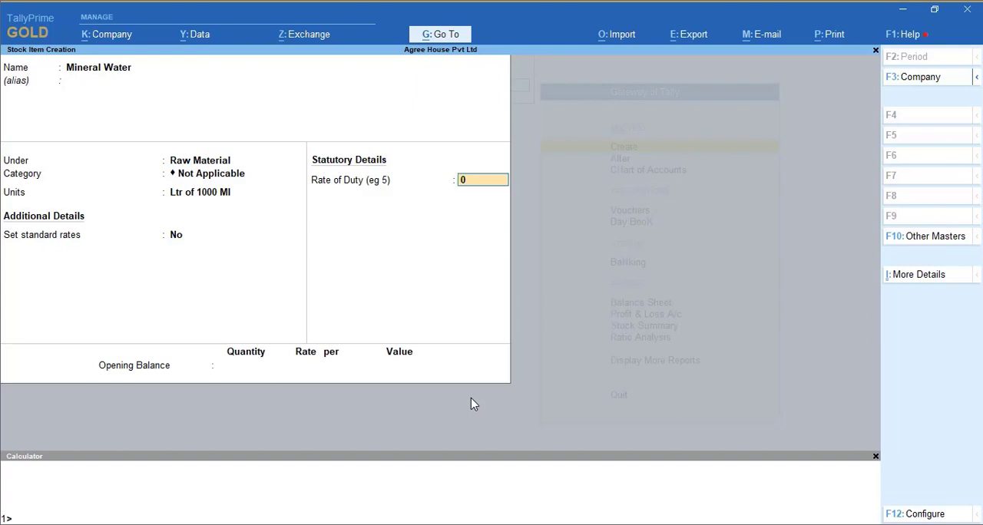
pyautogui.press('Return')
pyautogui.hotkey('ctrl', 'a')
# - Name the new stock item Baking Powder and place it under the Raw Material group
pyautogui.write('Ba')
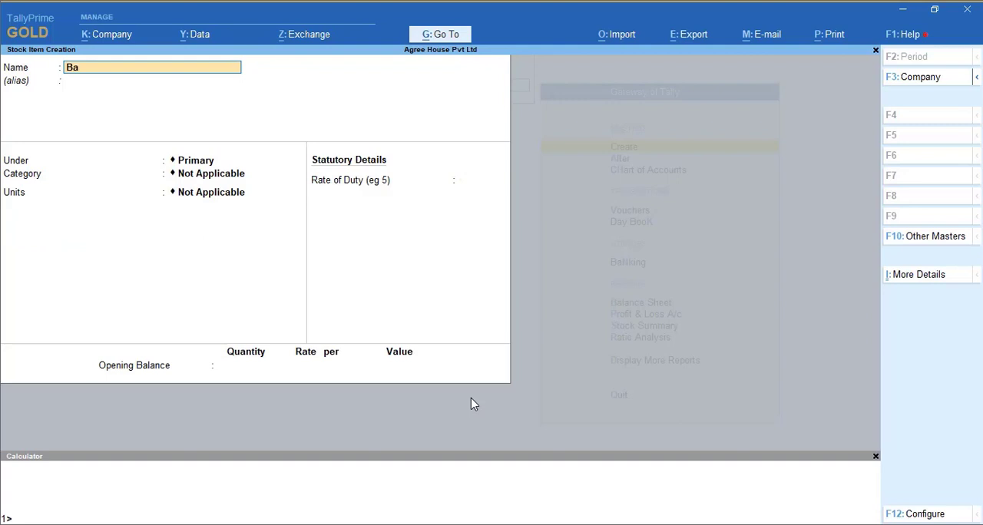
pyautogui.write('king Powder')
pyautogui.press('Return')
pyautogui.press('Return')
pyautogui.press('Down')
pyautogui.press('Down')
# - Set Baking Powder's units to Kg of 1000 Grm and save the item
pyautogui.press('Return')
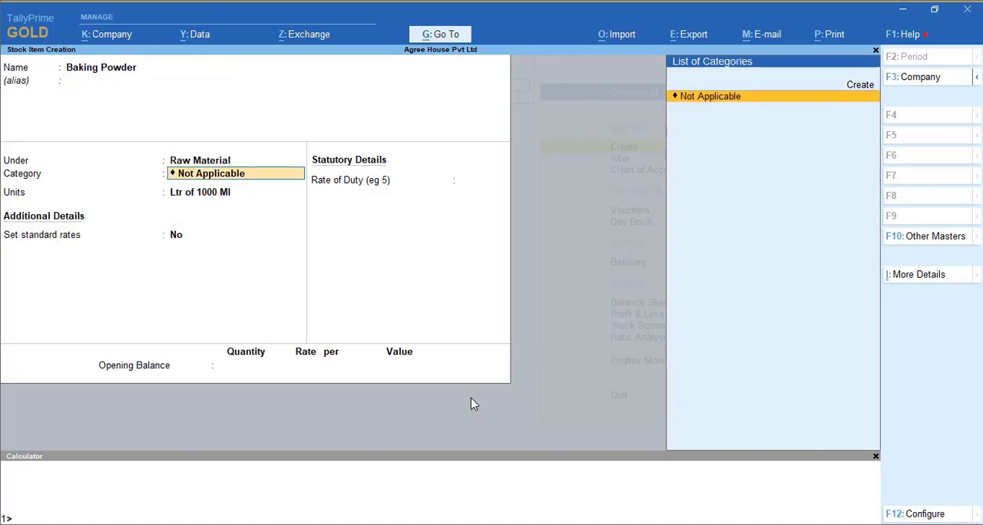
pyautogui.press('ctrl')
pyautogui.press('Return')
pyautogui.press('Up')
pyautogui.press('Up')
pyautogui.press('Return')
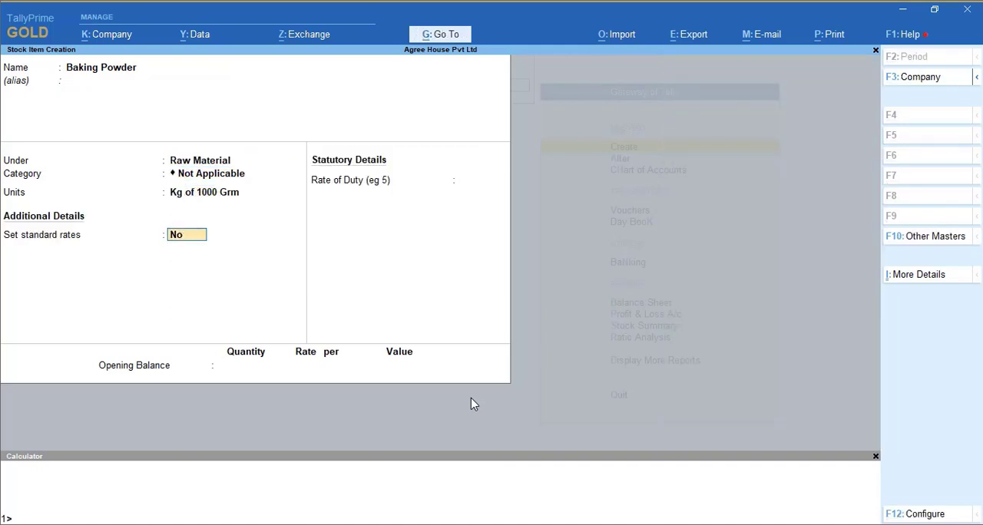
pyautogui.hotkey('ctrl', 'a')
# - Create a stock item named Choco Chips under Raw Material, measured in Kg of 1000 Grm
pyautogui.write('C')
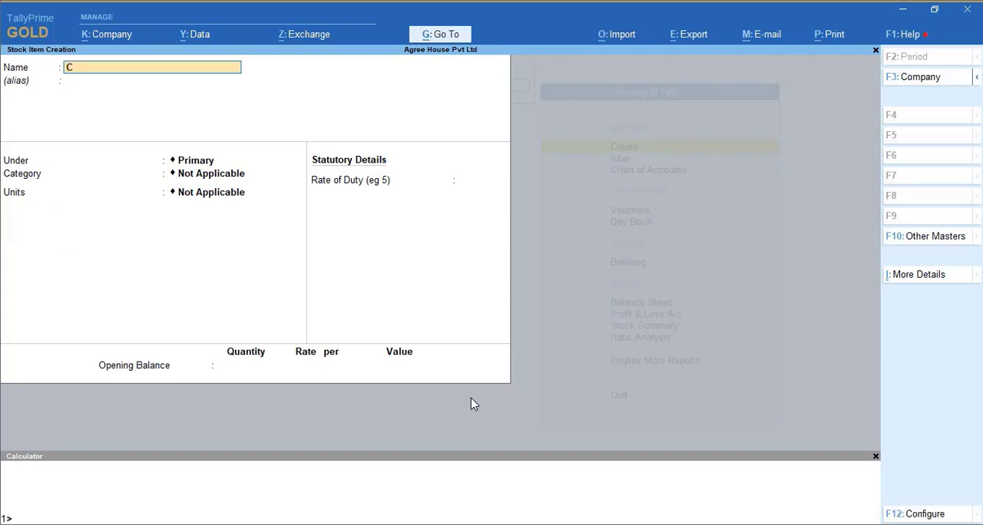
pyautogui.write('hoco Chips')
pyautogui.press('Return')
pyautogui.press('Return')
pyautogui.press('Down')
pyautogui.press('Down')
pyautogui.press('Return')
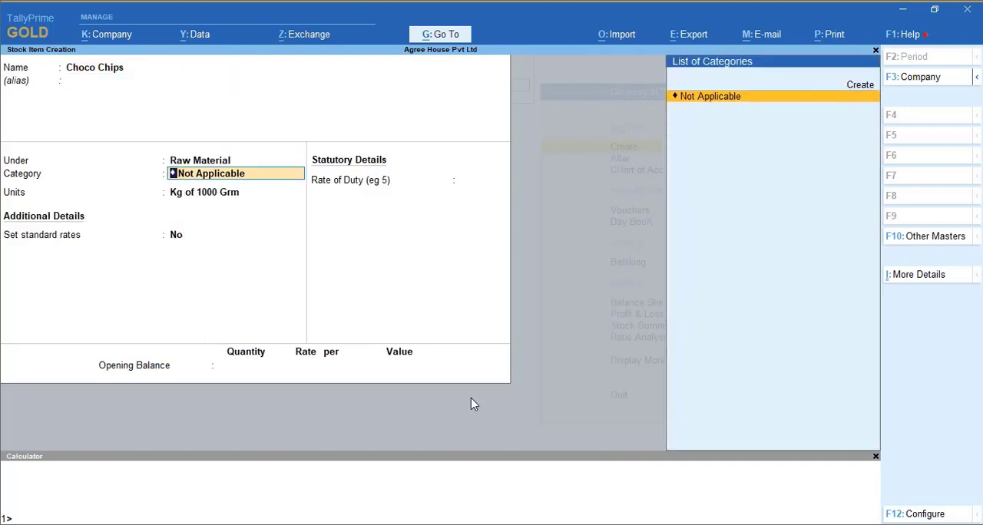
pyautogui.press('Return')
pyautogui.hotkey('ctrl', 'a')
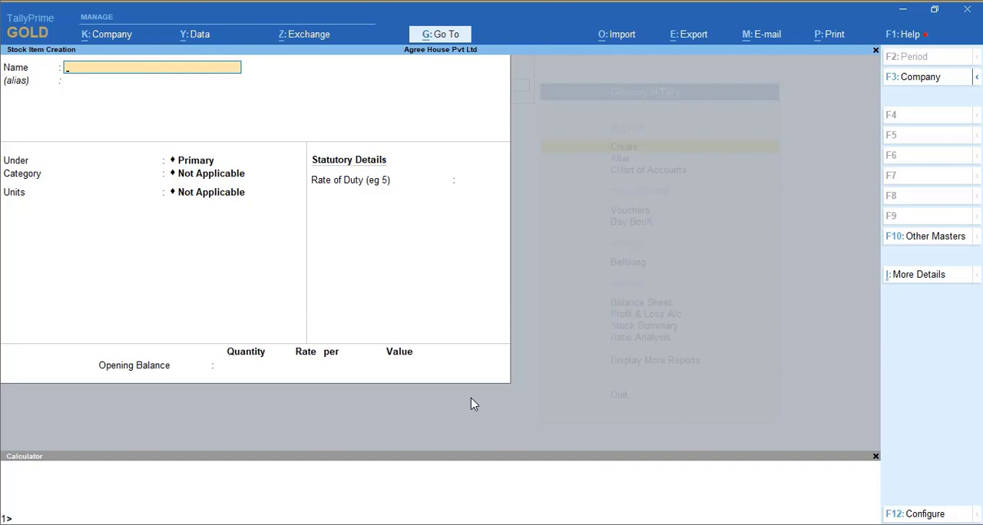
# - Name the new stock item Yummy Glucose Biscuits and place it under the Finished Goods group
pyautogui.write('Yummy Glucose Bis')
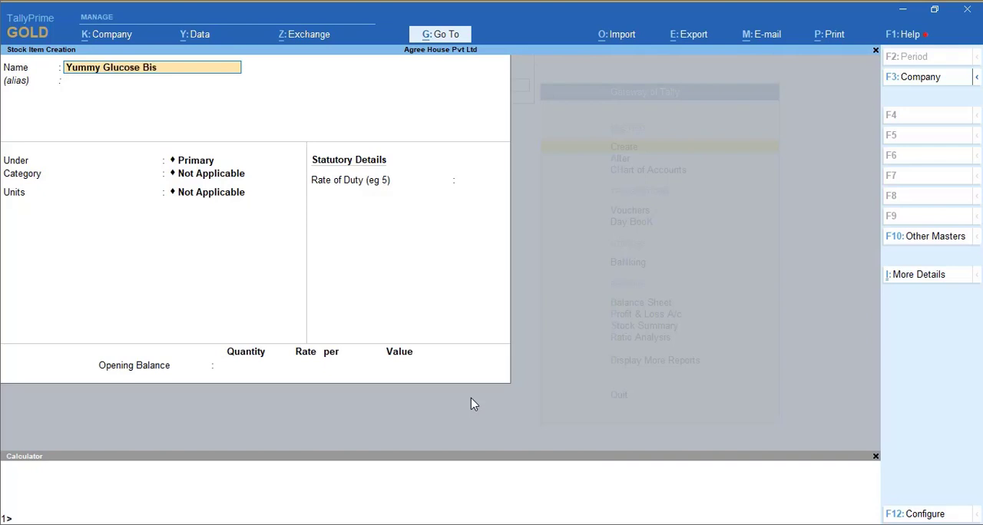
pyautogui.write('cuits')
pyautogui.press('Return')
pyautogui.press('Return')
pyautogui.press('Down')
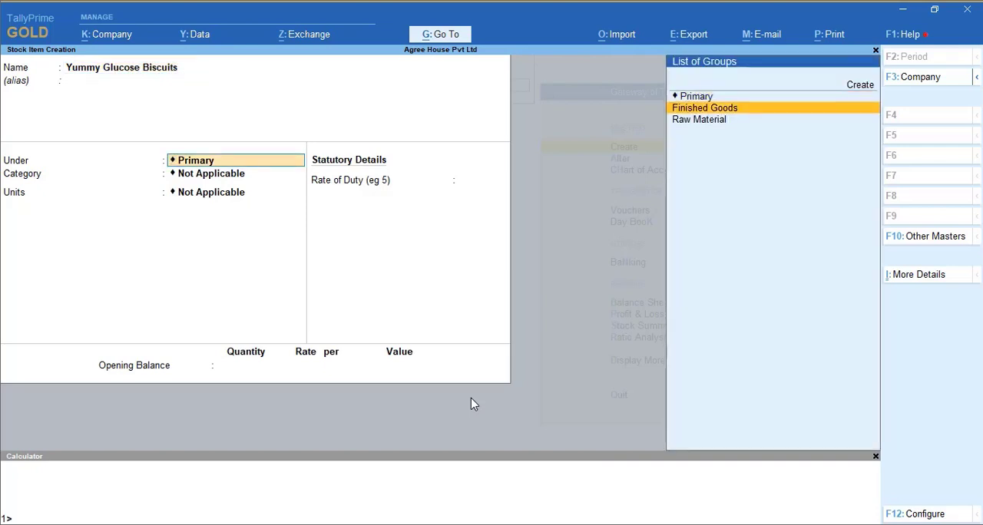
pyautogui.press('Return')
pyautogui.press('Return')
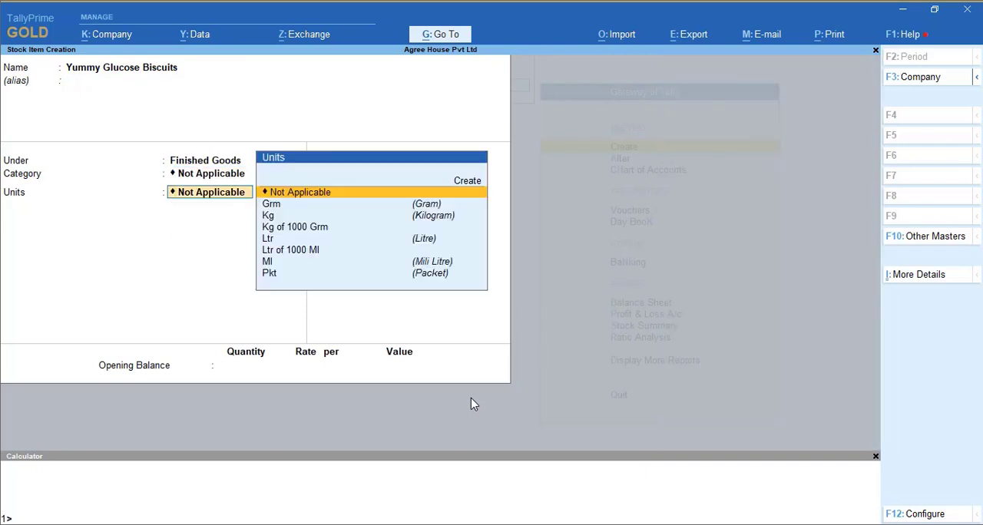
# - Set the biscuit item's units to Pkt, leaving the category not applicable and standard rates off
pyautogui.press('Down')
pyautogui.press('Down')
pyautogui.press('Down')
pyautogui.press('Down')
pyautogui.press('Down')
pyautogui.press('Down')
pyautogui.press('Down')
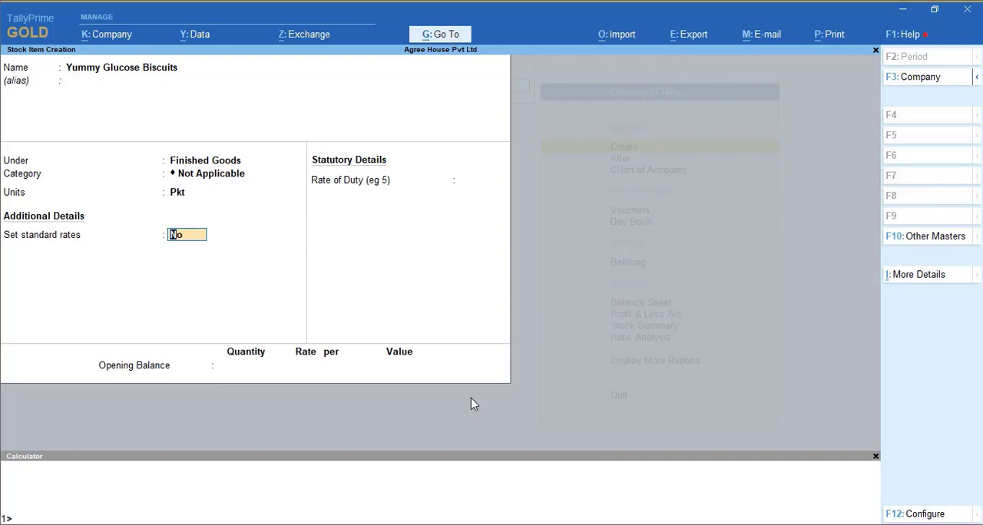
pyautogui.press('Return')
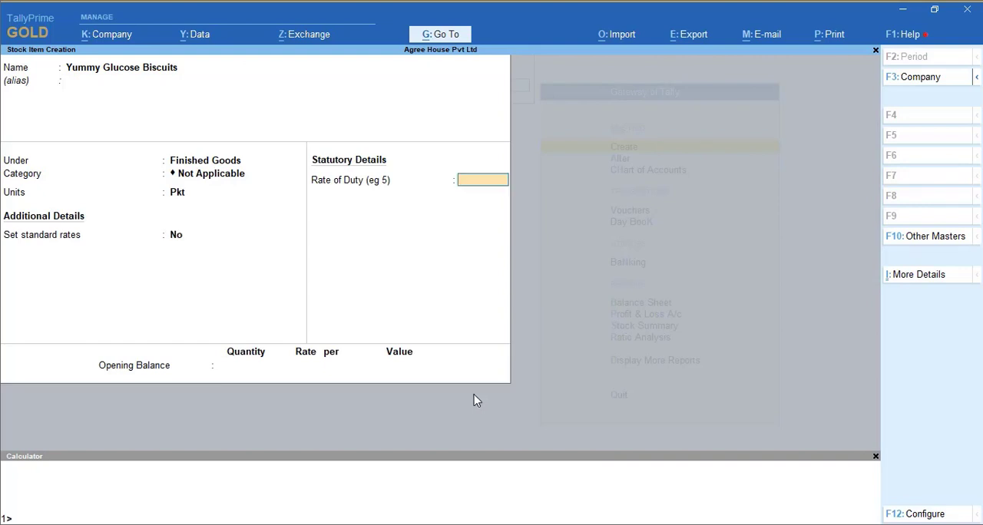
# - Show the full list of additional stock item details and open the Components list (BoM) for Yummy Glucose Biscuits
pyautogui.click(914, 281)
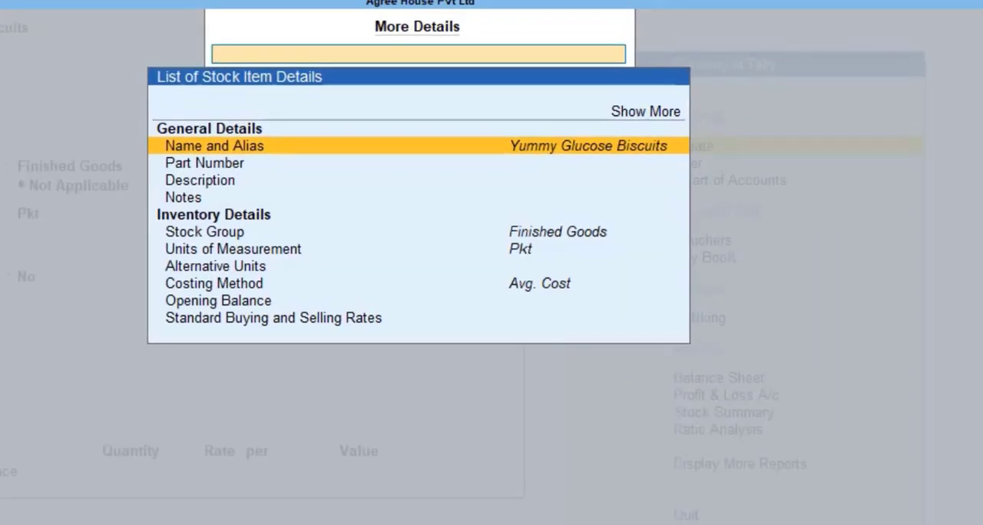
pyautogui.press('Down')
pyautogui.press('Down')
pyautogui.press('Down')
pyautogui.press('Down')
pyautogui.press('Down')
pyautogui.press('Down')
pyautogui.press('Down')
pyautogui.press('Down')
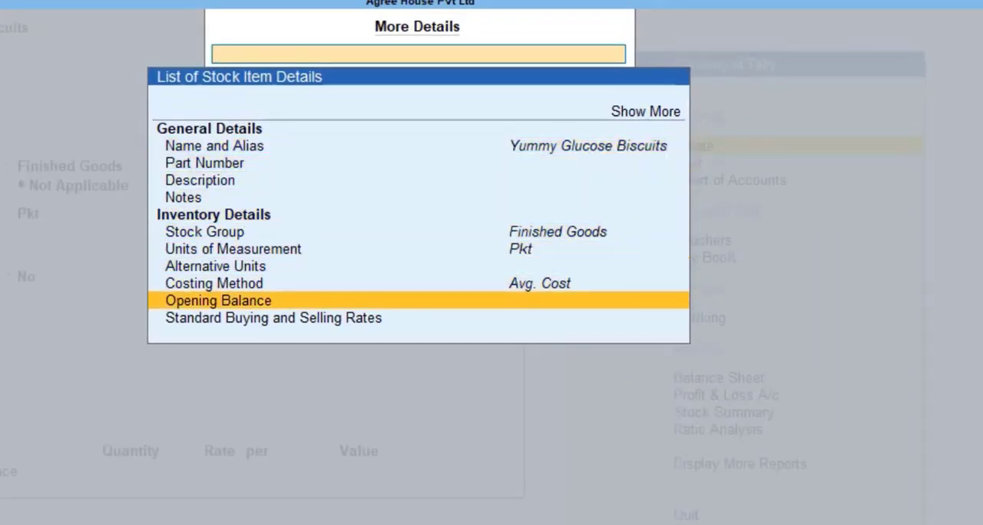
pyautogui.press('Down')
pyautogui.press('Up')
pyautogui.press('Up')
pyautogui.press('Up')
pyautogui.press('Up')
pyautogui.press('Up')
pyautogui.press('Up')
pyautogui.press('Up')
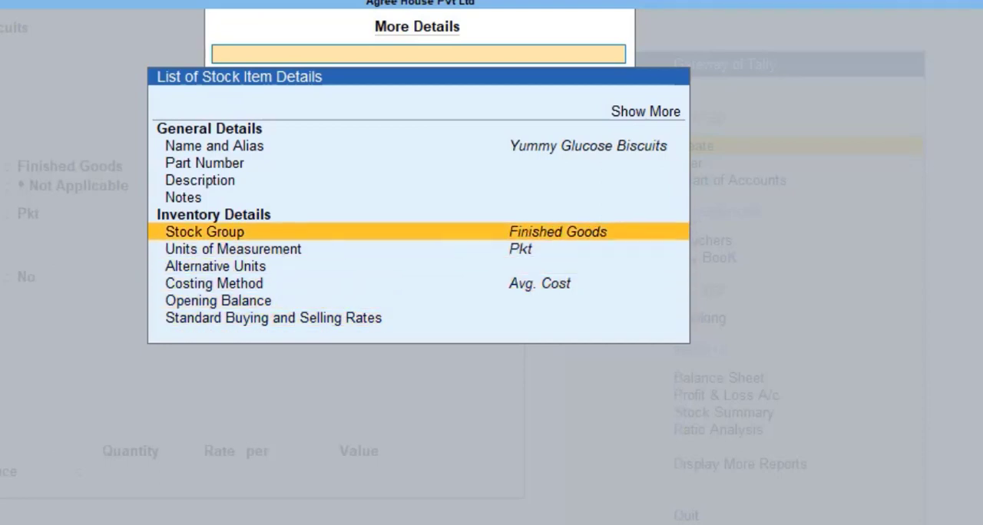
pyautogui.click(643, 112)
pyautogui.click(635, 115)
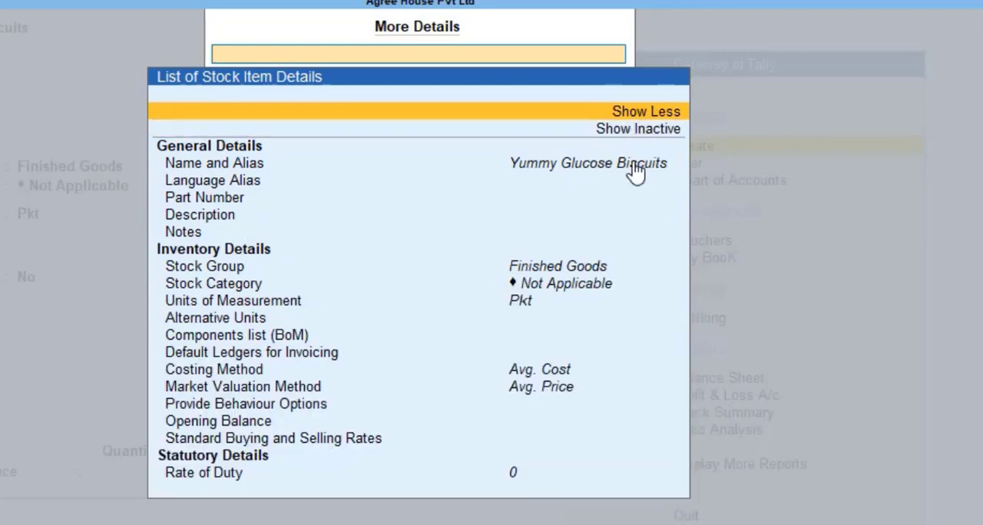
pyautogui.press('Down')
pyautogui.press('Down')
pyautogui.press('Down')
pyautogui.press('Down')
pyautogui.press('Down')
pyautogui.press('Down')
pyautogui.press('Down')
pyautogui.press('Down')
pyautogui.press('Down')
pyautogui.press('Down')
pyautogui.press('Down')
pyautogui.press('Down')
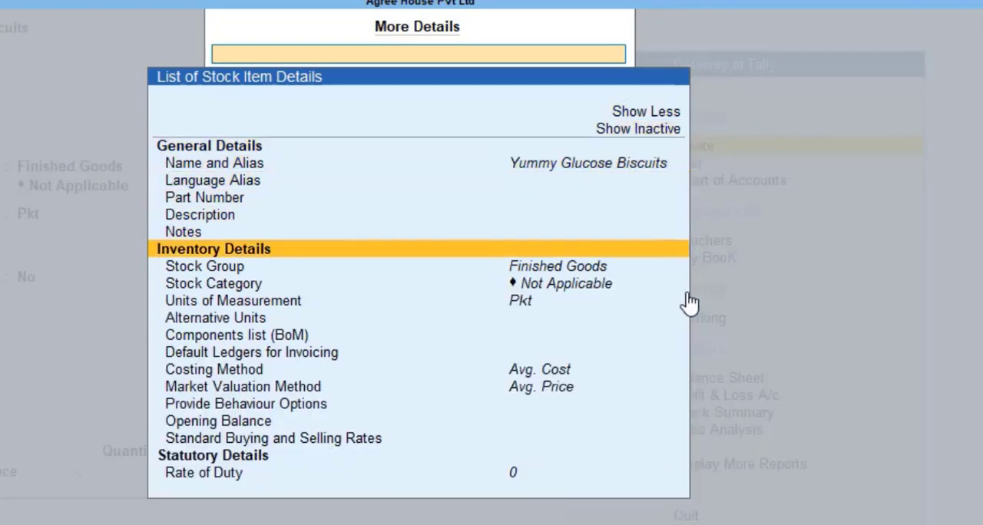
pyautogui.press('Return')
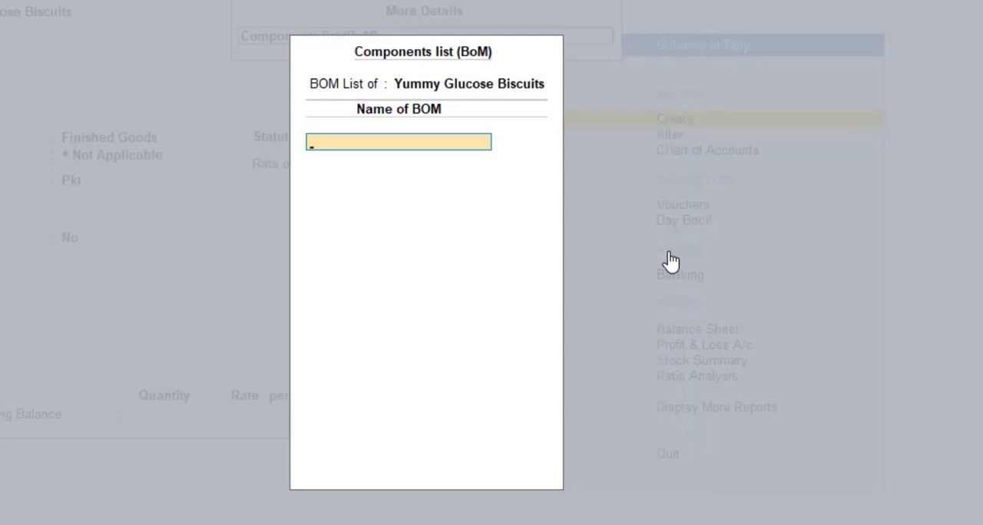
# - Name the bill of materials Yummy Glucose Biscuits and set its unit of manufacture to 1 Pkt
pyautogui.write('Yummy Glucose Bis')
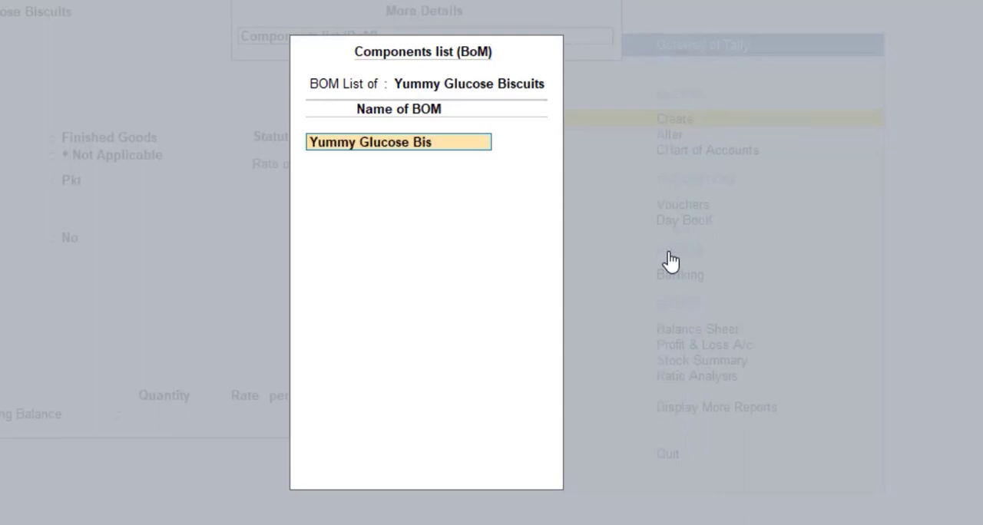
pyautogui.write('cuits')
pyautogui.press('Return')
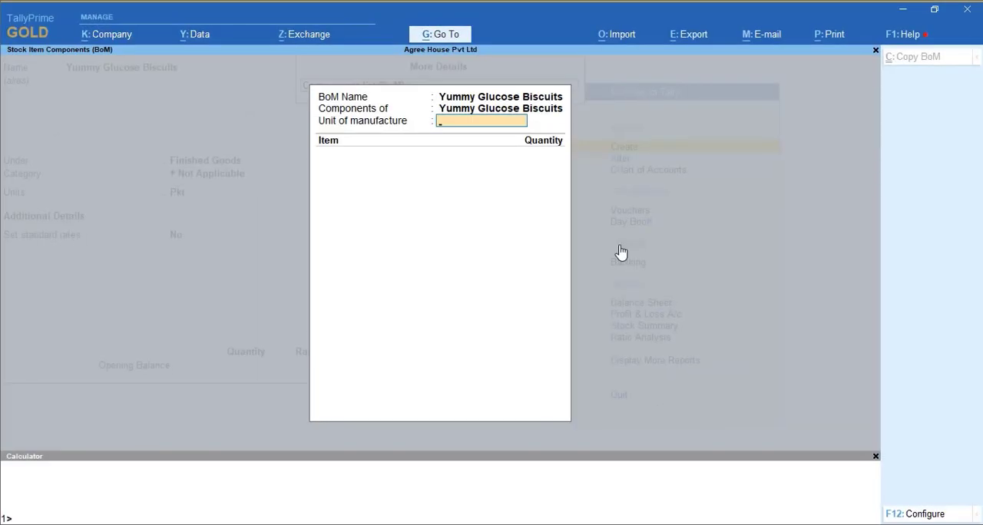
pyautogui.write('1')
pyautogui.press('Return')
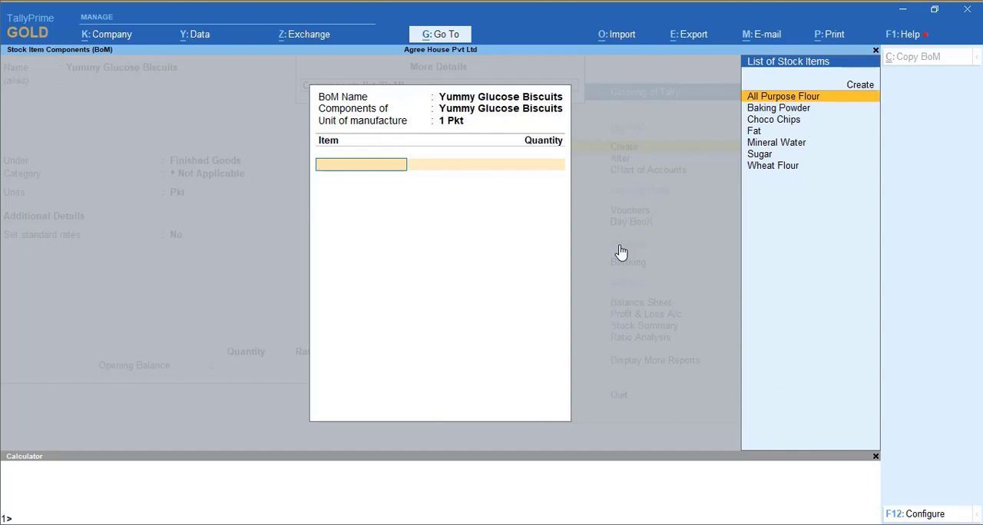
# - Add Wheat Flour to the bill of materials with a quantity of 750 grm
pyautogui.press('Down')
pyautogui.press('Down')
pyautogui.press('Down')
pyautogui.press('Down')
pyautogui.press('Down')
pyautogui.press('Down')
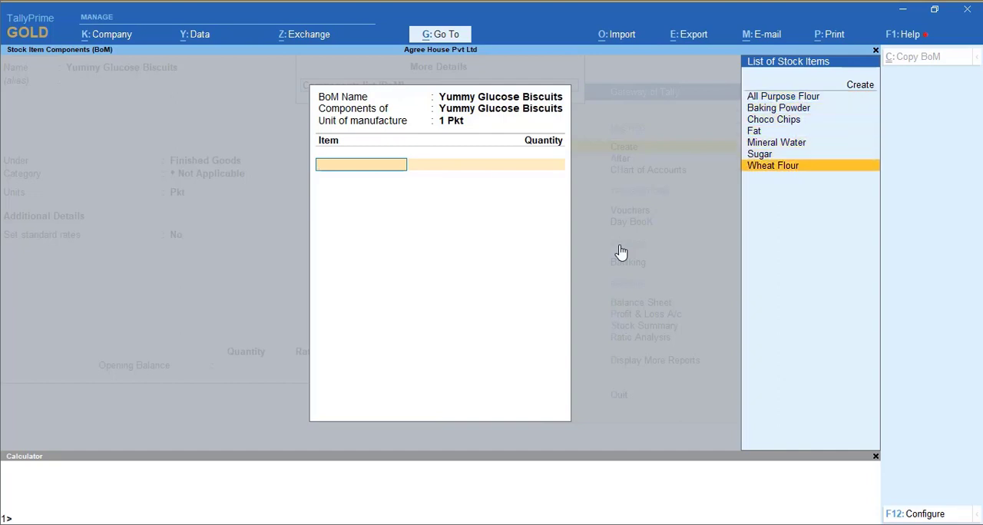
pyautogui.press('Return')
pyautogui.write('750')
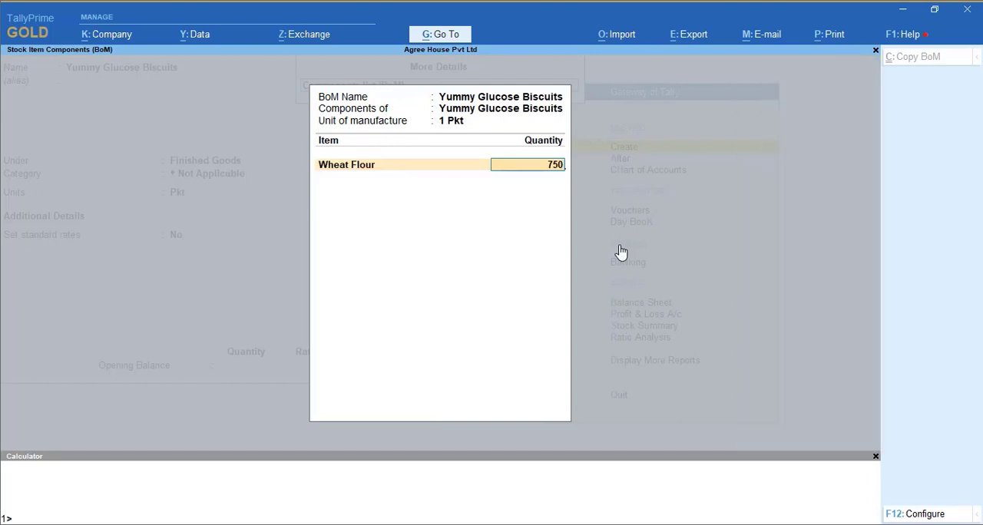
pyautogui.write(' grm')
pyautogui.press('Return')
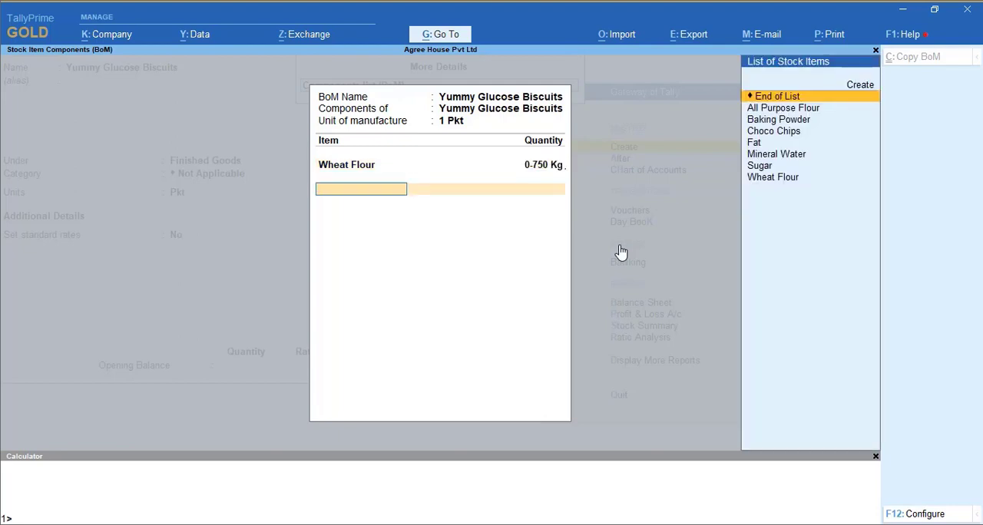
# - Add Sugar to the biscuit's bill of materials with a quantity of 140 grm
pyautogui.write('Sug')
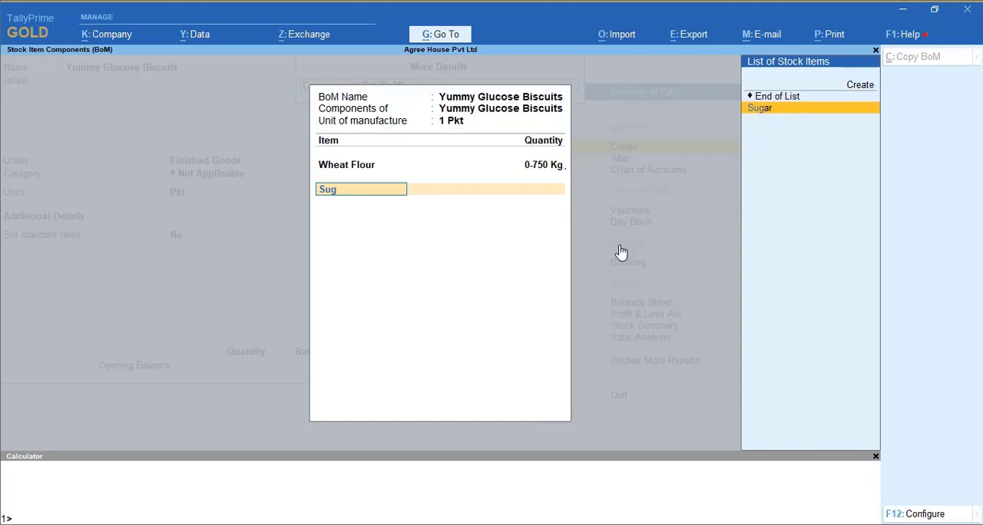
pyautogui.press('Return')
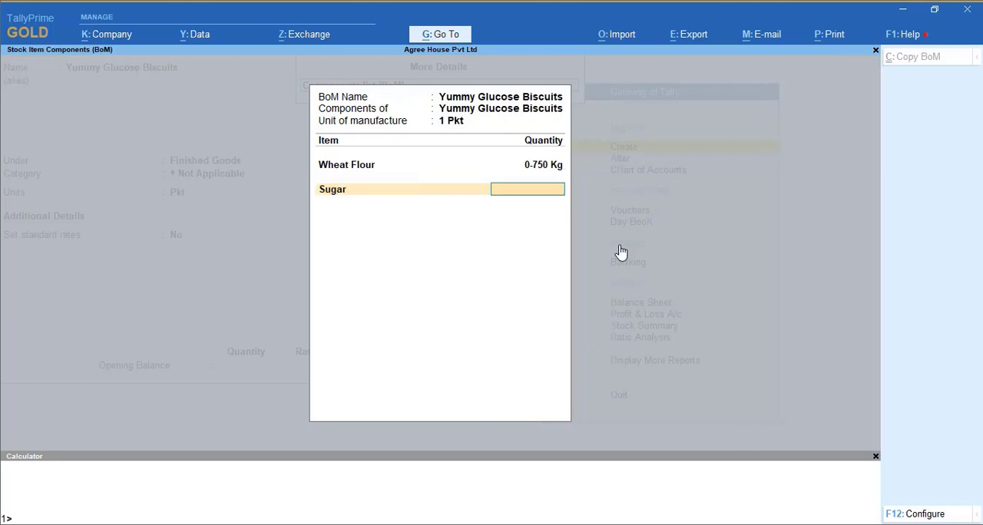
pyautogui.write('140 grm')
pyautogui.press('Return')
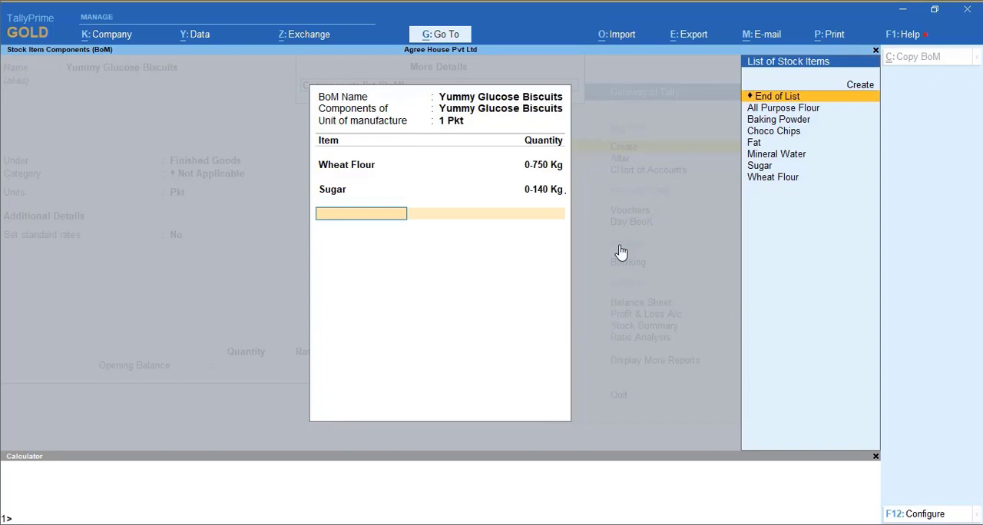
# - Add Fat to the biscuit's bill of materials with a quantity of 50 grm
pyautogui.write('Fat')
pyautogui.press('Return')
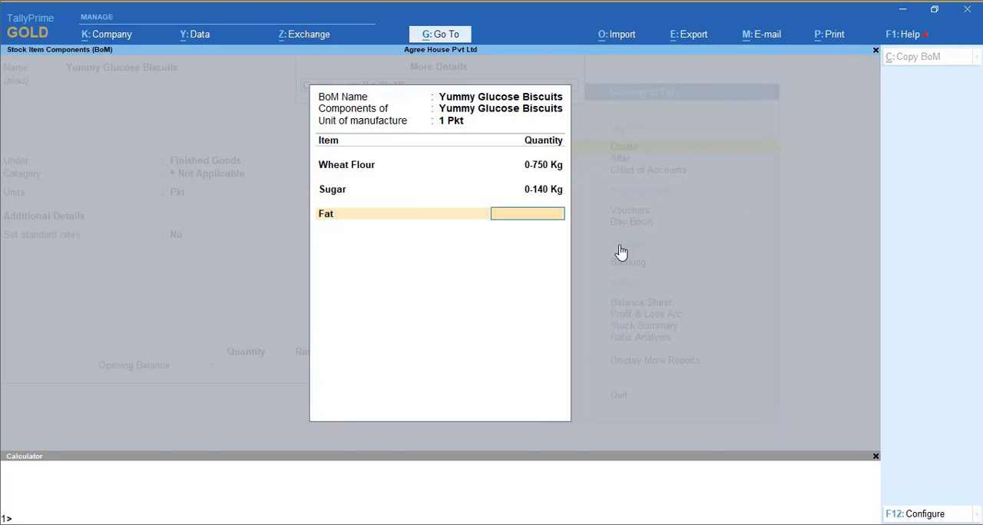
pyautogui.write('50 grm')
pyautogui.press('Return')
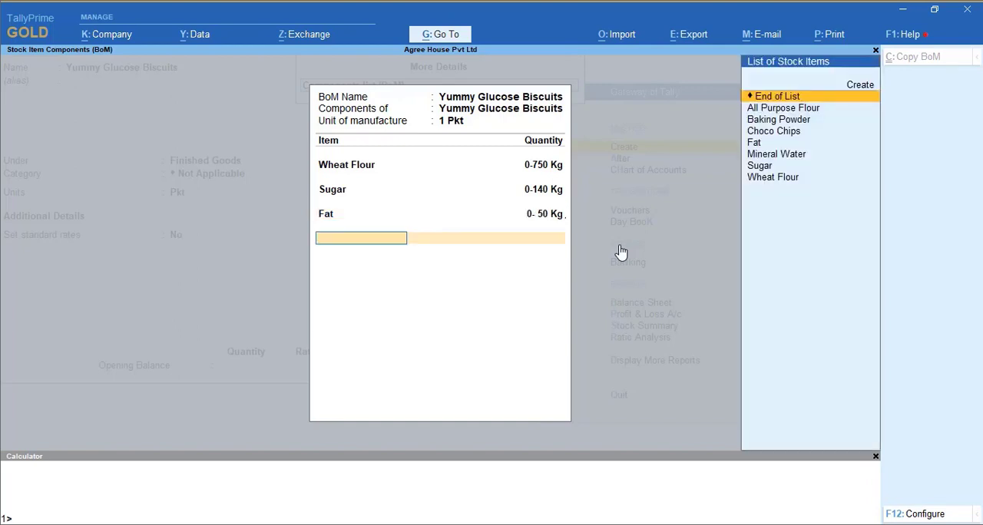
# - Add Mineral Water to the biscuit's bill of materials with a quantity of 1 Ltr
pyautogui.write('Min')
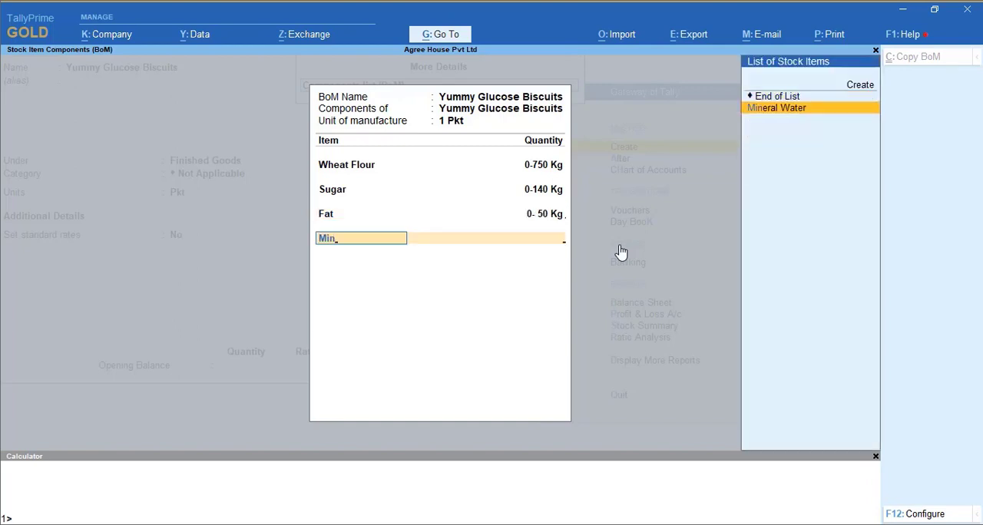
pyautogui.press('Return')
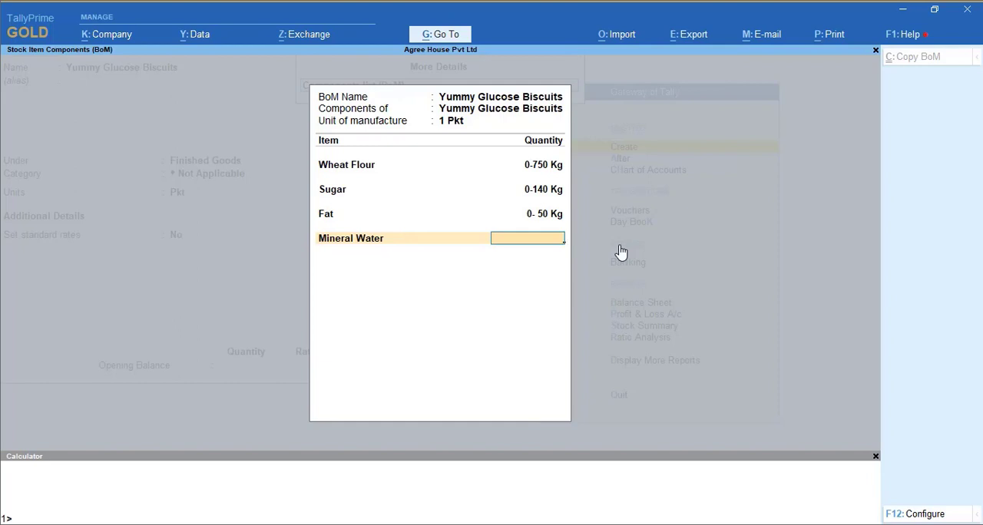
pyautogui.write('1')
pyautogui.press('Return')
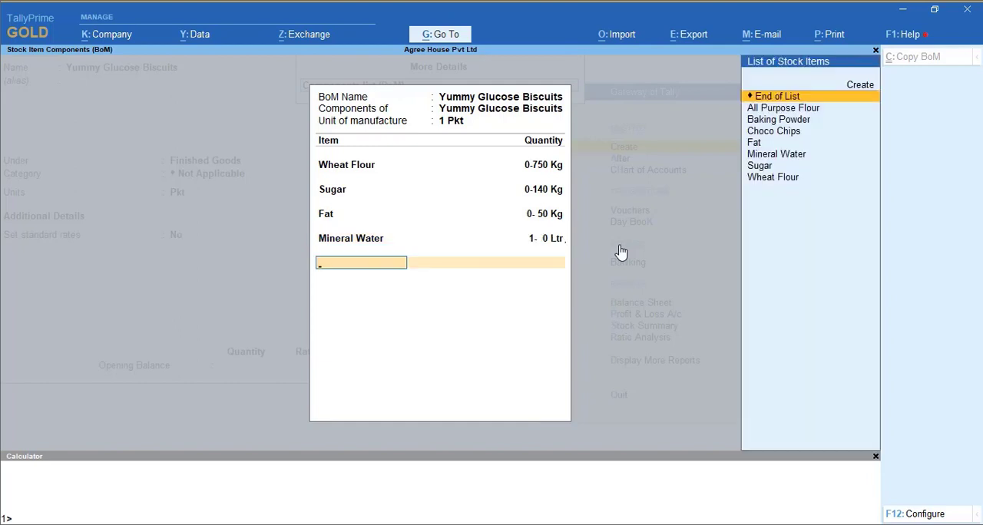
# - Add Baking Powder to the biscuit's bill of materials with a quantity of 150 grm
pyautogui.write('Bak')
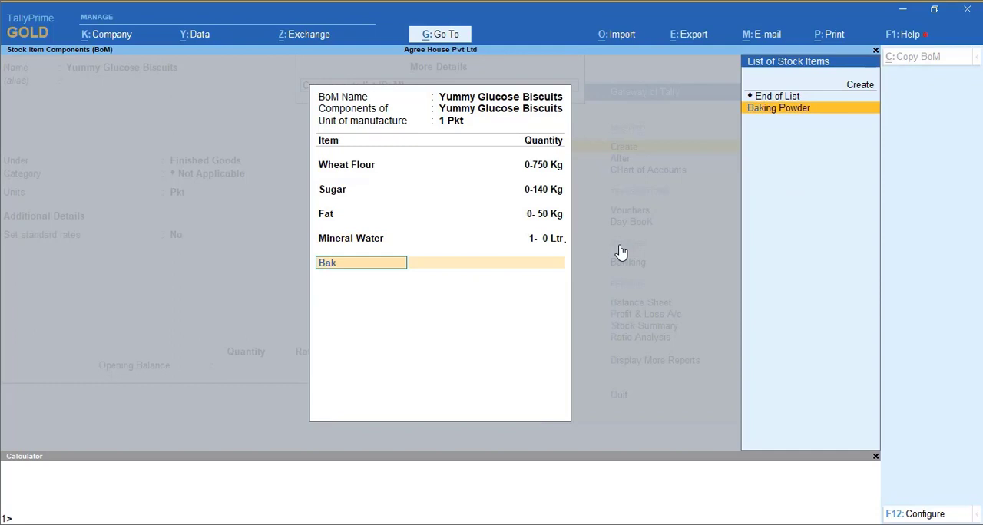
pyautogui.press('Return')
pyautogui.write('15')
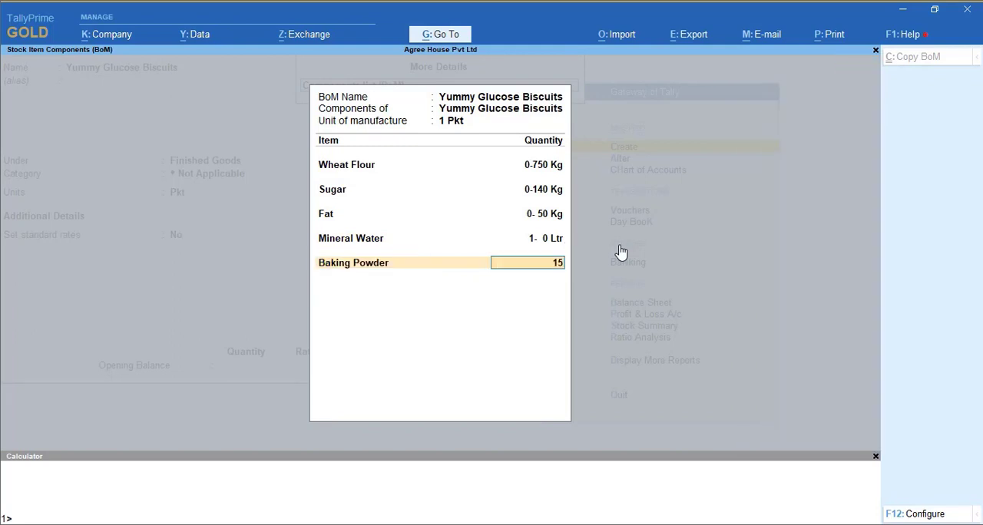
pyautogui.write('0 grm')
pyautogui.press('Return')
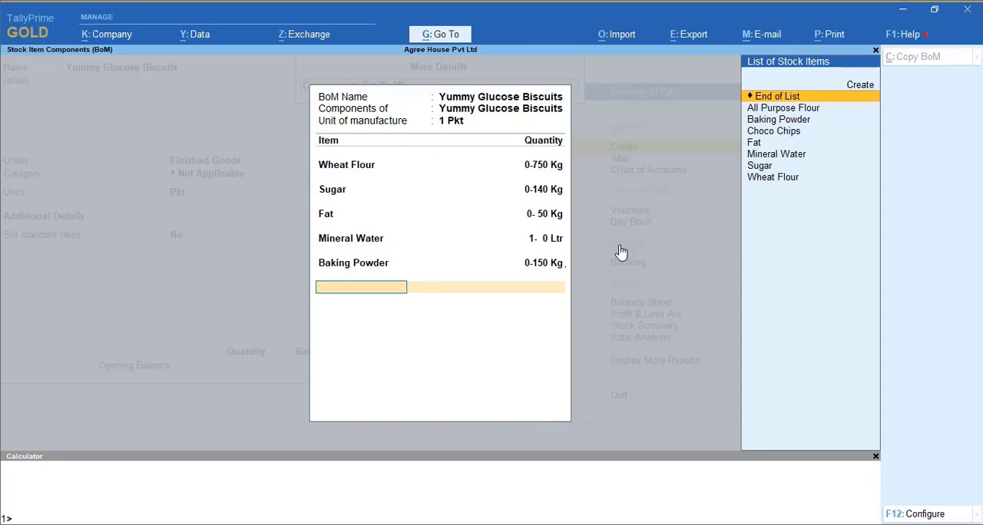
# - Finish the bill of materials and save Yummy Glucose Biscuits without a duty rate or opening balance, returning to the Gateway of Tally
pyautogui.press('Return')
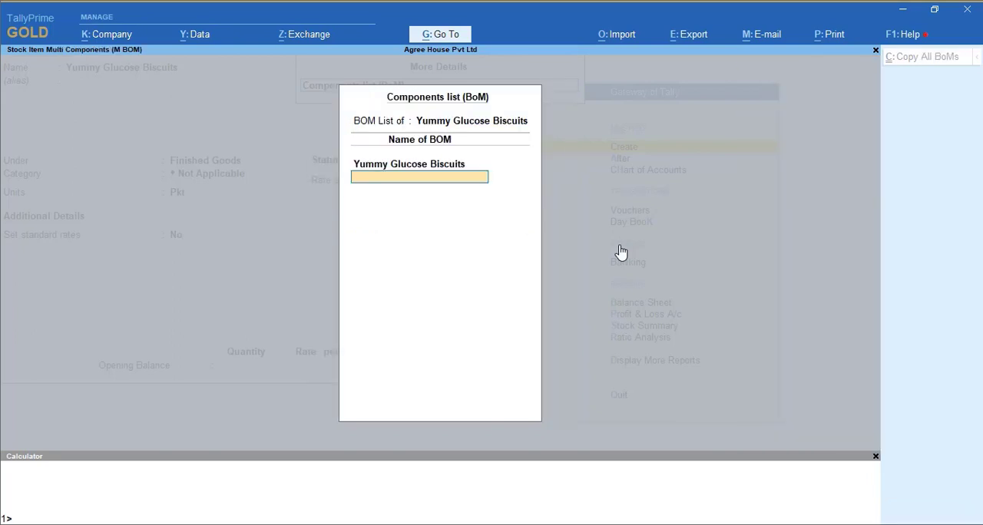
pyautogui.press('Return')
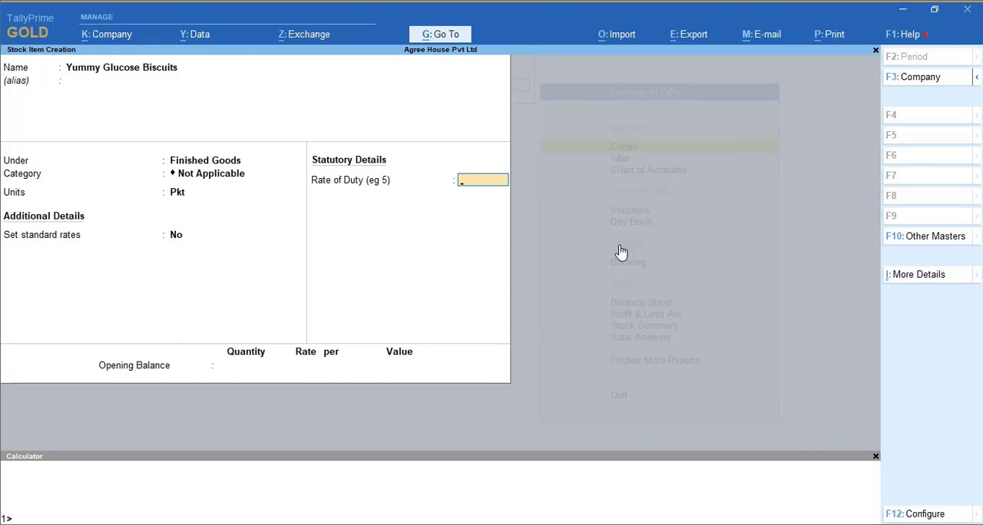
pyautogui.press('Return')
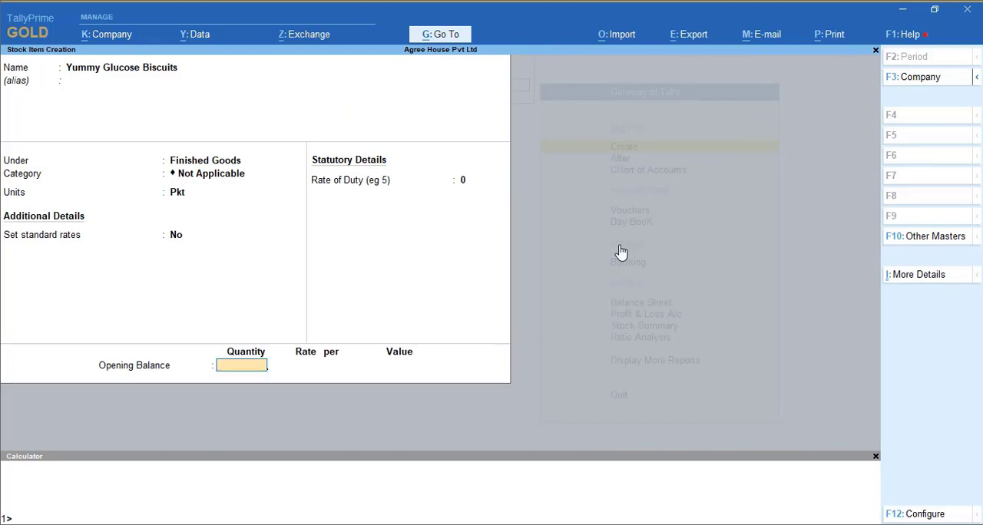
pyautogui.press('Return')
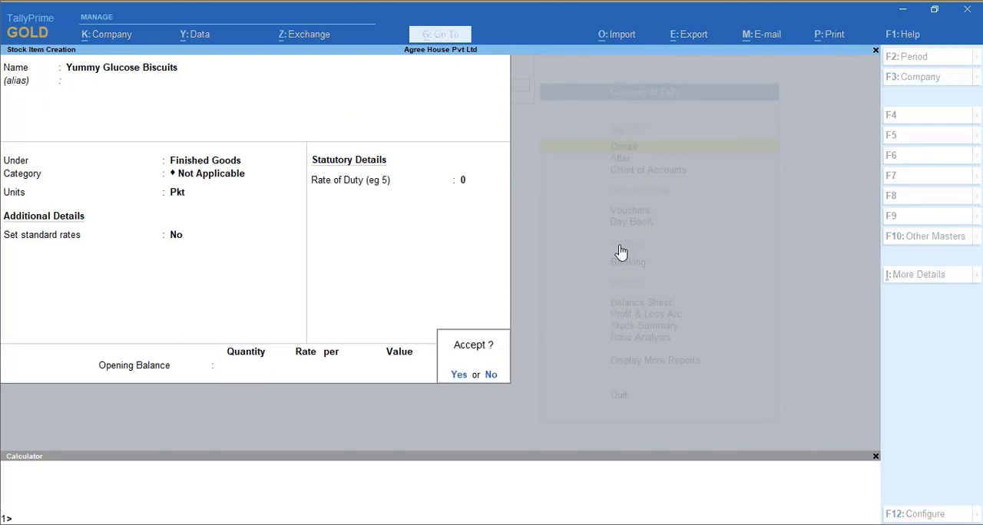
pyautogui.press('Return')
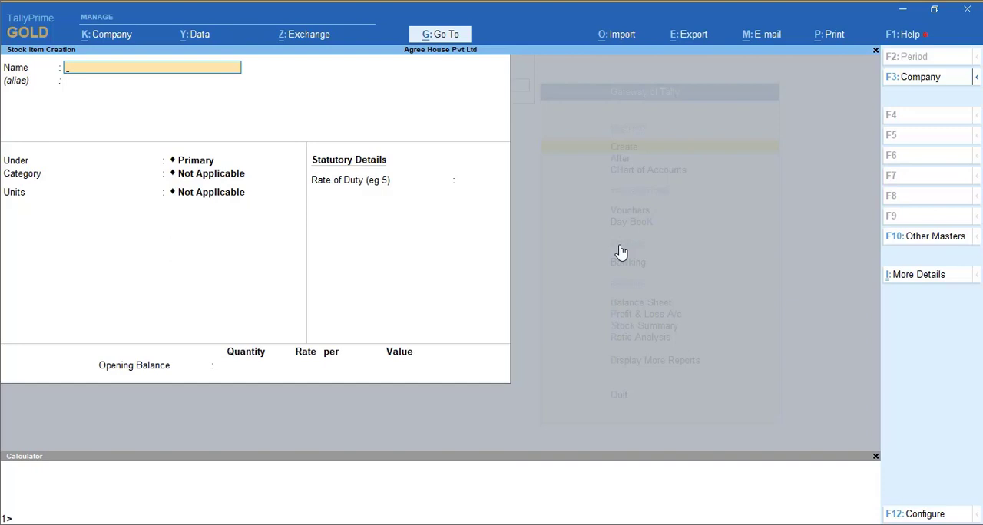
pyautogui.press('Escape')
pyautogui.press('Escape')
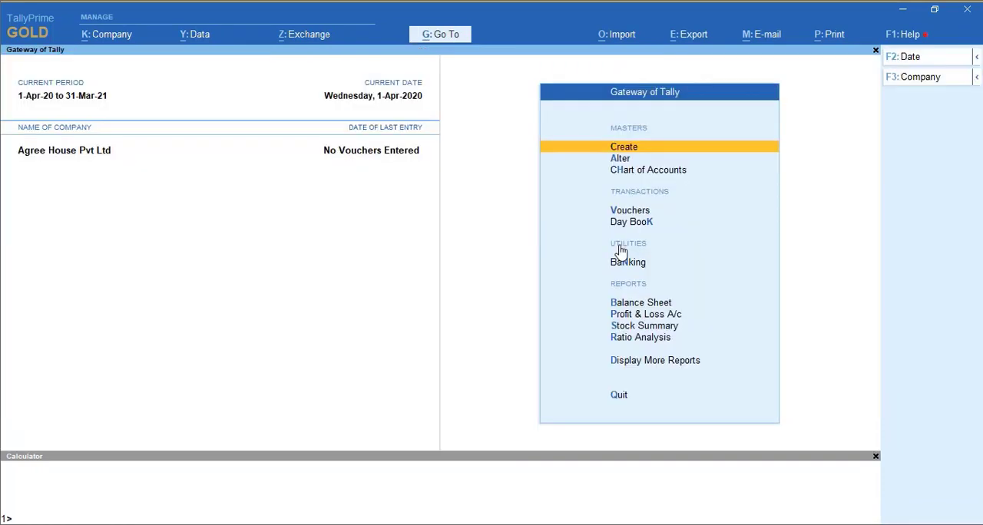
# - Open the Mahalaxmi Wholesalers ledger for alteration, check the group it is under, and accept it without changes
pyautogui.press('Down')
pyautogui.press('Up')
pyautogui.press('Down')
pyautogui.press('Return')
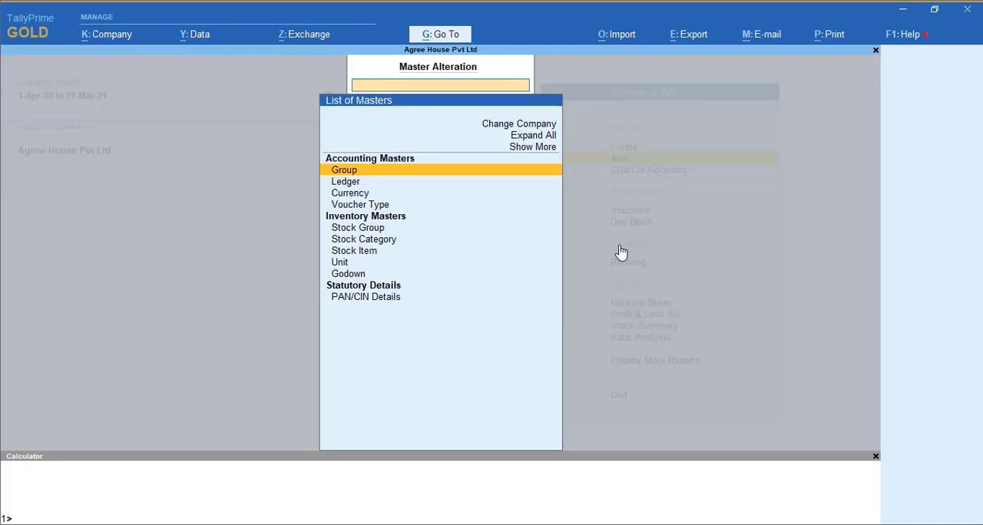
pyautogui.press('Down')
pyautogui.press('Return')
pyautogui.write('Mah')
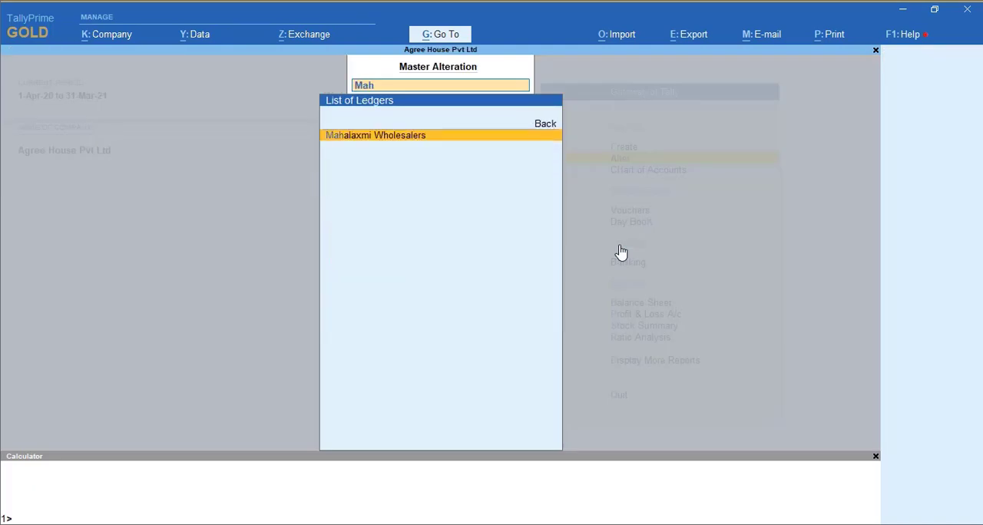
pyautogui.press('Return')
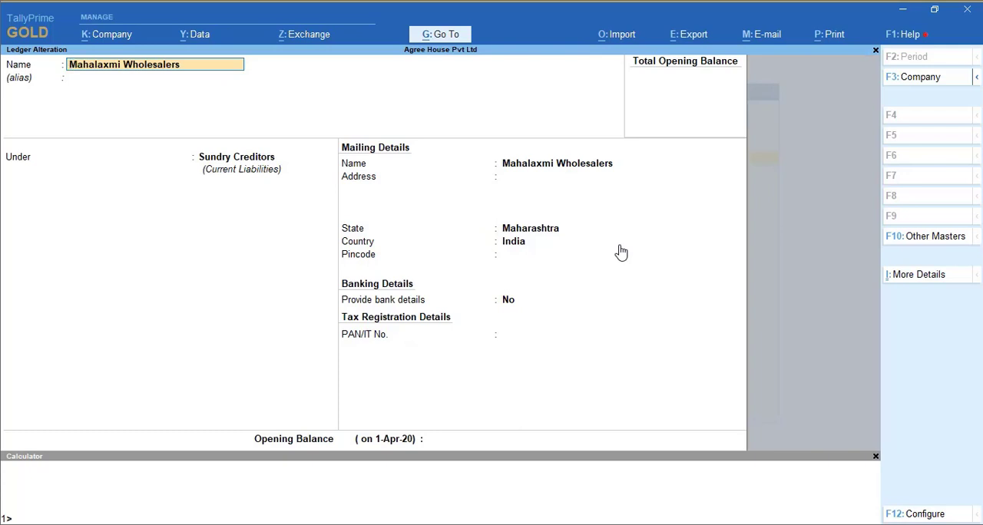
pyautogui.press('Return')
pyautogui.press('Return')
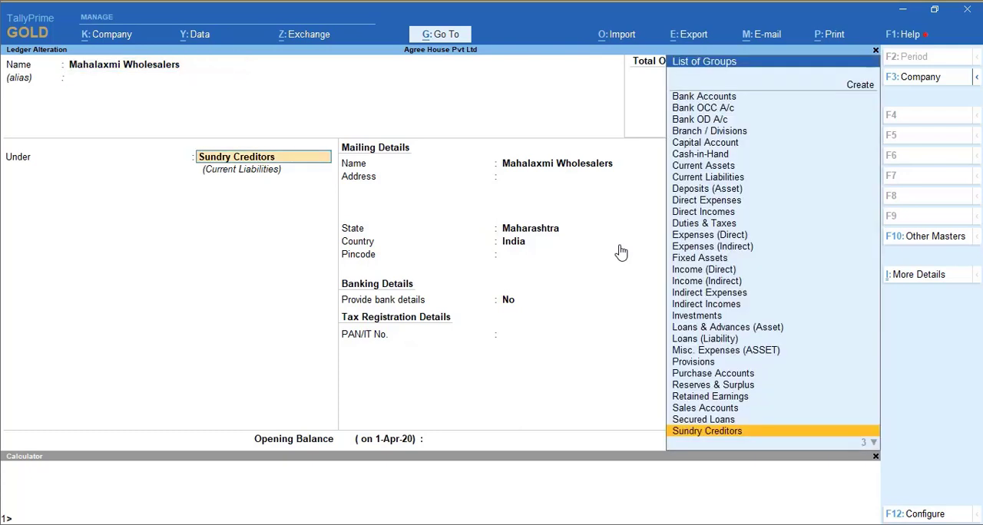
pyautogui.press('Return')
pyautogui.hotkey('ctrl', 'a')
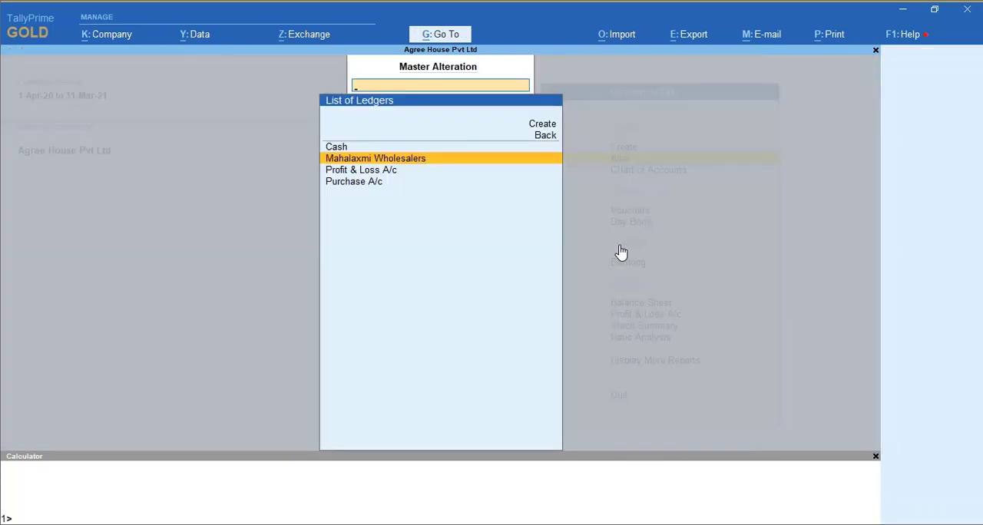
# - Check the group of the Purchase A/c ledger, accept it without changes, and return to the Gateway of Tally
pyautogui.press('Down')
pyautogui.press('Down')
pyautogui.press('Return')
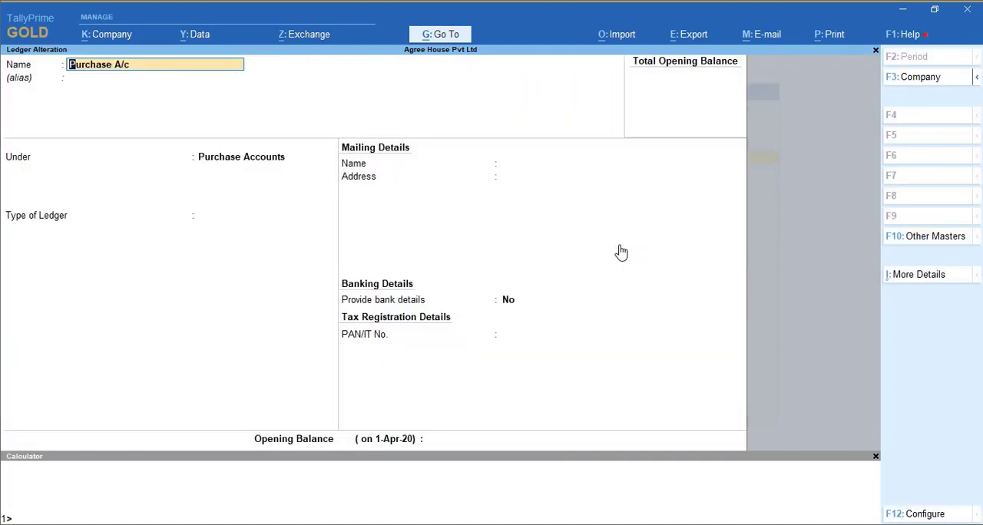
pyautogui.press('Return')
pyautogui.press('Return')
pyautogui.press('Return')
pyautogui.hotkey('ctrl', 'a')
pyautogui.press('Escape')
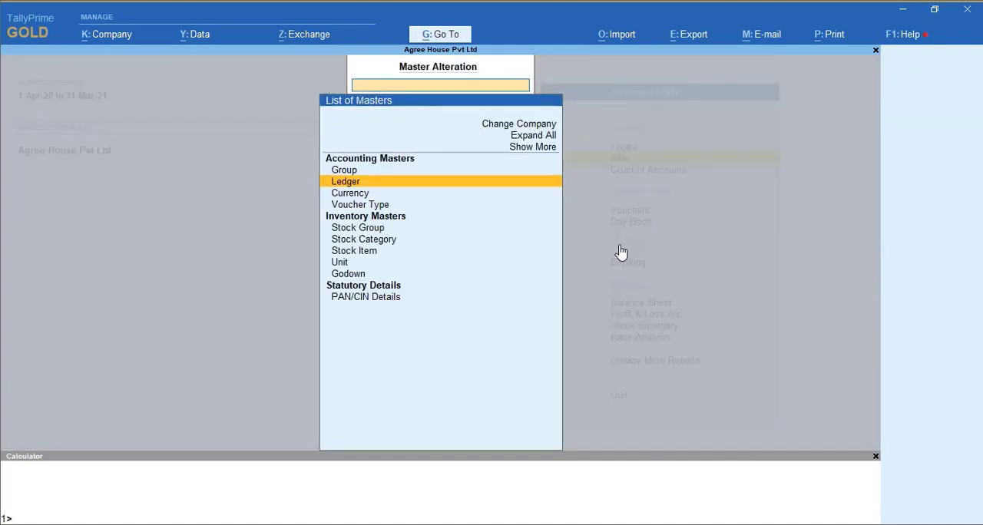
pyautogui.press('Escape')
# - Start a purchase voucher with supplier invoice 1001 dated 1-Apr-20, party Mahalaxmi Wholesalers and purchase ledger Purchase A/c
pyautogui.press('Down')
pyautogui.press('Down')
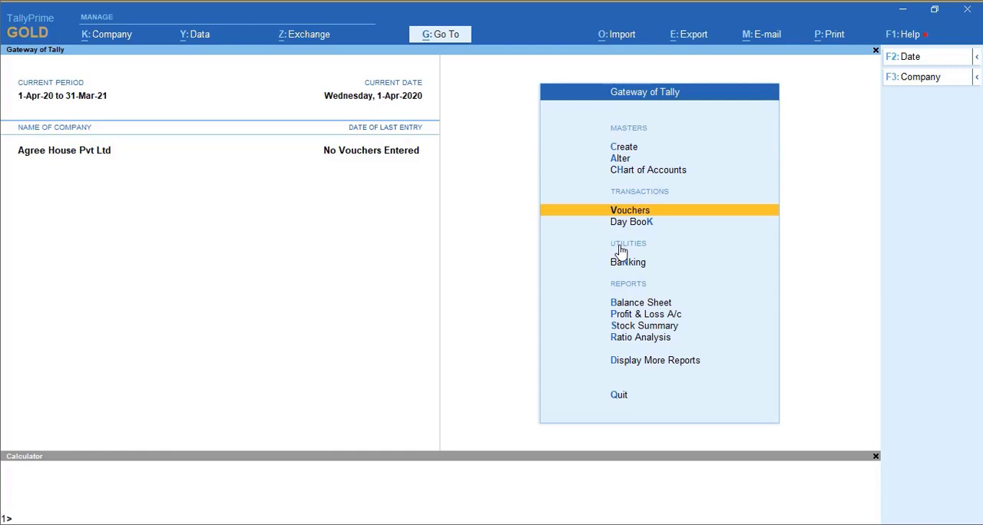
pyautogui.press('Return')
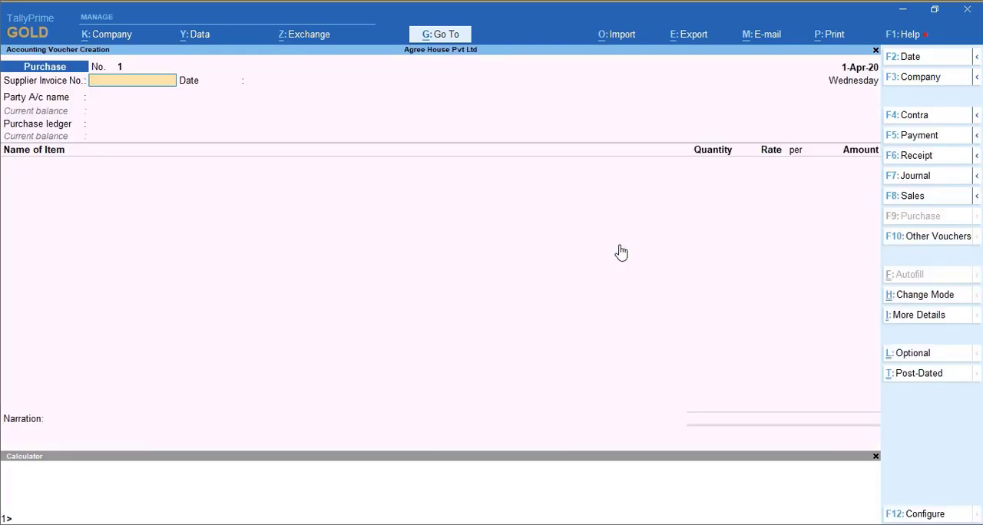
pyautogui.write('1001')
pyautogui.press('Return')
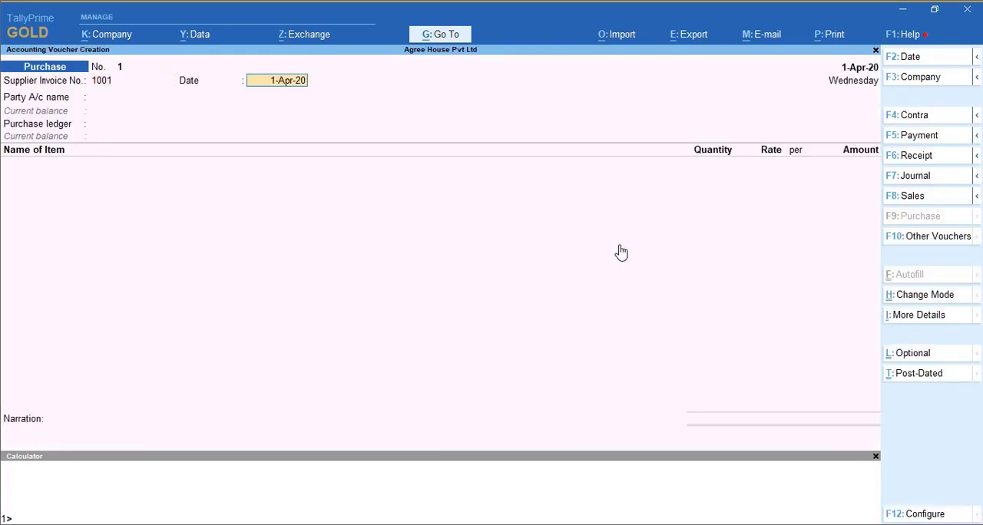
pyautogui.press('Return')
pyautogui.press('Down')
pyautogui.press('Return')
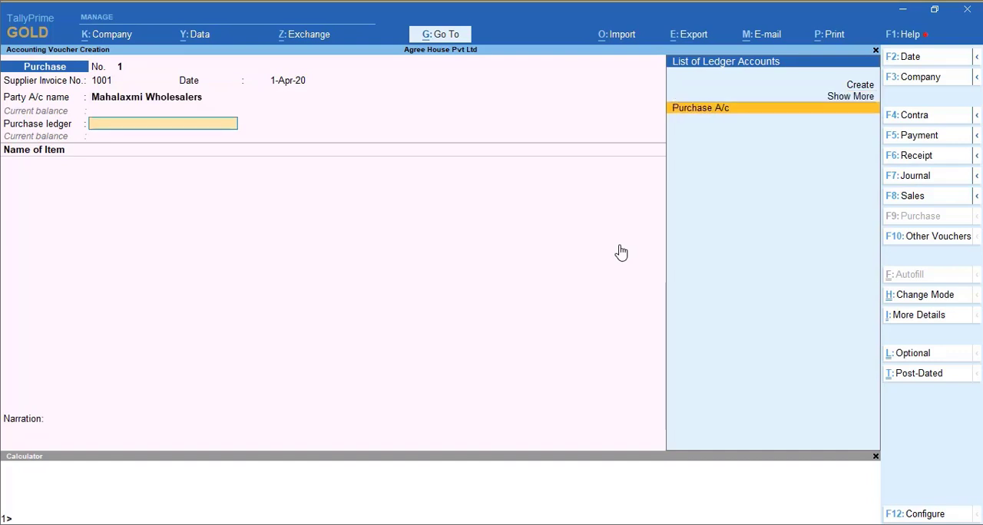
pyautogui.press('Return')
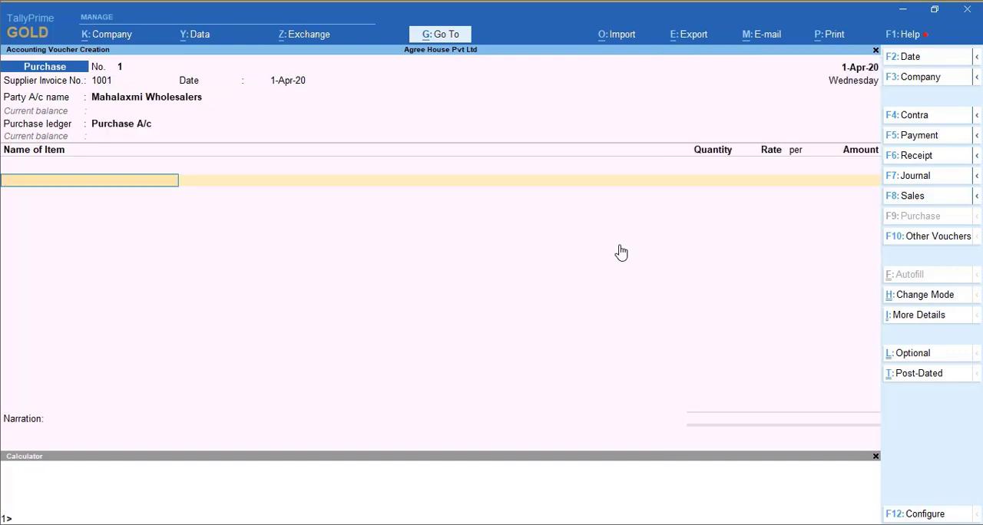
# - Enter Wheat Flour in the purchase voucher with a quantity of 2,500 Kg at a rate of 50 per Kg
pyautogui.write('wh')
pyautogui.press('Return')
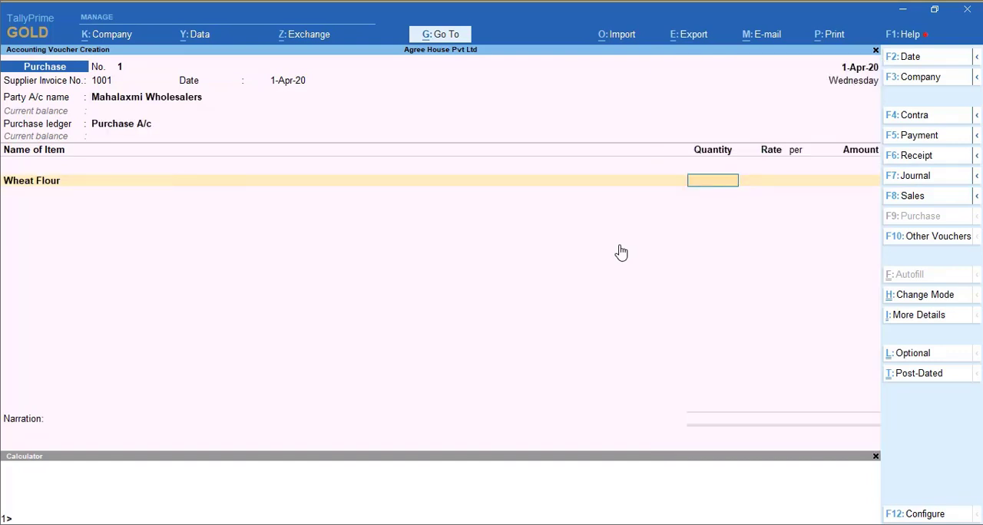
pyautogui.write('2500')
pyautogui.press('Return')
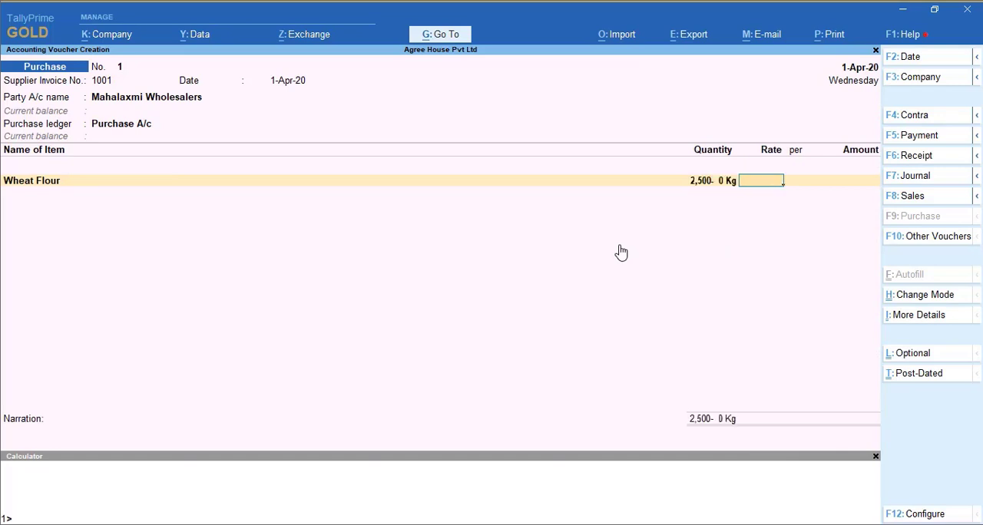
pyautogui.write('50')
pyautogui.press('Return')
pyautogui.press('Return')
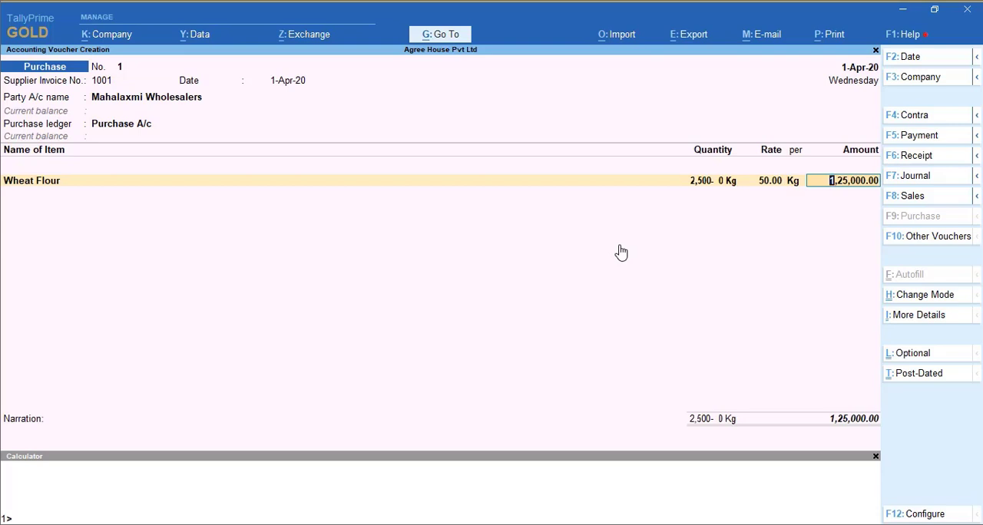
pyautogui.press('Return')
# - Add All Purpose Flour to the purchase voucher with a quantity of 2,000 Kg at a rate of 60 per Kg
pyautogui.write('All')
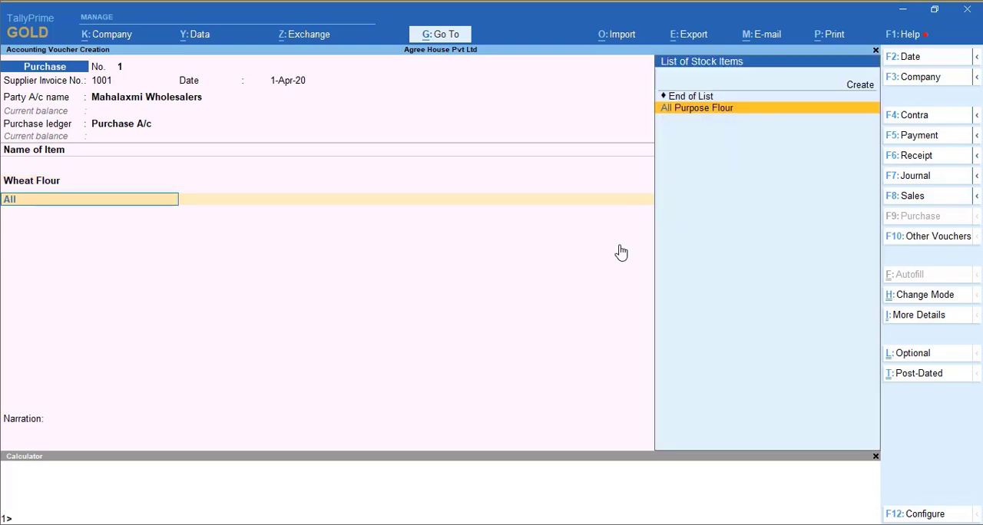
pyautogui.press('Return')
pyautogui.write('2000')
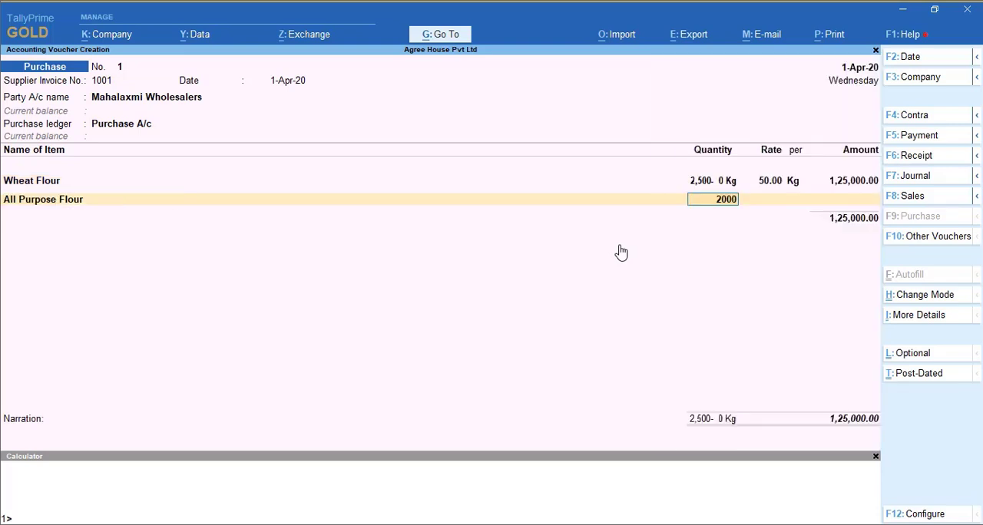
pyautogui.press('Return')
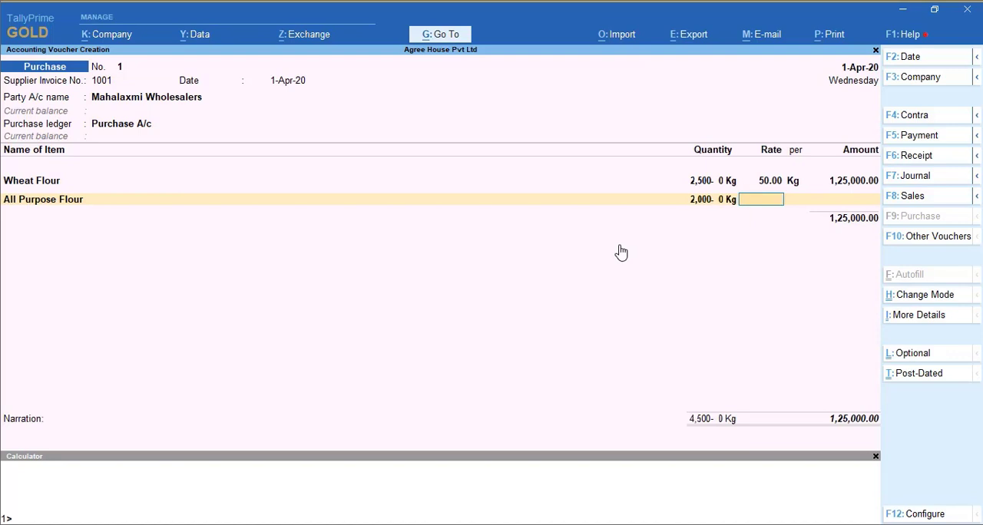
pyautogui.write('60')
pyautogui.press('Return')
pyautogui.press('Return')
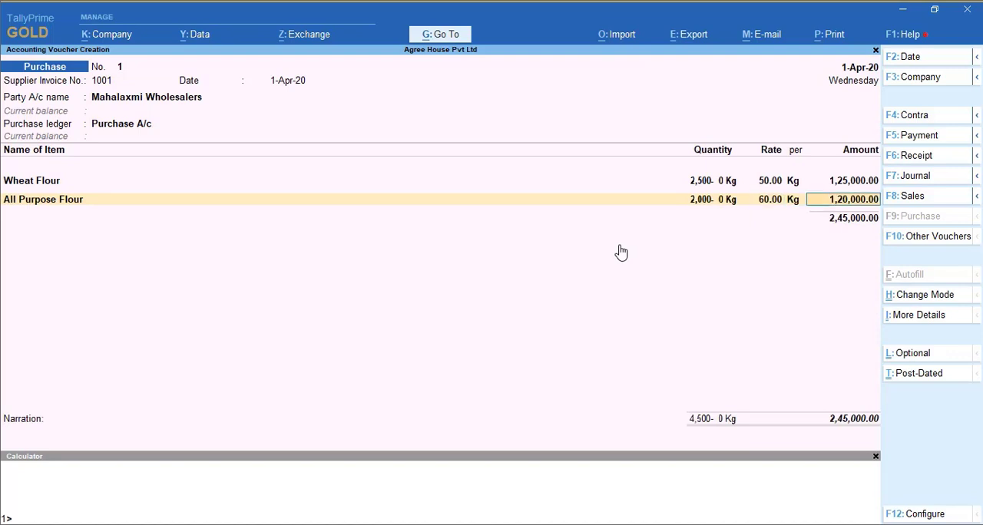
pyautogui.press('Return')
# - Add Sugar to the purchase voucher with a quantity of 100 Kg at a rate of 40 per Kg
pyautogui.write('Su')
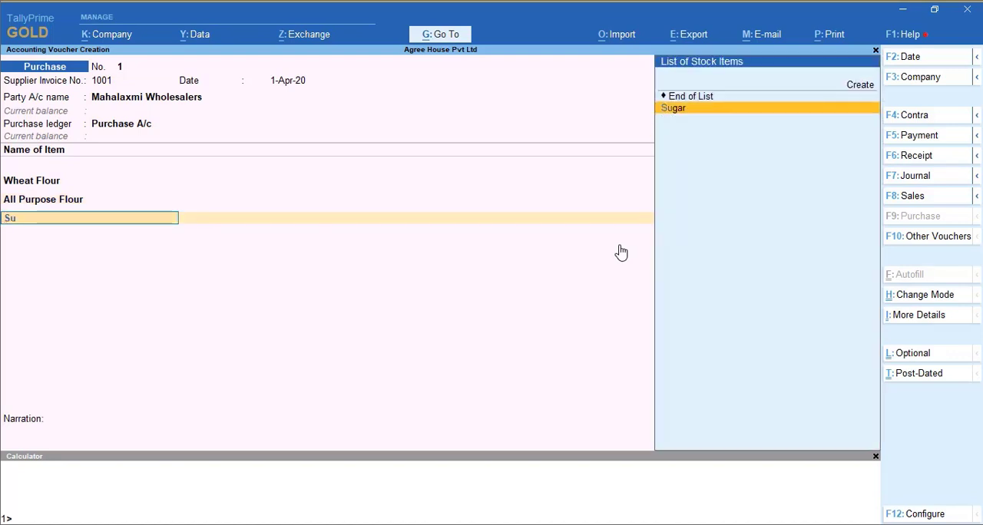
pyautogui.press('Return')
pyautogui.write('100')
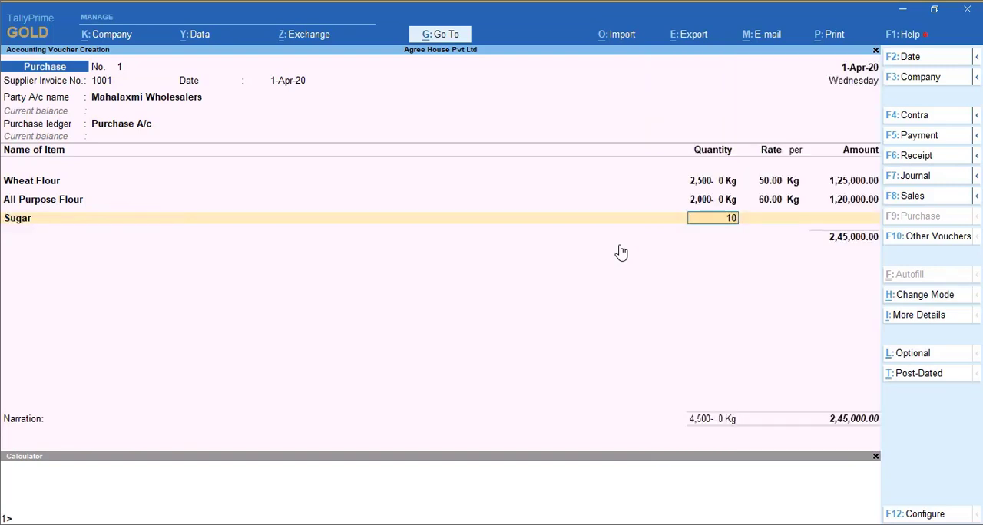
pyautogui.press('Return')
pyautogui.write('40')
pyautogui.press('Return')
# - Add Fat to the purchase voucher with a quantity of 16 Kg at a rate of 170 per Kg
pyautogui.press('Return')
pyautogui.press('Return')
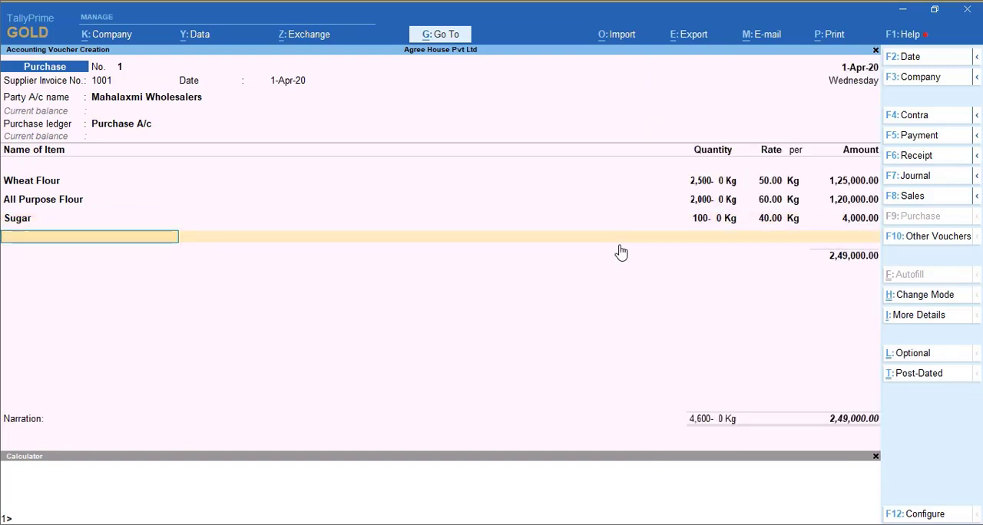
pyautogui.write('at')
pyautogui.press('Return')
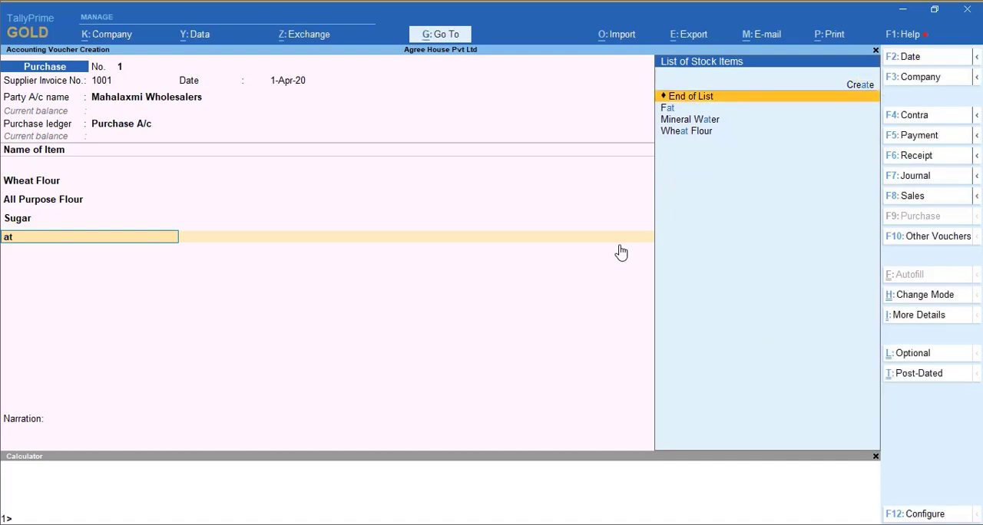
pyautogui.press('Down')
pyautogui.press('Return')
pyautogui.write('16')
pyautogui.press('Return')
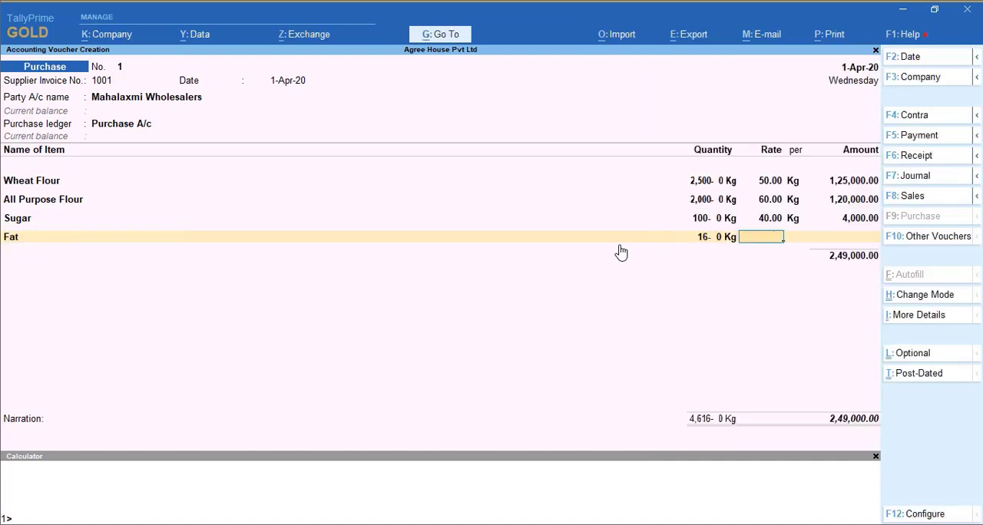
pyautogui.write('170')
pyautogui.press('Return')
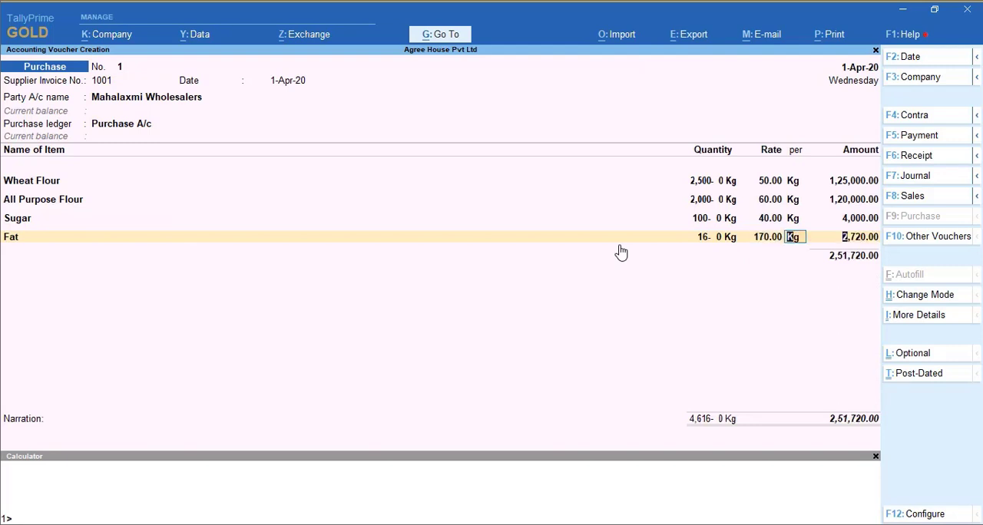
pyautogui.press('Return')
pyautogui.press('Return')
# - Add Mineral Water to the purchase voucher with a quantity of 250 Ltr at a rate of 50 per Ltr
pyautogui.write('Min')
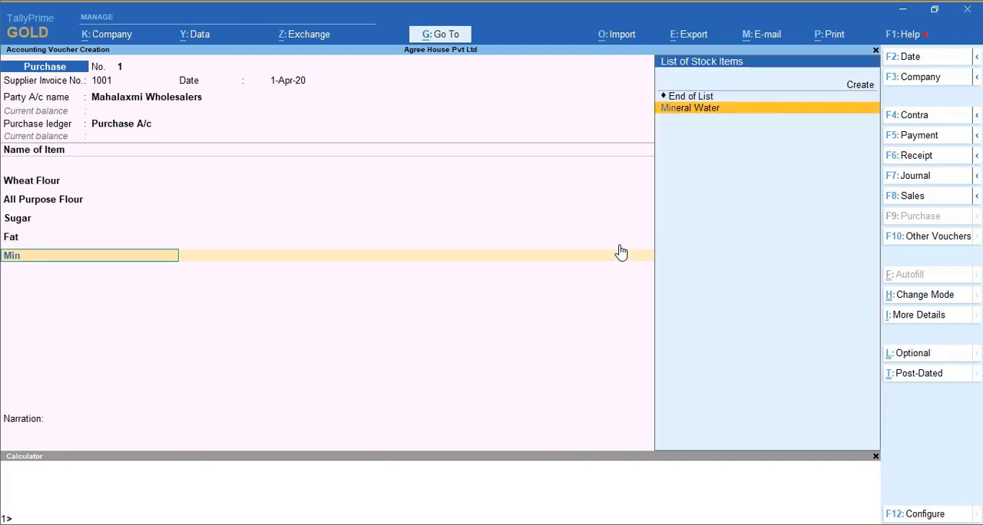
pyautogui.press('Return')
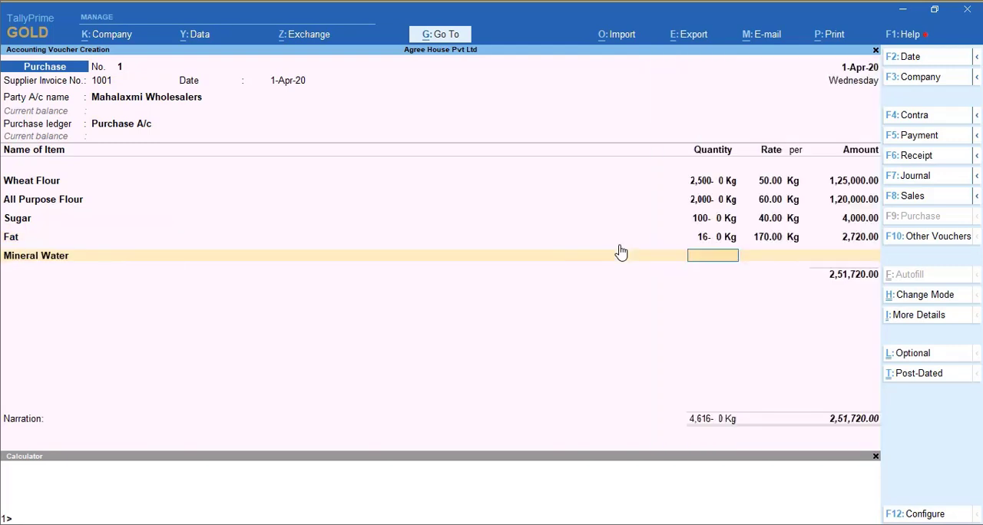
pyautogui.write('250')
pyautogui.press('Return')
pyautogui.write('50')
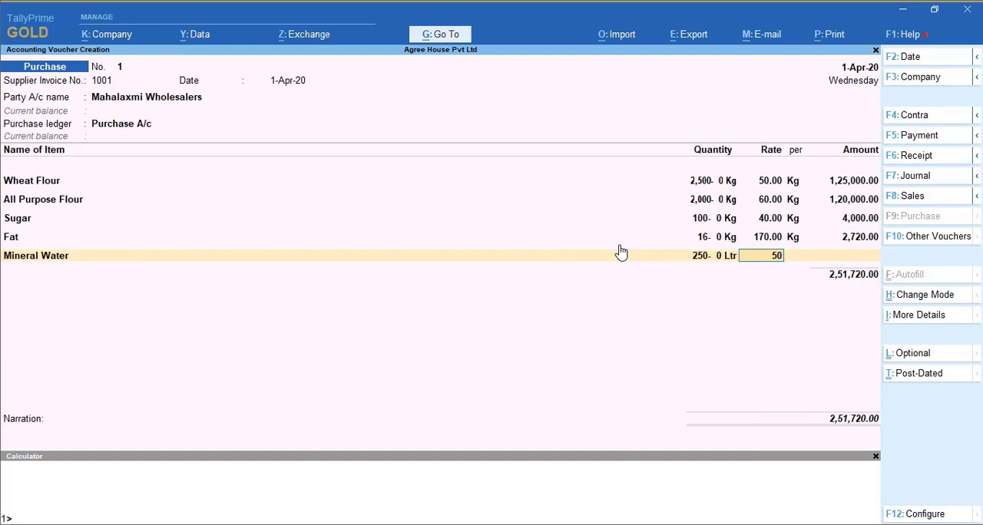
pyautogui.press('Return')
pyautogui.press('Return')
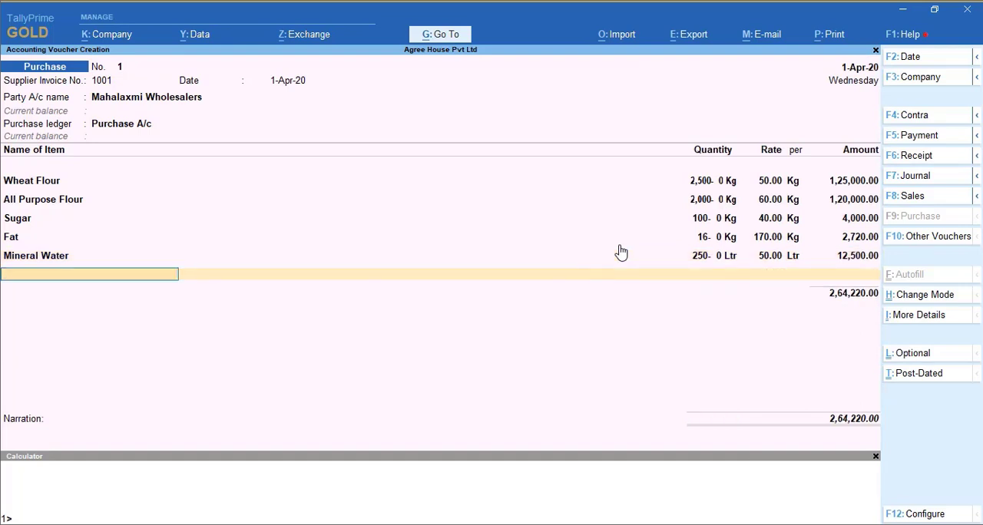
# - Add Baking Powder to the purchase voucher with a quantity of 80 Kg at a rate of 140 per Kg
pyautogui.write('Bak')
pyautogui.press('Return')
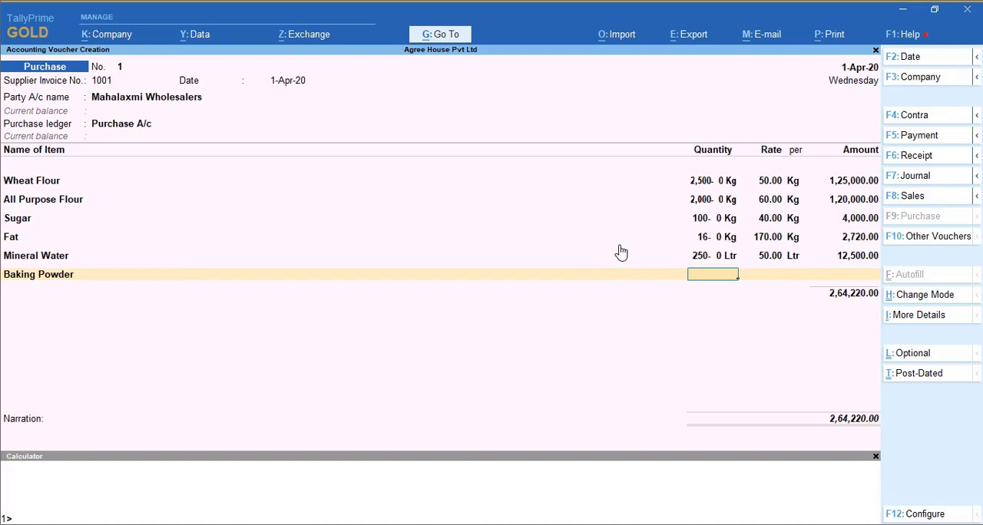
pyautogui.write('80')
pyautogui.press('Return')
pyautogui.write('140')
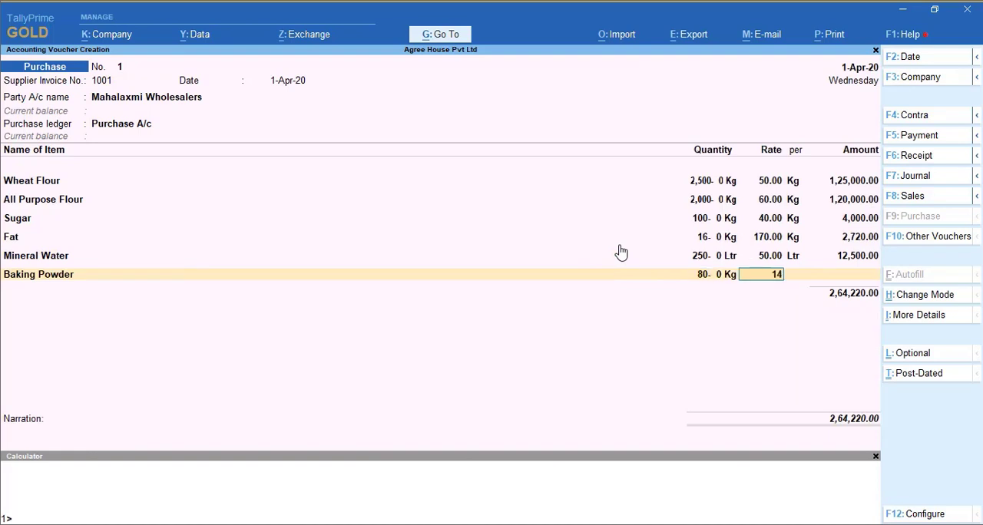
pyautogui.press('Return')
pyautogui.press('Return')
pyautogui.press('Return')
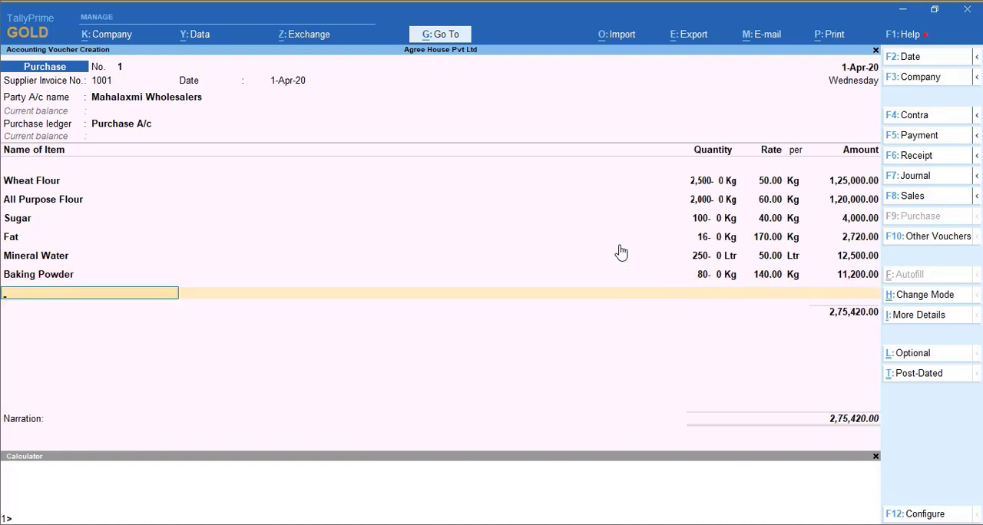
# - Add Choco Chips to the purchase voucher with a quantity of 50 Kg at a rate of 200 per Kg
pyautogui.write('Cho')
pyautogui.press('Return')
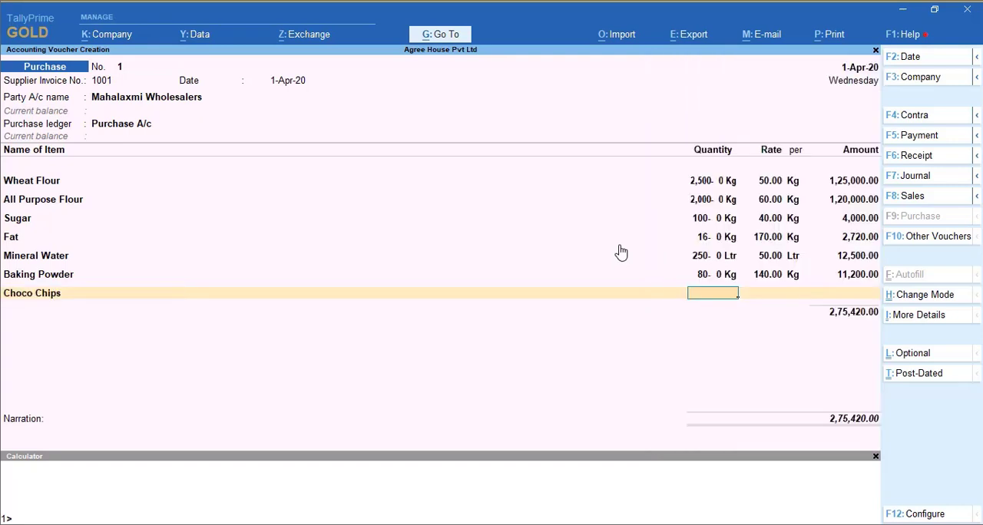
pyautogui.write('50')
pyautogui.press('Return')
pyautogui.write('200')
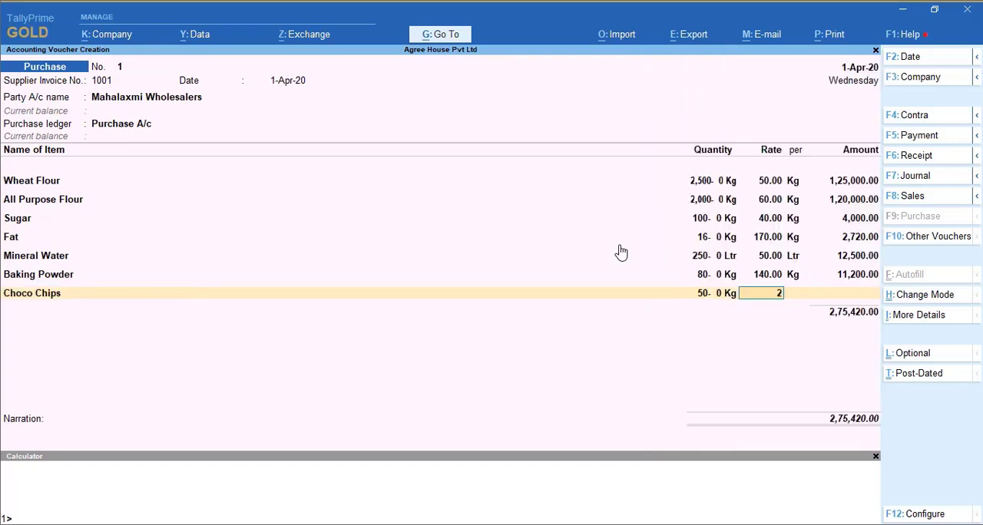
pyautogui.press('Return')
pyautogui.press('Return')
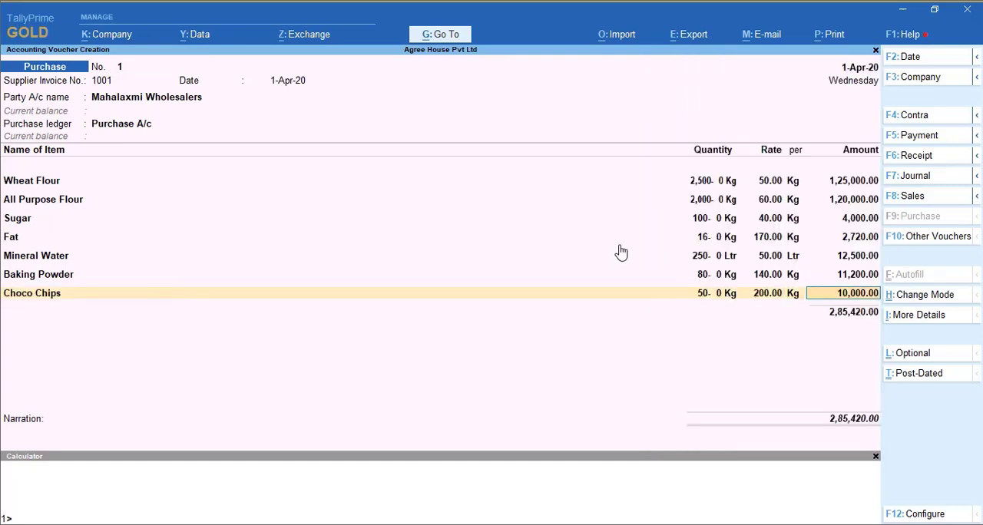
pyautogui.press('Return')
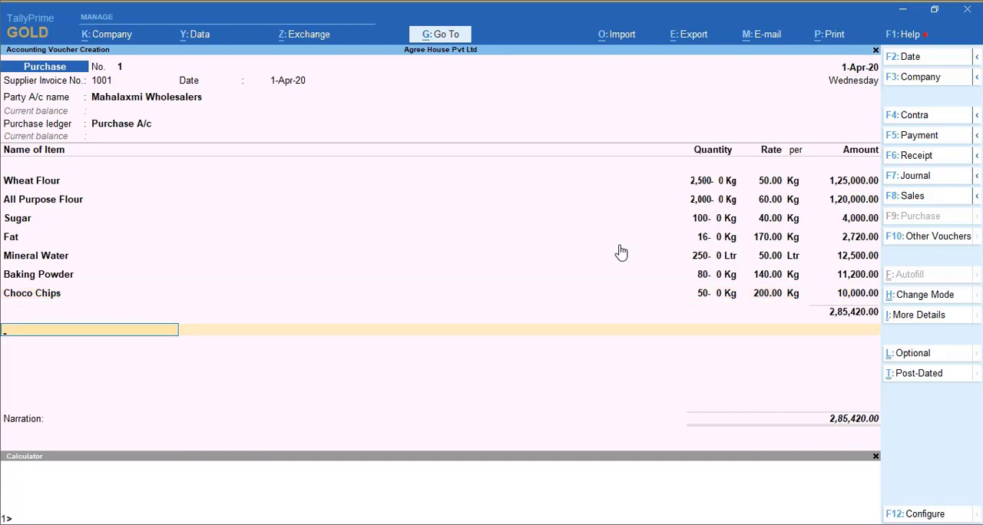
# - End the purchase voucher's entries, leave the narration empty, and save the voucher
pyautogui.press('Return')
pyautogui.press('Return')
pyautogui.press('Return')
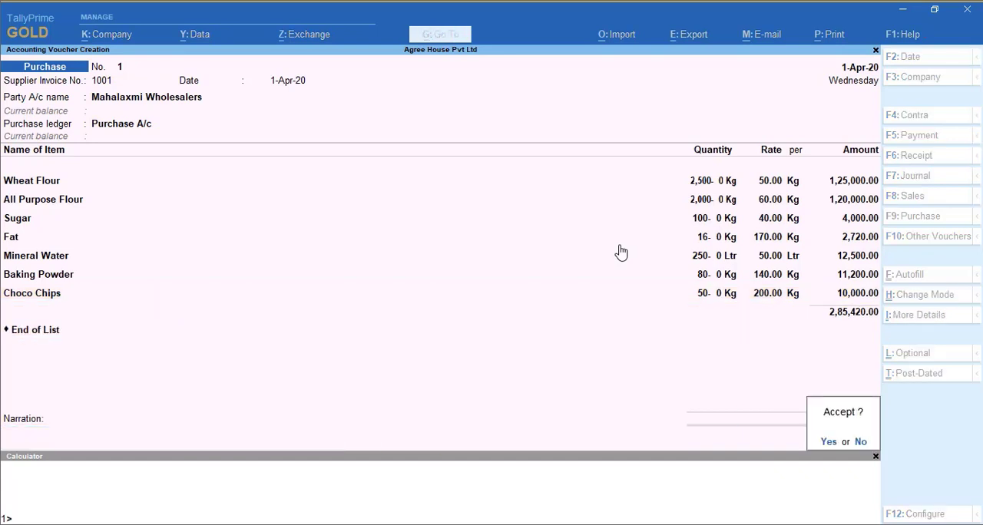
pyautogui.press('Return')
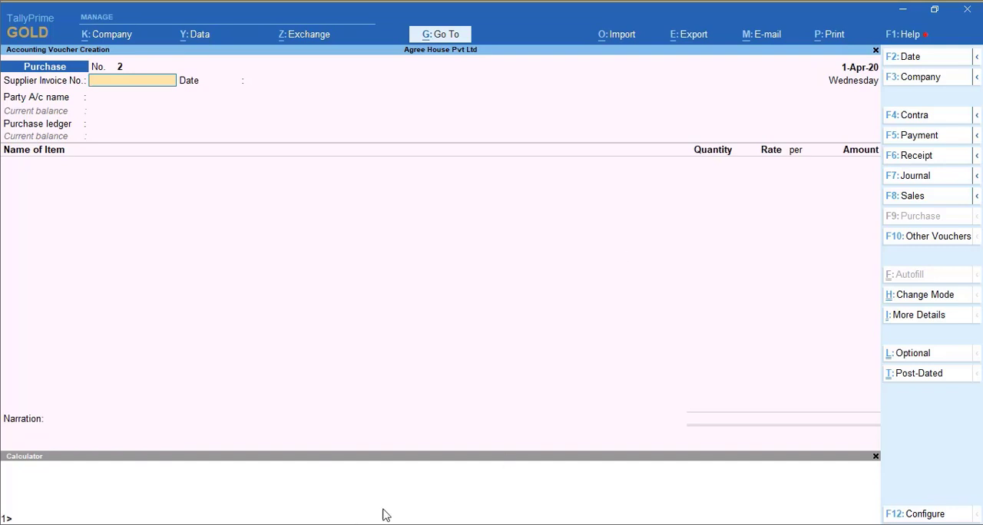
# - Start a Manufactureing Journal voucher for Yummy Glucose Biscuits using its own BOM, with a quantity of 1 Pkt
pyautogui.click(922, 241)
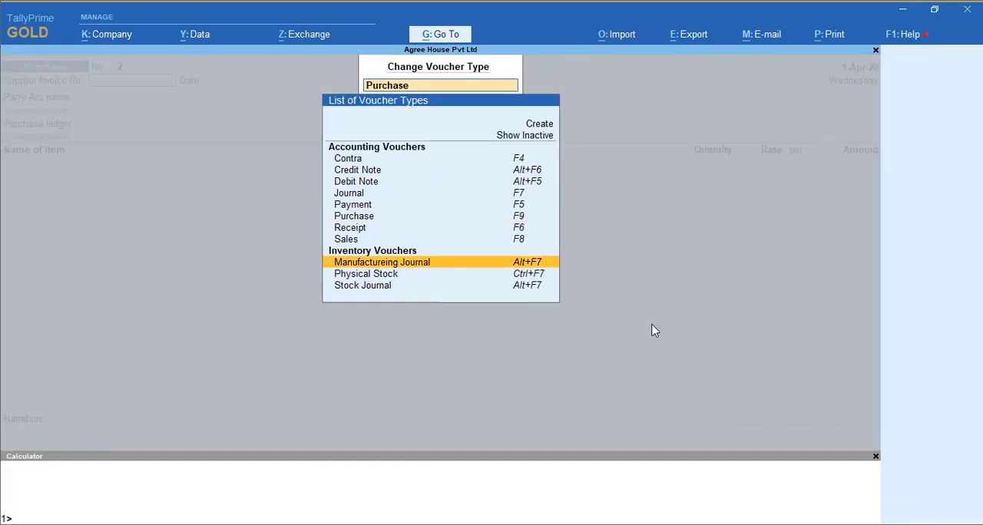
pyautogui.press('Return')
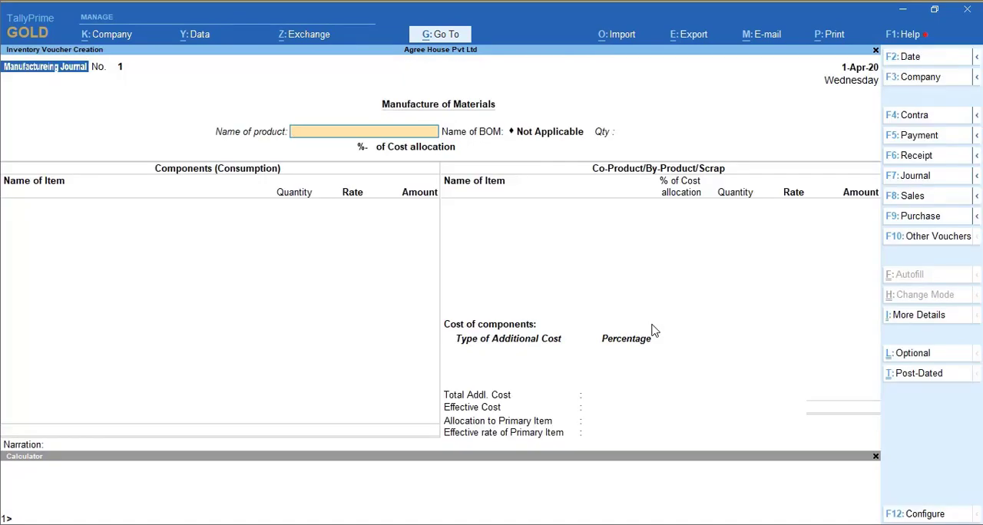
pyautogui.write('Y')
pyautogui.press('Return')
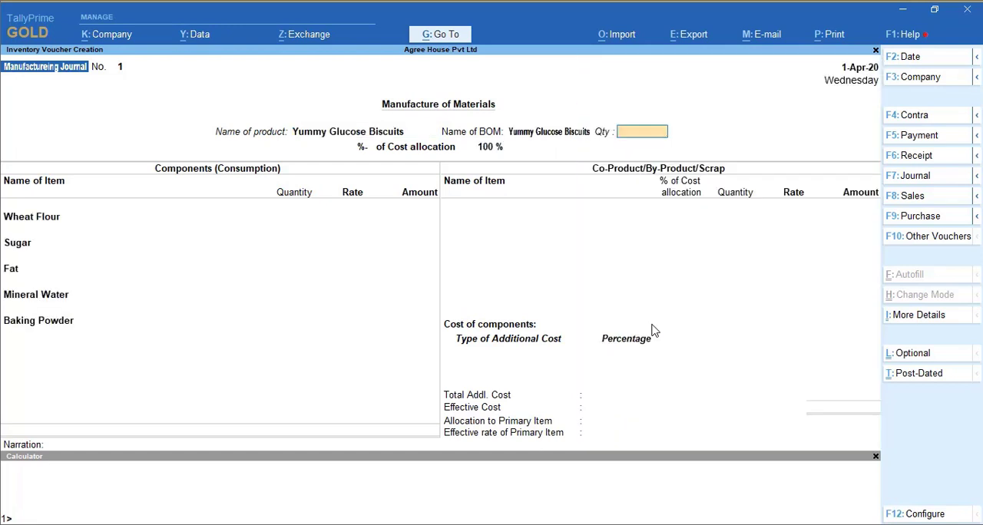
pyautogui.write('1')
pyautogui.press('Return')
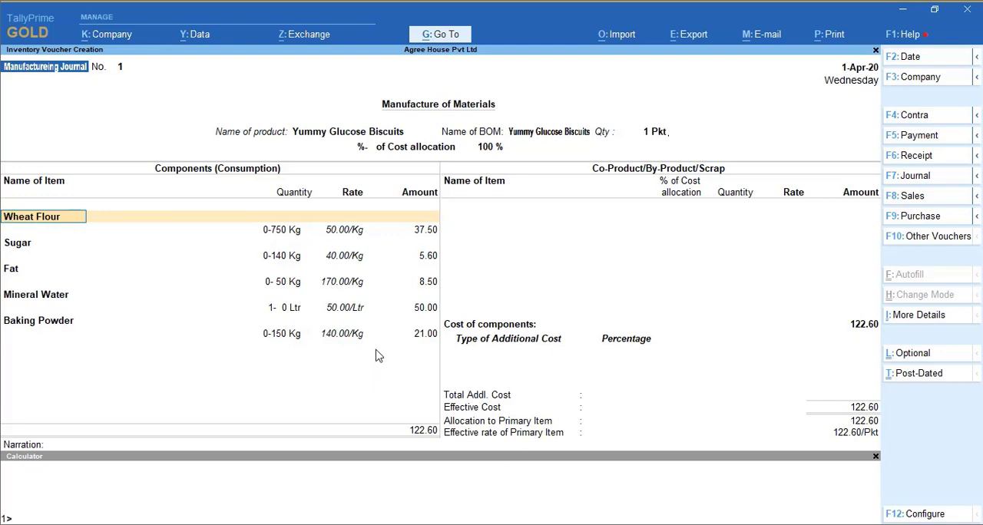
# - Set the quantity of Yummy Glucose Biscuits to manufacture to 100 Pkt and accept the BOM components through Baking Powder
pyautogui.press('BackSpace')
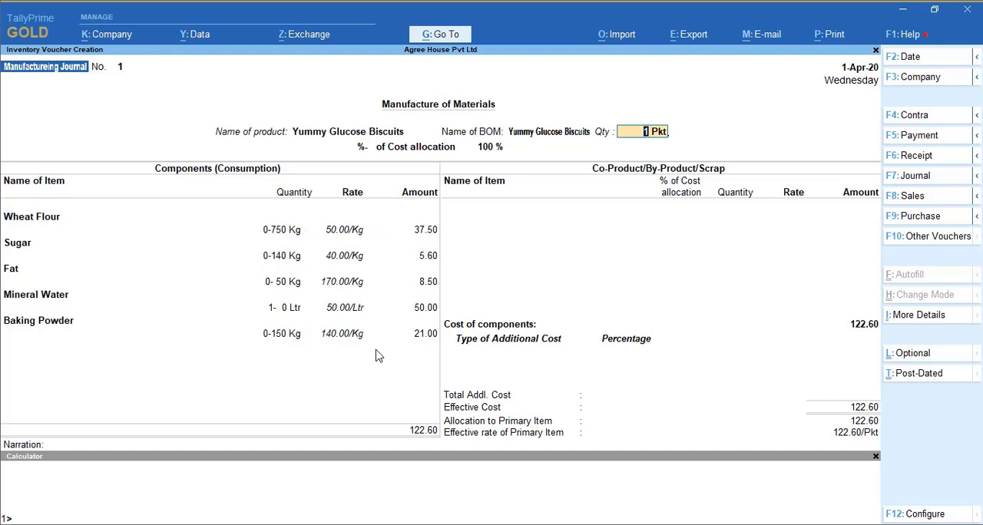
pyautogui.write('100')
pyautogui.press('Return')
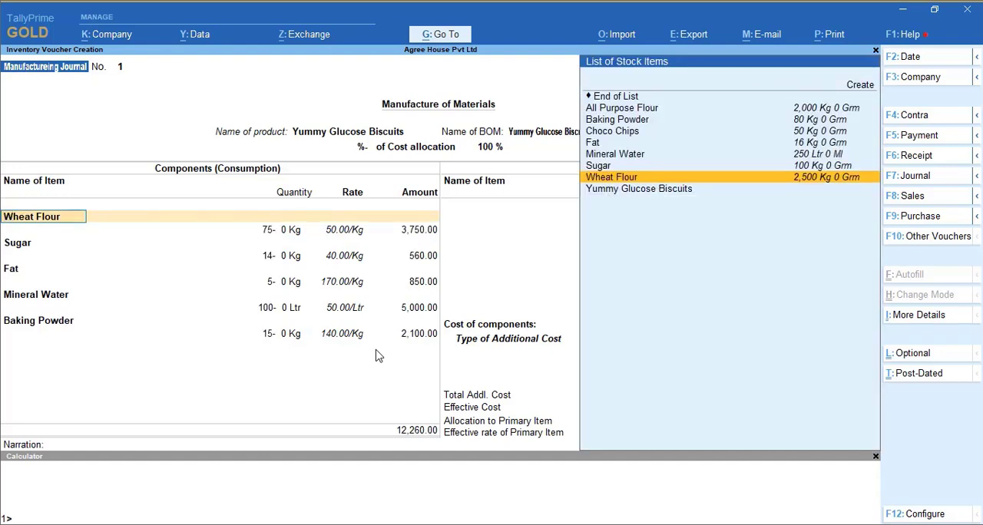
pyautogui.press('Return')
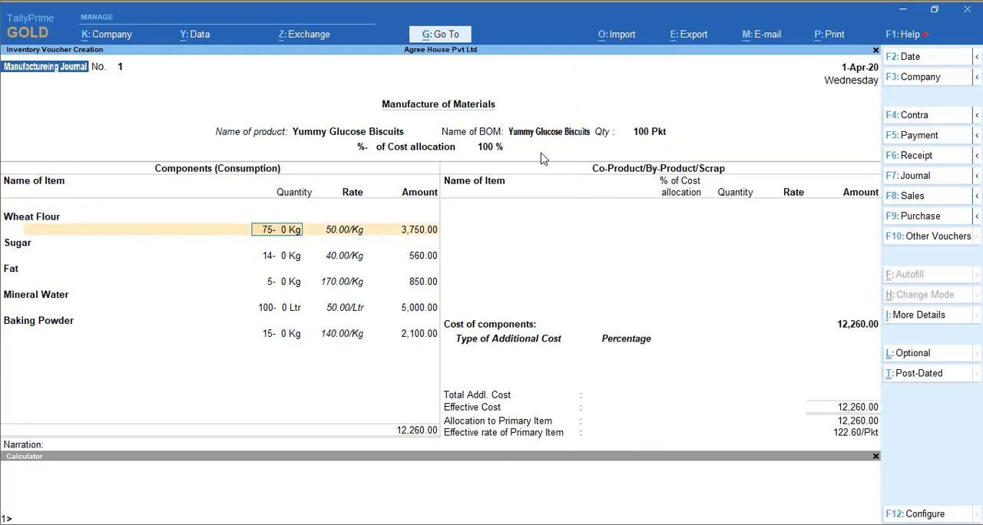
pyautogui.click(422, 334)
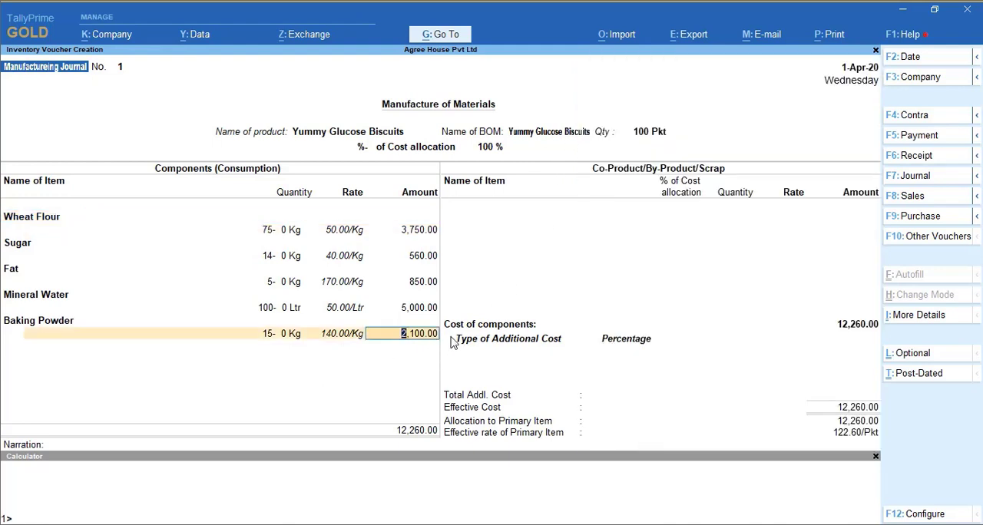
pyautogui.press('Return')
pyautogui.press('Return')
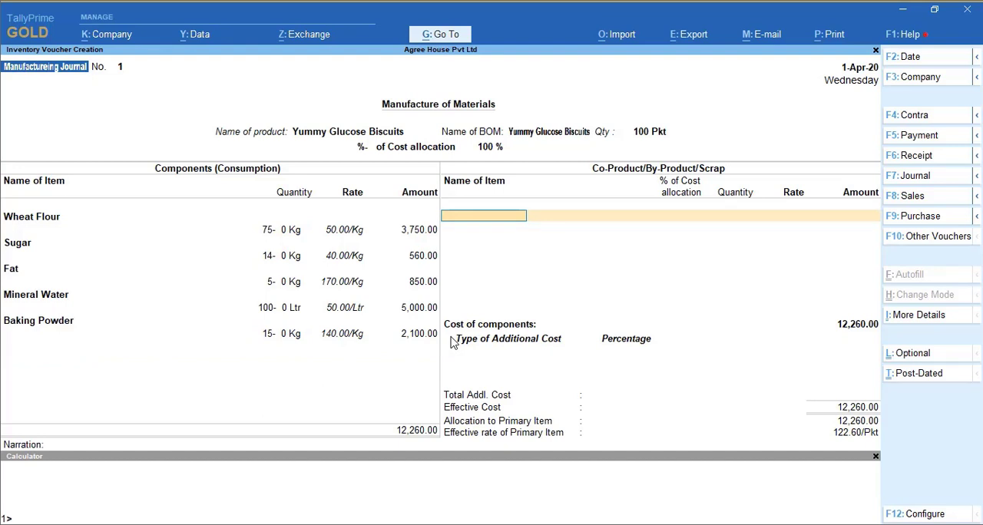
pyautogui.write('y')
pyautogui.press('Return')
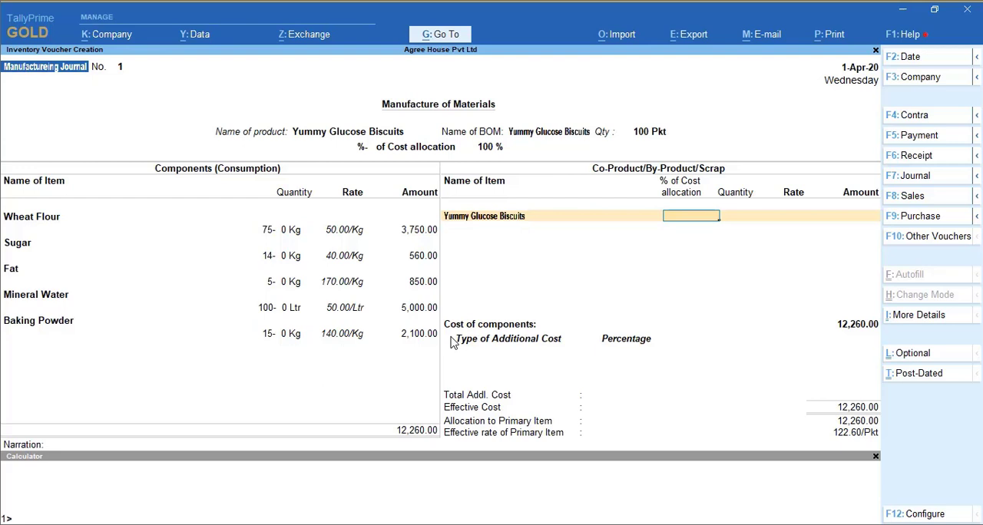
pyautogui.press('BackSpace')
# - End the co-product, by-product and scrap list without any item and go on to the additional costs
pyautogui.press('Up')
pyautogui.press('Up')
pyautogui.press('Up')
pyautogui.press('Up')
pyautogui.press('Up')
pyautogui.press('Up')
pyautogui.press('Up')
pyautogui.press('Up')
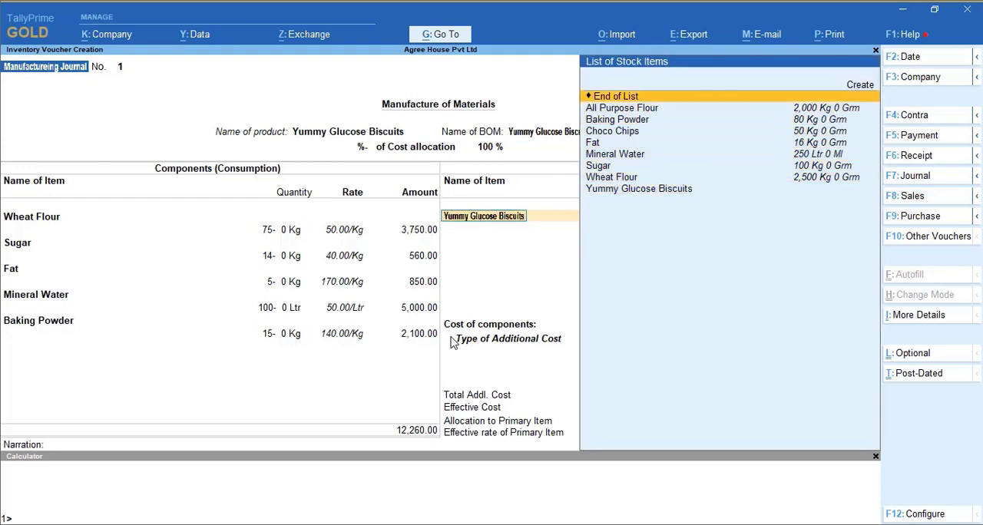
pyautogui.press('Return')
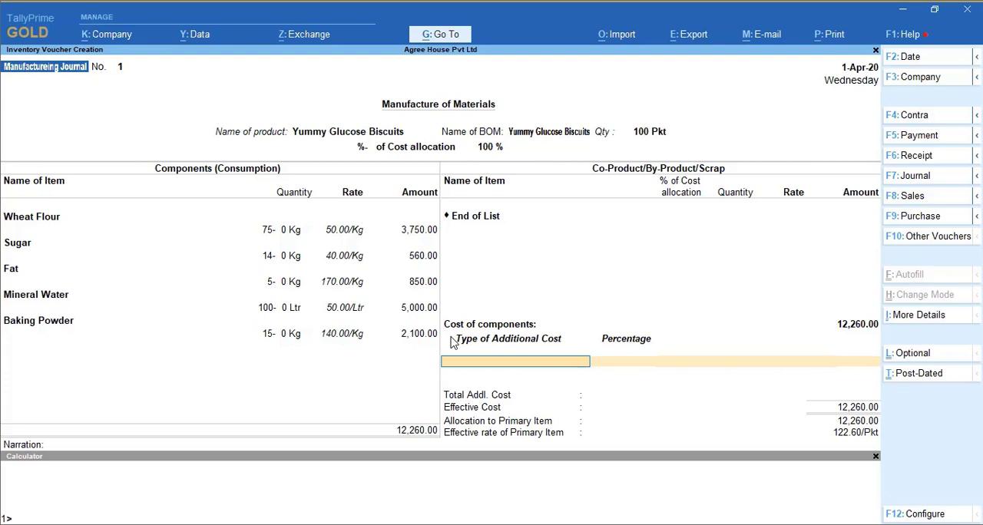
# - Create a Labour Charges ledger under Direct Expenses as an additional cost, with the type of ledger left Not Applicable
pyautogui.press('space')
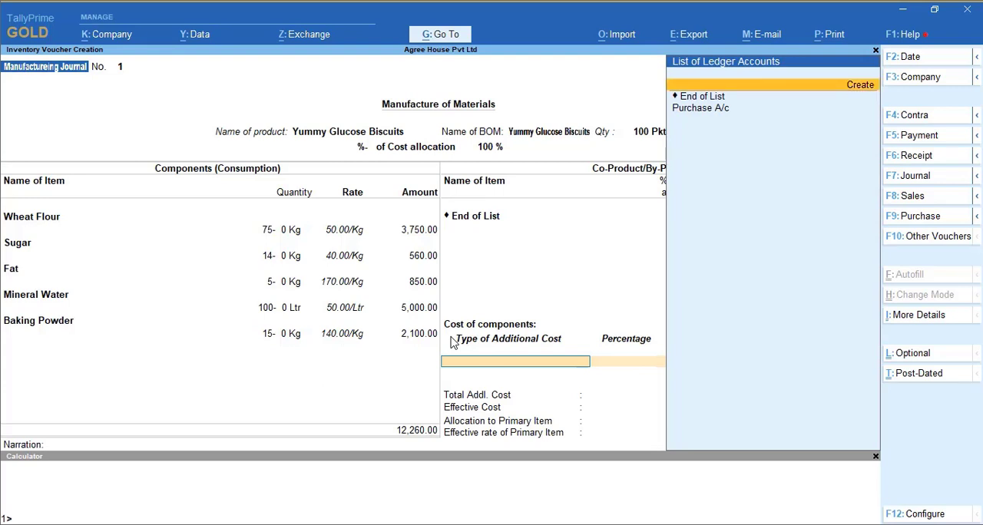
pyautogui.press('Return')
pyautogui.write('Labour Charges')
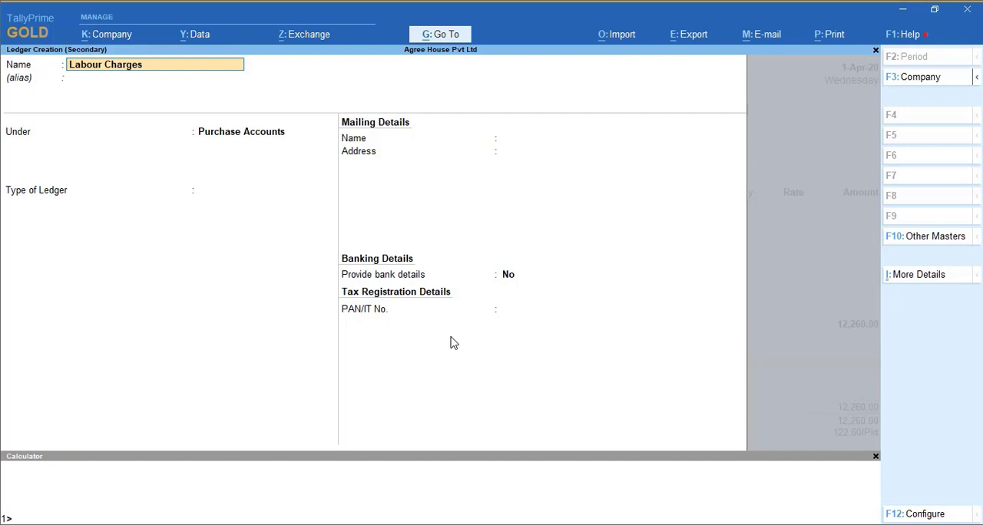
pyautogui.press('Return')
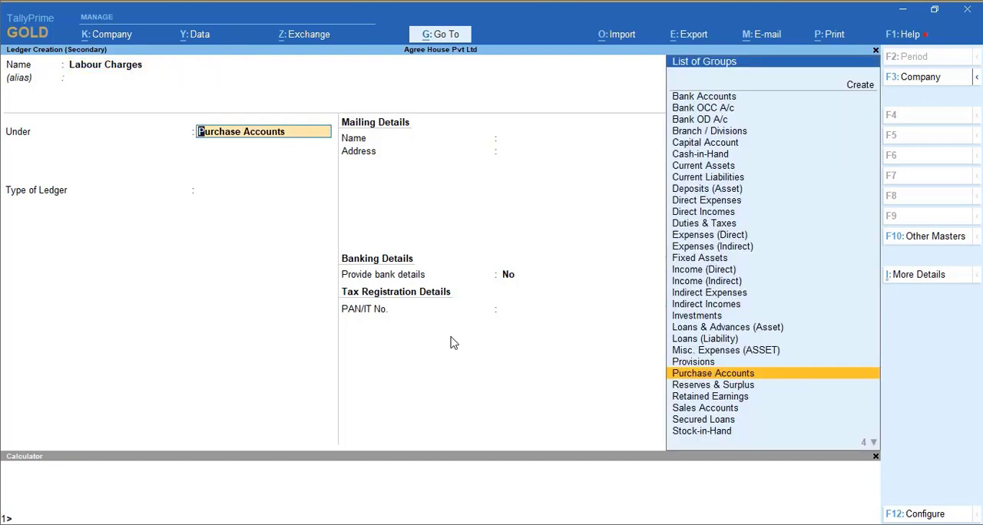
pyautogui.press('BackSpace')
pyautogui.write('Dir')
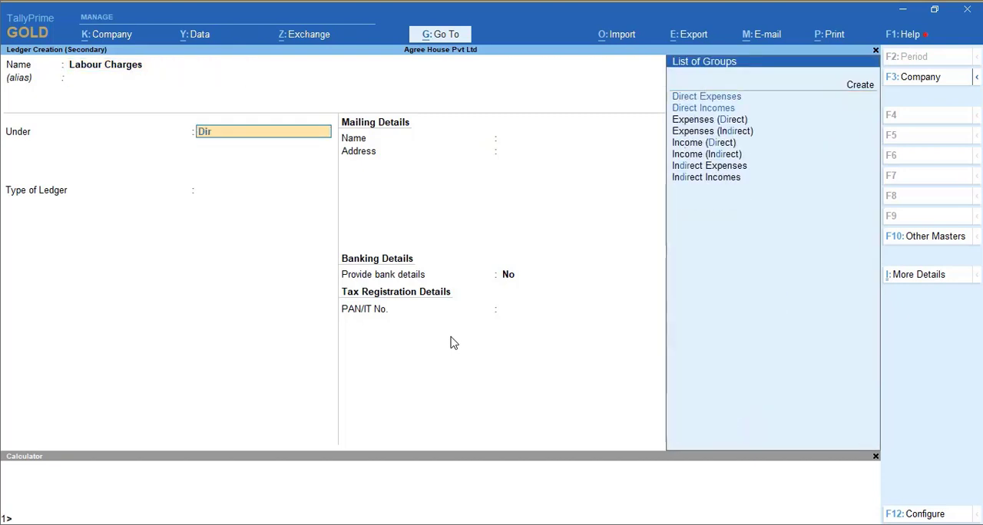
pyautogui.press('Down')
pyautogui.press('Up')
pyautogui.press('Return')
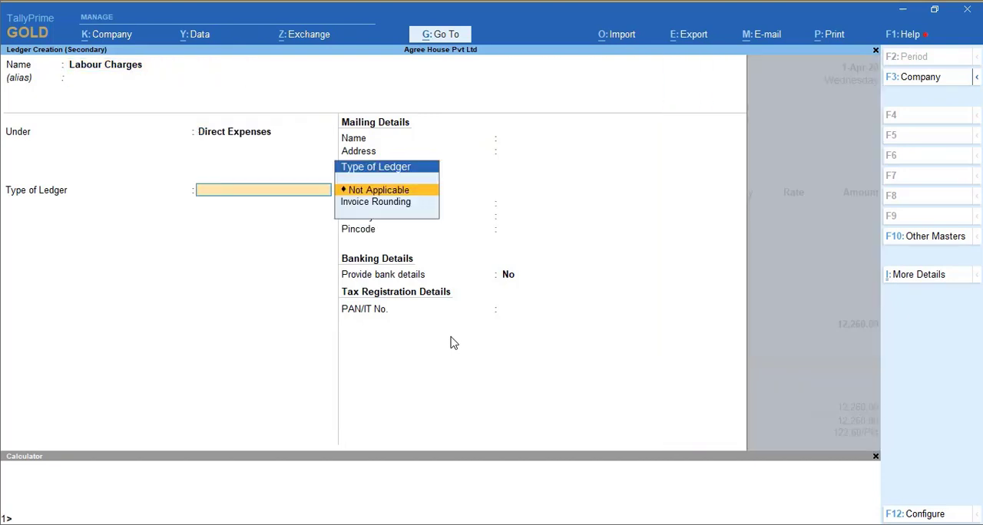
pyautogui.hotkey('ctrl', 'a')
pyautogui.press('Return')
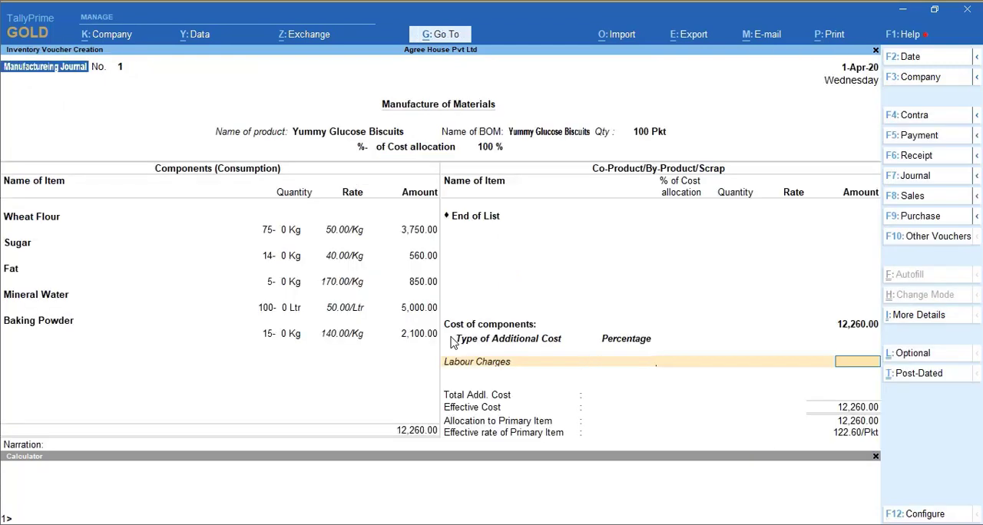
# - Set the Labour Charges cost to 5000, leave the narration empty, save the manufacturing journal and leave voucher creation
pyautogui.write('5000')
pyautogui.press('Return')
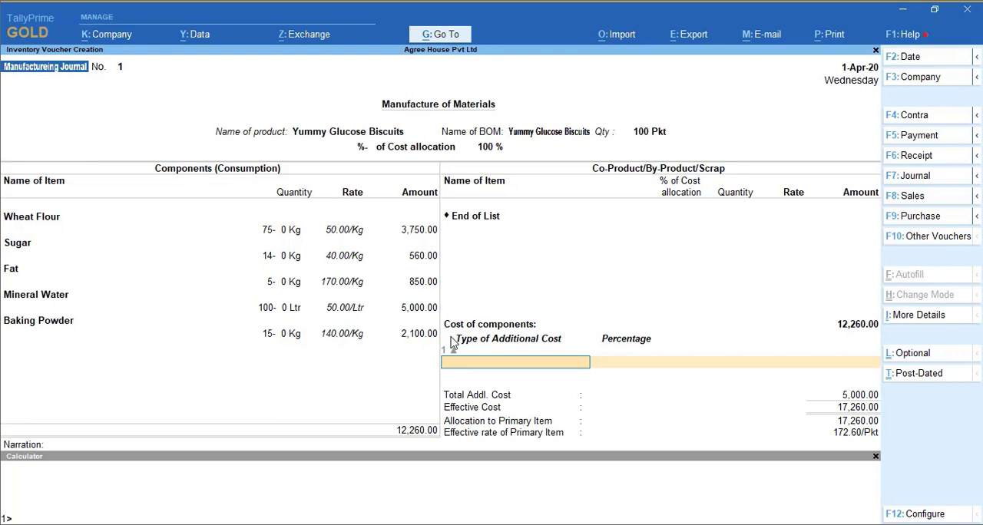
pyautogui.press('Return')
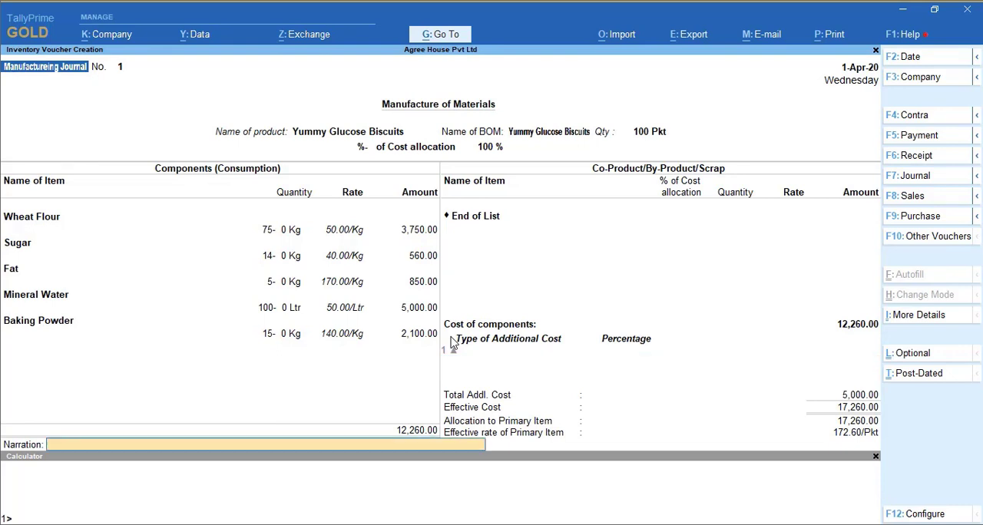
pyautogui.press('Return')
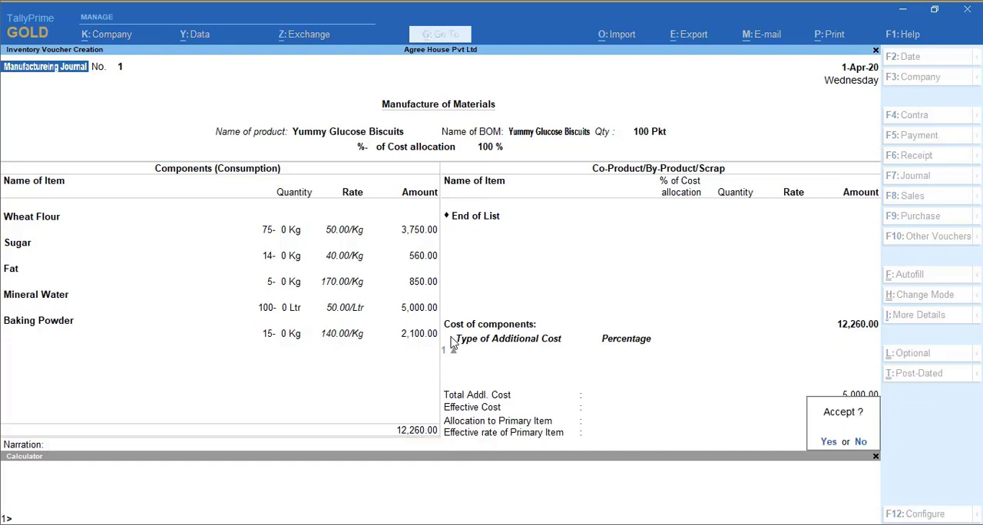
pyautogui.press('Return')
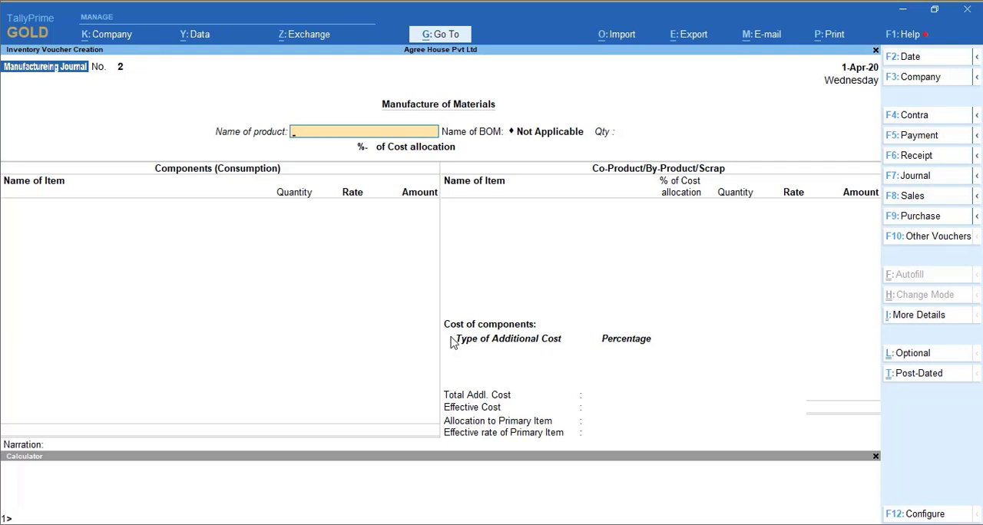
pyautogui.press('Escape')
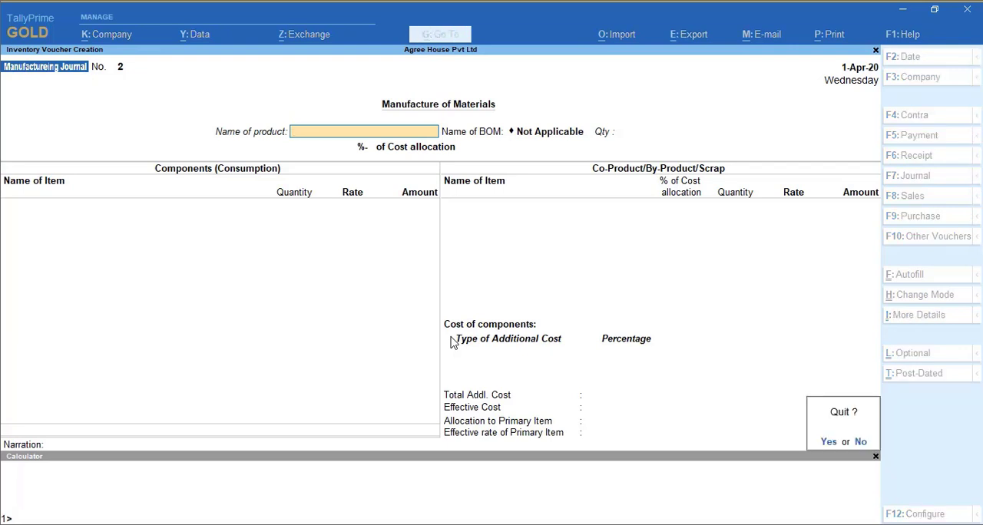
pyautogui.press('Return')
# - Open the Stock Summary report and expand it to show the items in each stock group
pyautogui.press('Down')
pyautogui.press('Down')
pyautogui.press('Down')
pyautogui.press('Down')
pyautogui.press('Down')
pyautogui.press('Return')
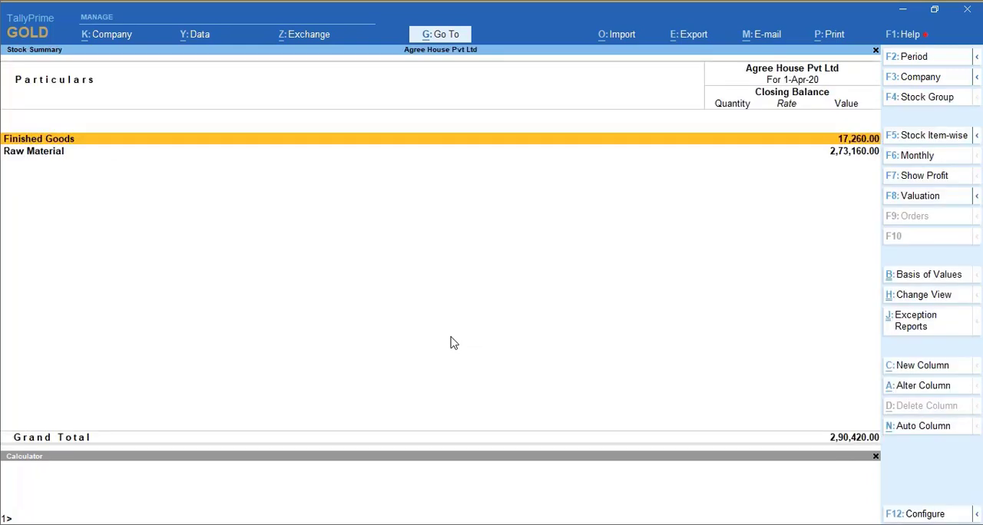
pyautogui.hotkey('alt', 'F5')
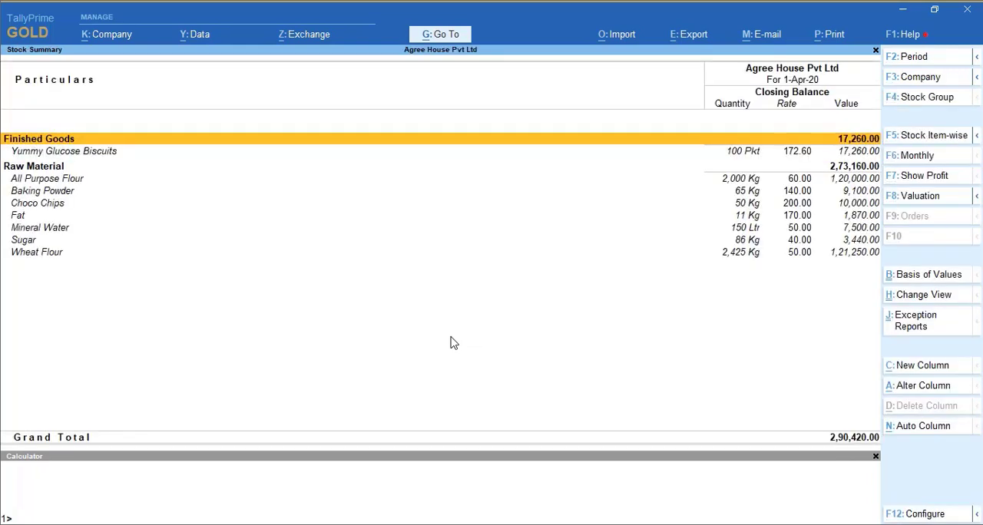
# - Examine the closing quantities, rates and values of Yummy Glucose Biscuits and the raw materials in the Stock Summary
pyautogui.press('Down')
pyautogui.press('Down')
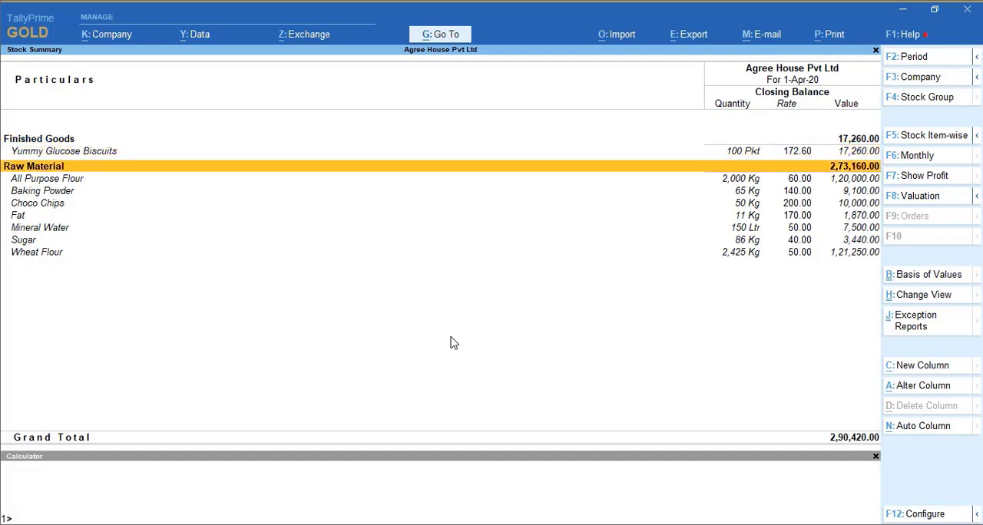
pyautogui.press('Down')
pyautogui.press('Down')
pyautogui.press('Down')
pyautogui.press('Down')
pyautogui.press('Down')
pyautogui.press('Down')
pyautogui.press('Down')
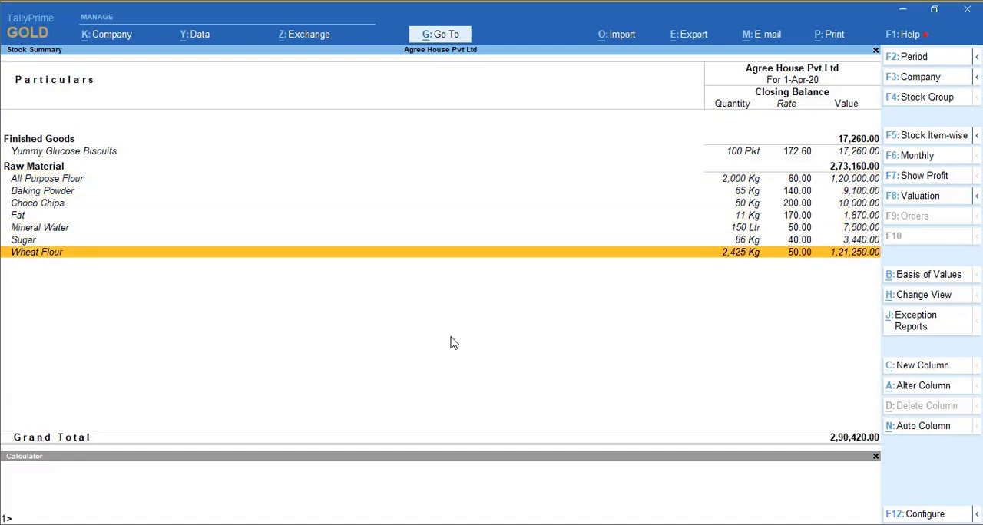
pyautogui.press('Up')
pyautogui.press('Up')
pyautogui.press('Up')
pyautogui.press('Up')
pyautogui.press('Up')
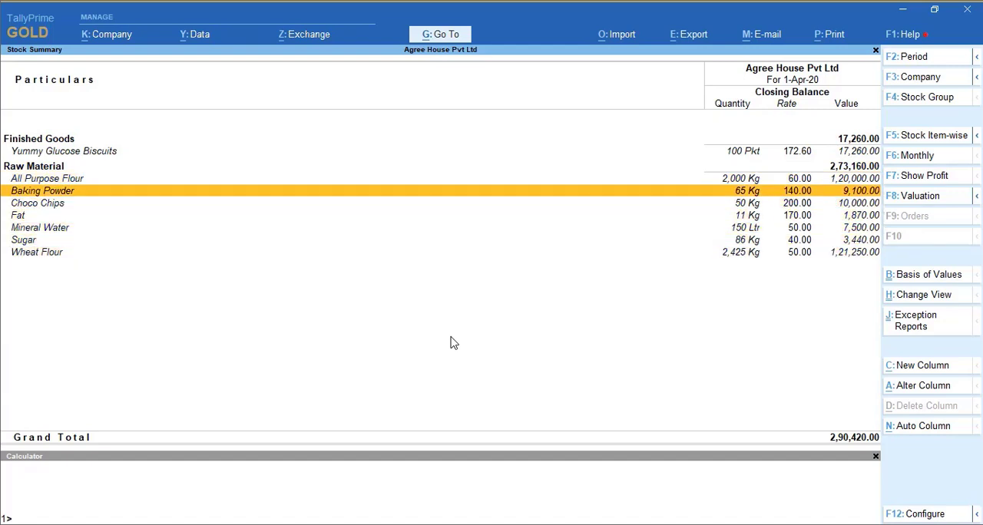
pyautogui.press('Up')
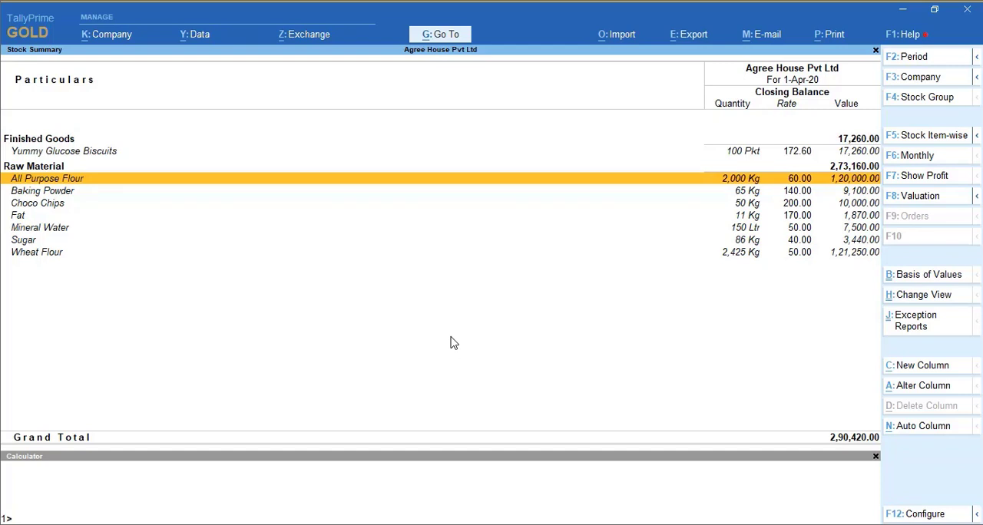
# - Check the inward and outward quantities in Wheat Flour's monthly summary, and return to the Gateway of Tally
pyautogui.press('Down')
pyautogui.press('Down')
pyautogui.press('Down')
pyautogui.press('Down')
pyautogui.press('Down')
pyautogui.press('Down')
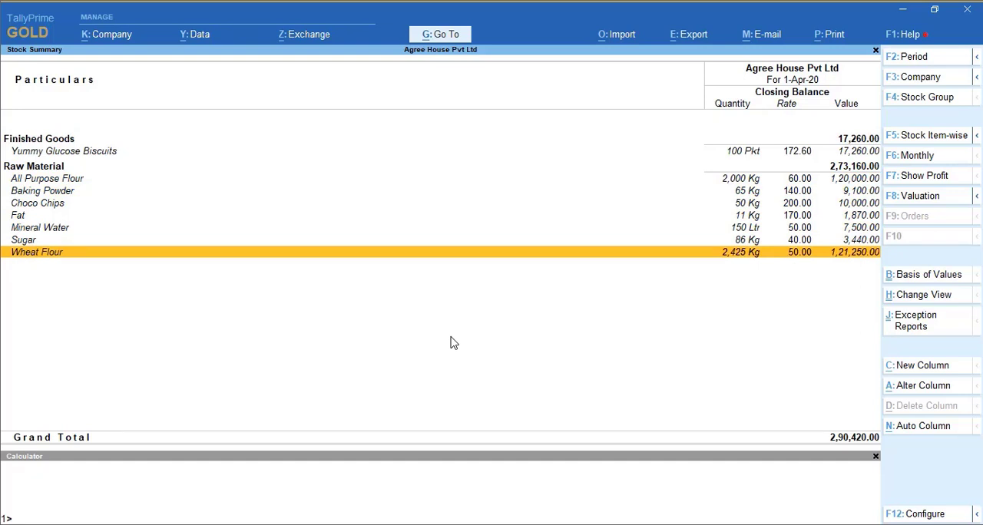
pyautogui.press('Return')
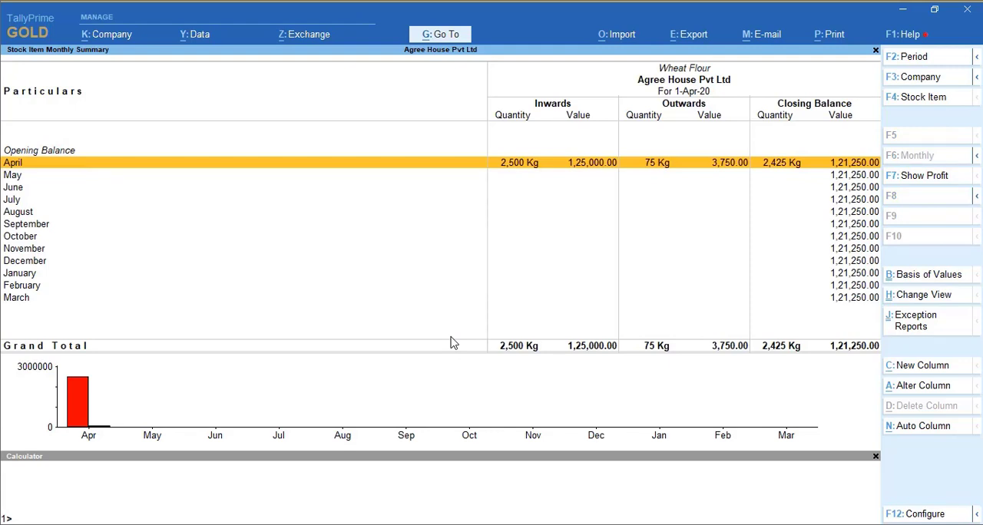
pyautogui.press('Escape')
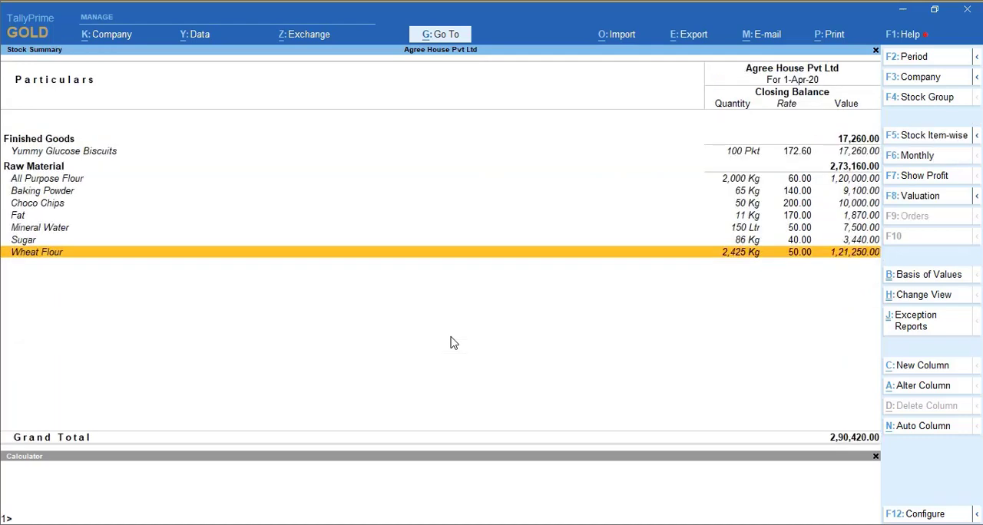
pyautogui.press('Escape')
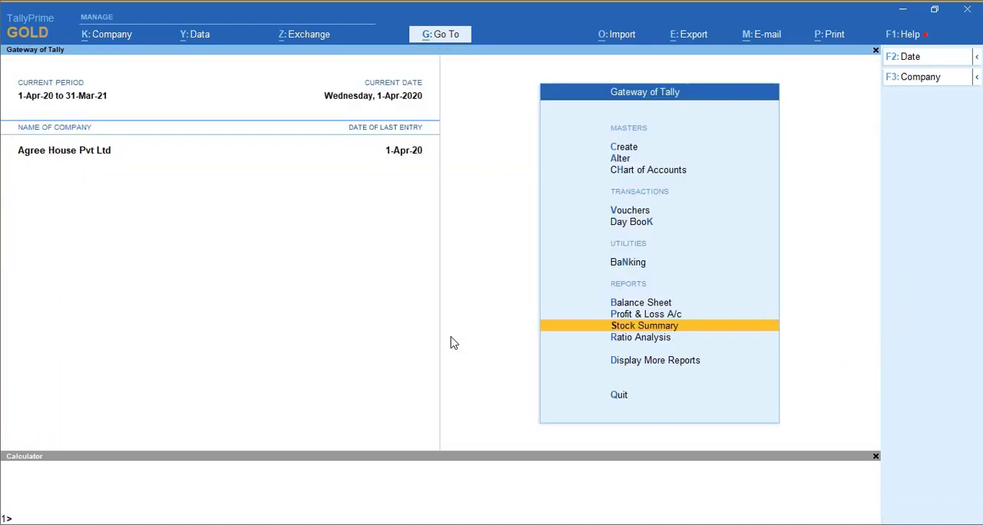